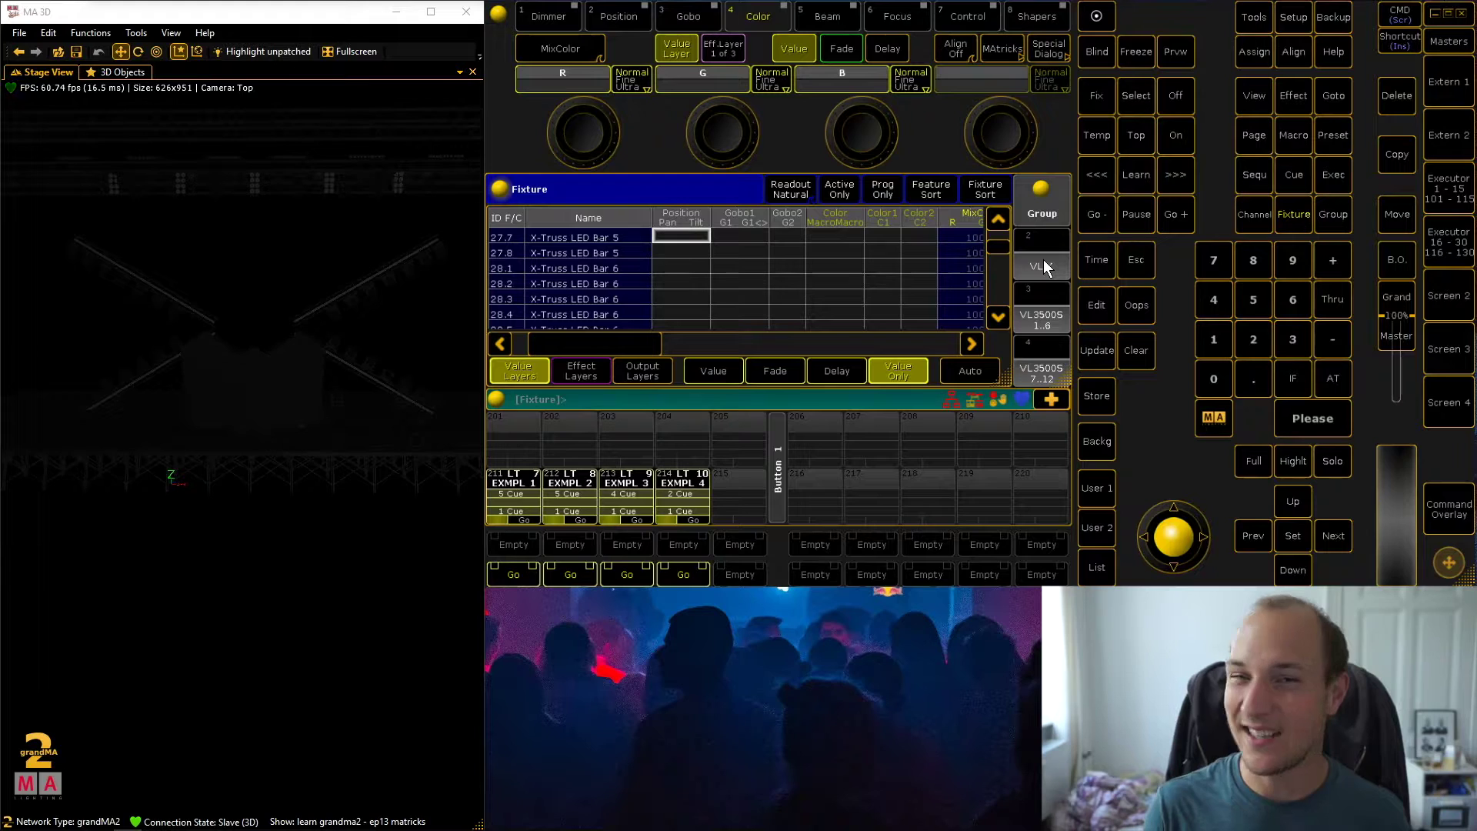
Select the VL X group, turn on Highlight and step forward to its third fixture
{"action": "left_click", "coordinate": [1042, 261]}
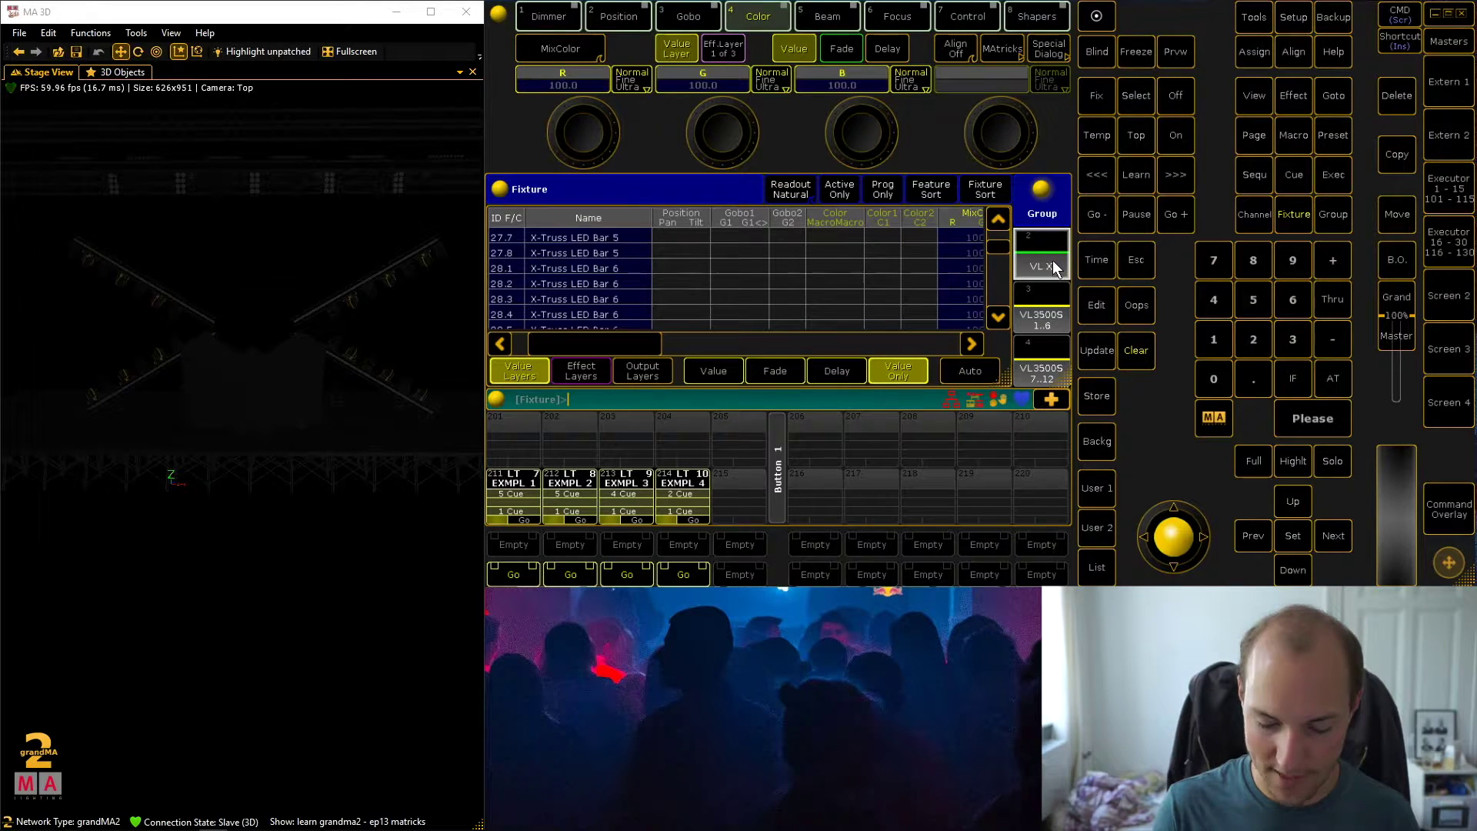
{"action": "left_click", "coordinate": [1295, 456]}
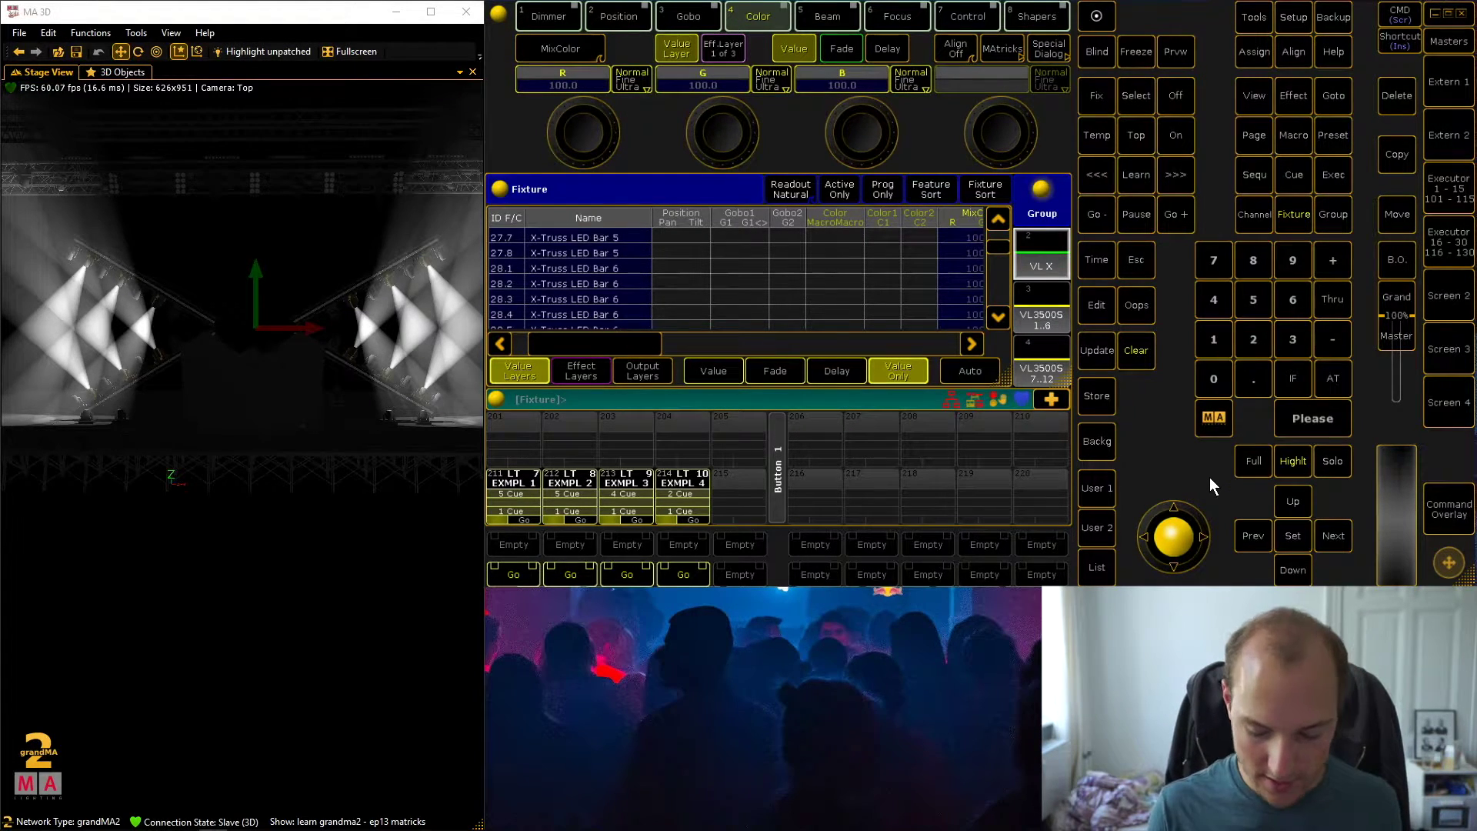
{"action": "left_click", "coordinate": [1336, 537]}
{"action": "left_click", "coordinate": [1336, 536]}
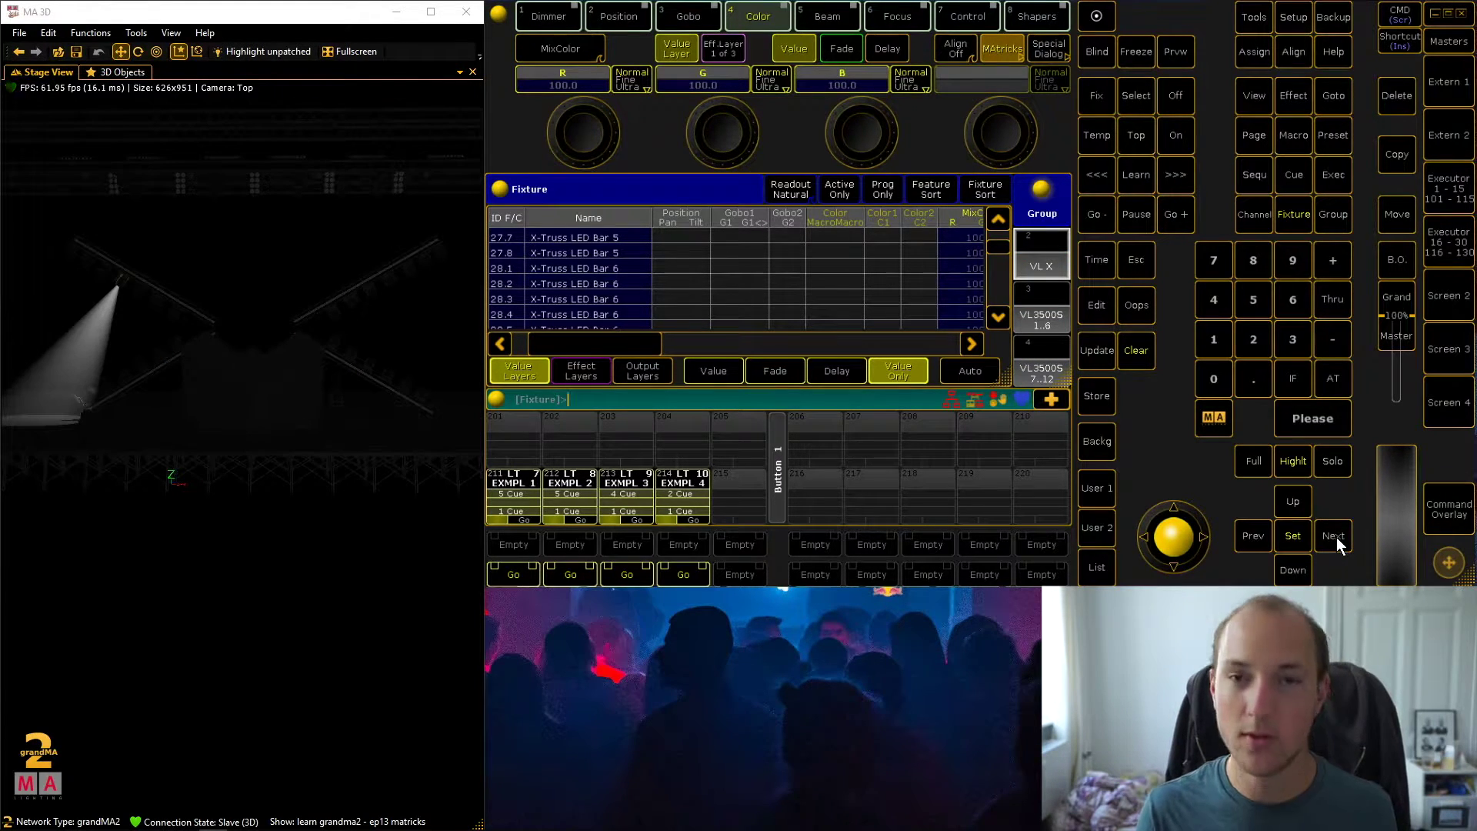
{"action": "left_click", "coordinate": [1336, 537]}
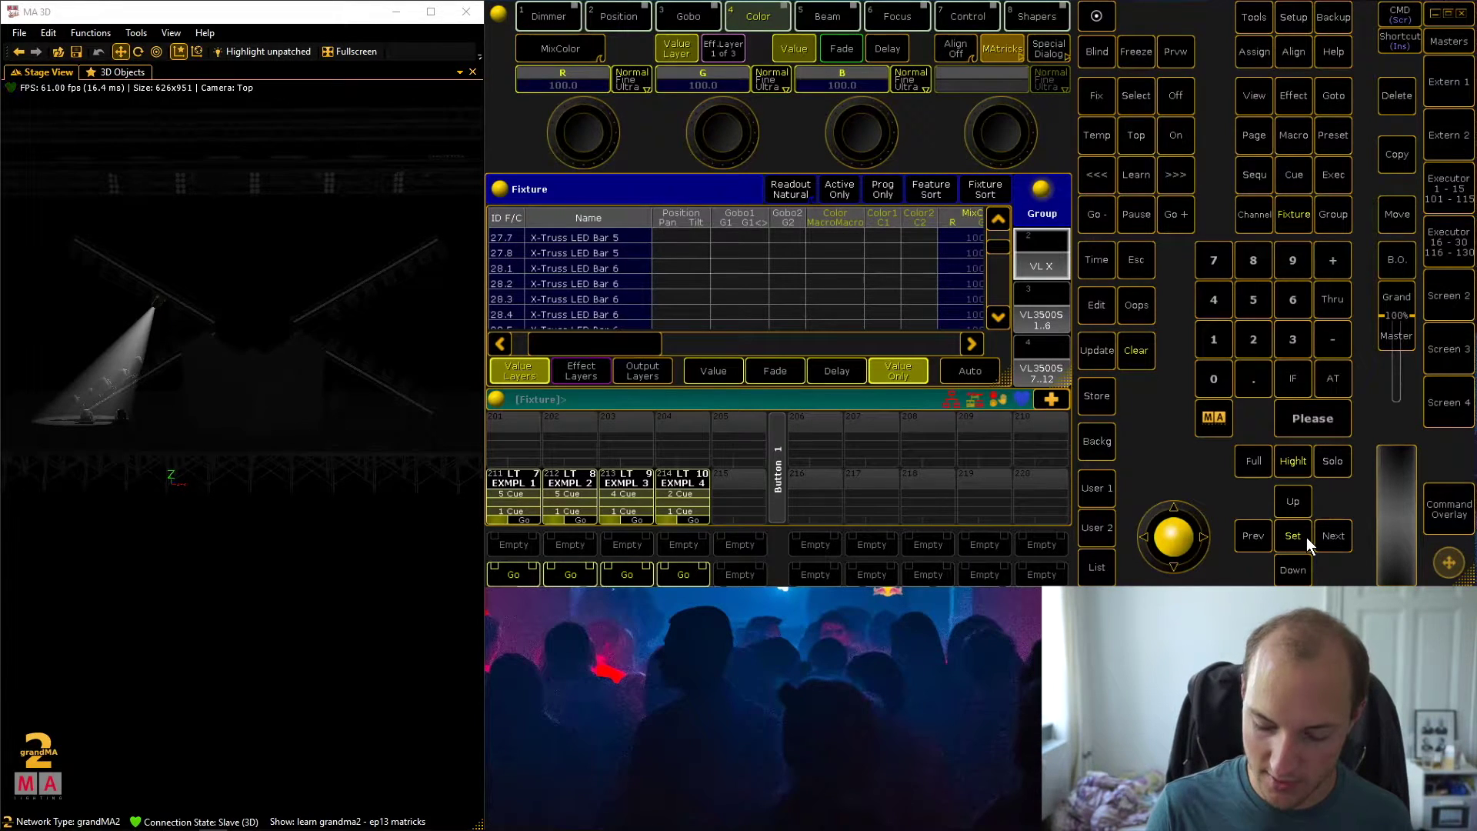
Toggle the selection repeatedly between the single stepped fixture and the whole VL X group
{"action": "left_click", "coordinate": [1304, 537]}
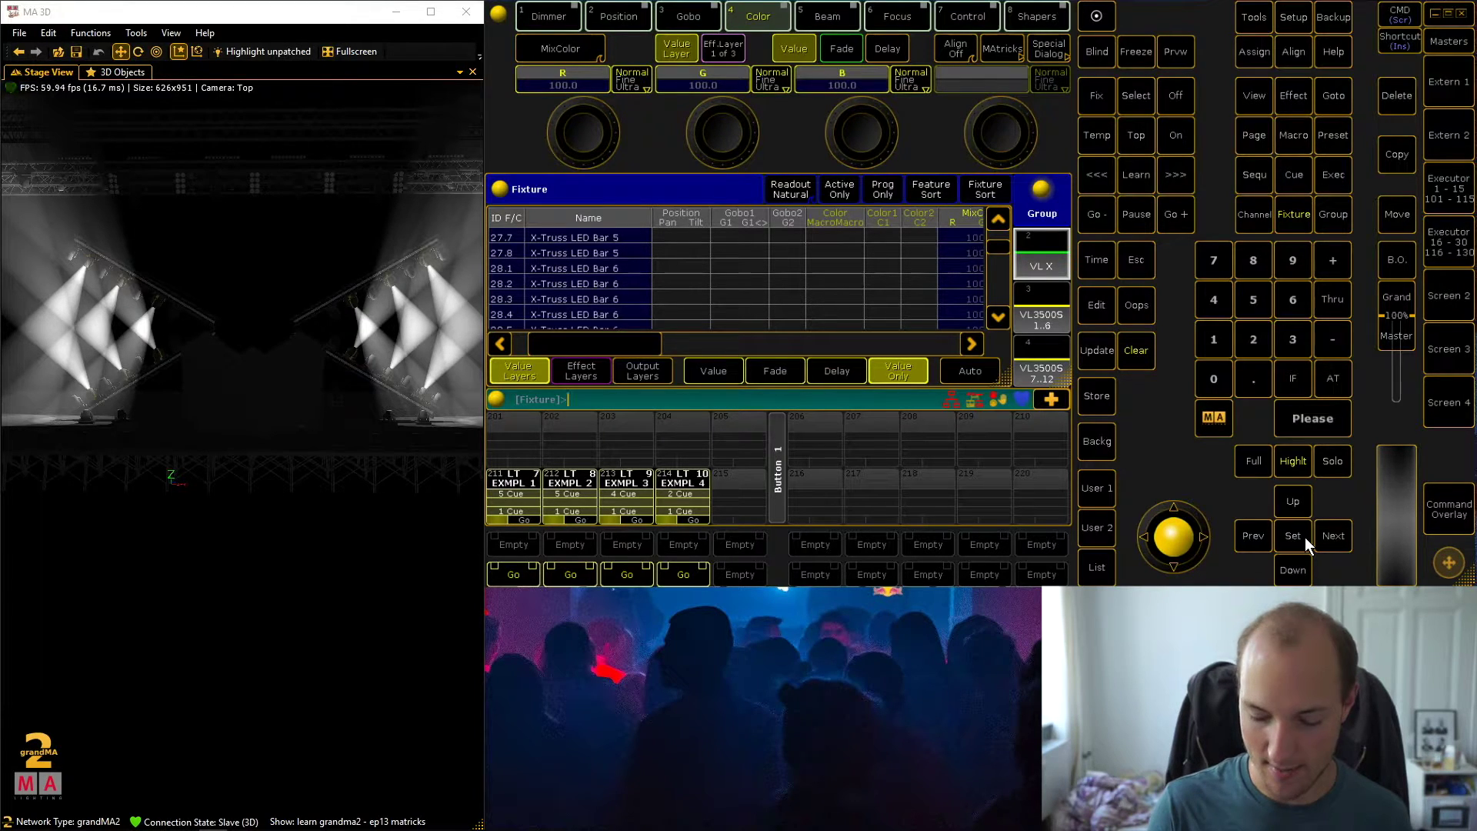
{"action": "left_click", "coordinate": [1301, 537]}
{"action": "left_click", "coordinate": [1299, 537]}
{"action": "left_click", "coordinate": [1298, 537]}
{"action": "left_click", "coordinate": [1299, 537]}
{"action": "left_click", "coordinate": [1298, 537]}
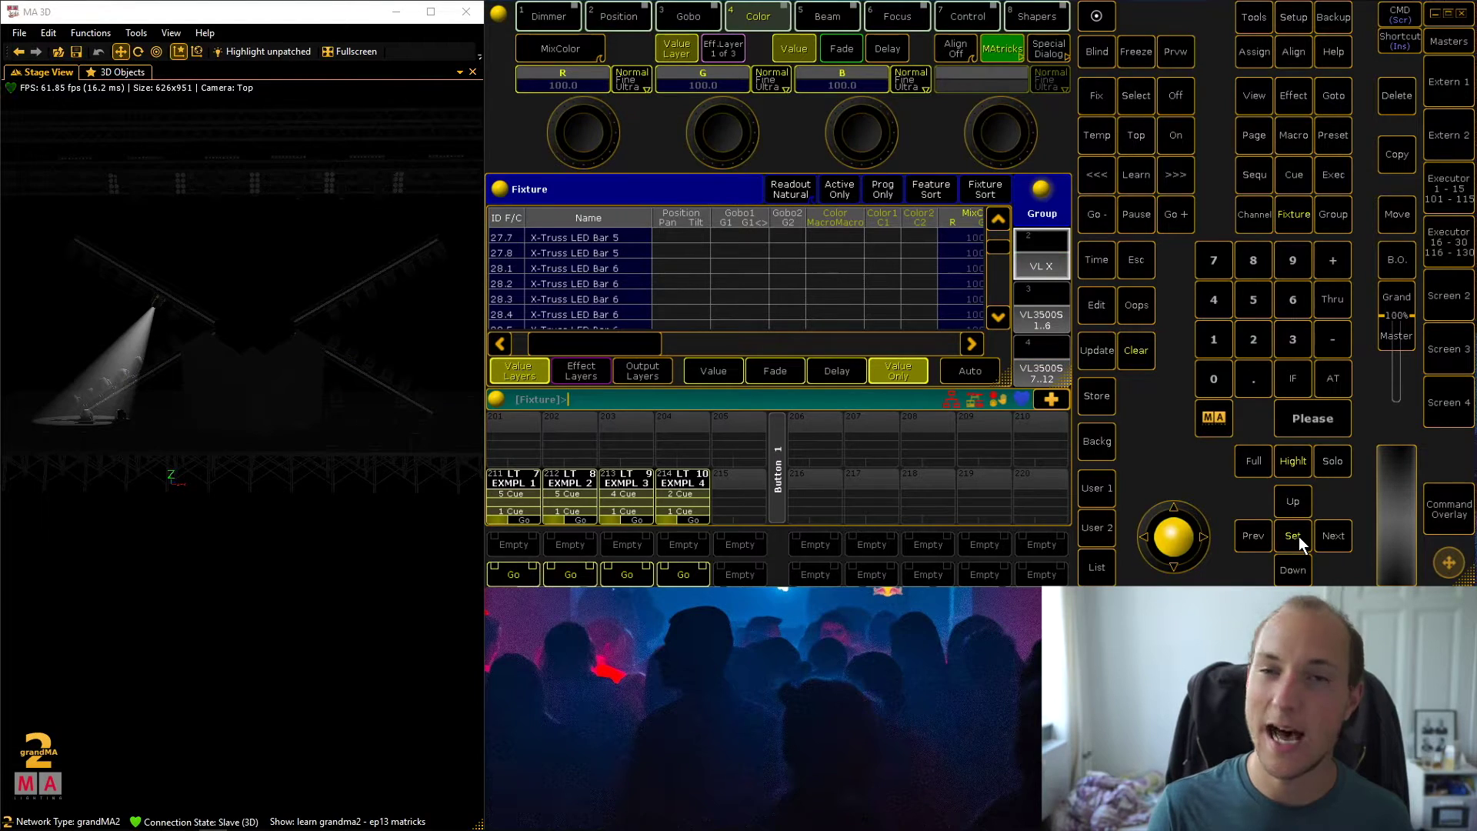
{"action": "left_click", "coordinate": [1298, 536]}
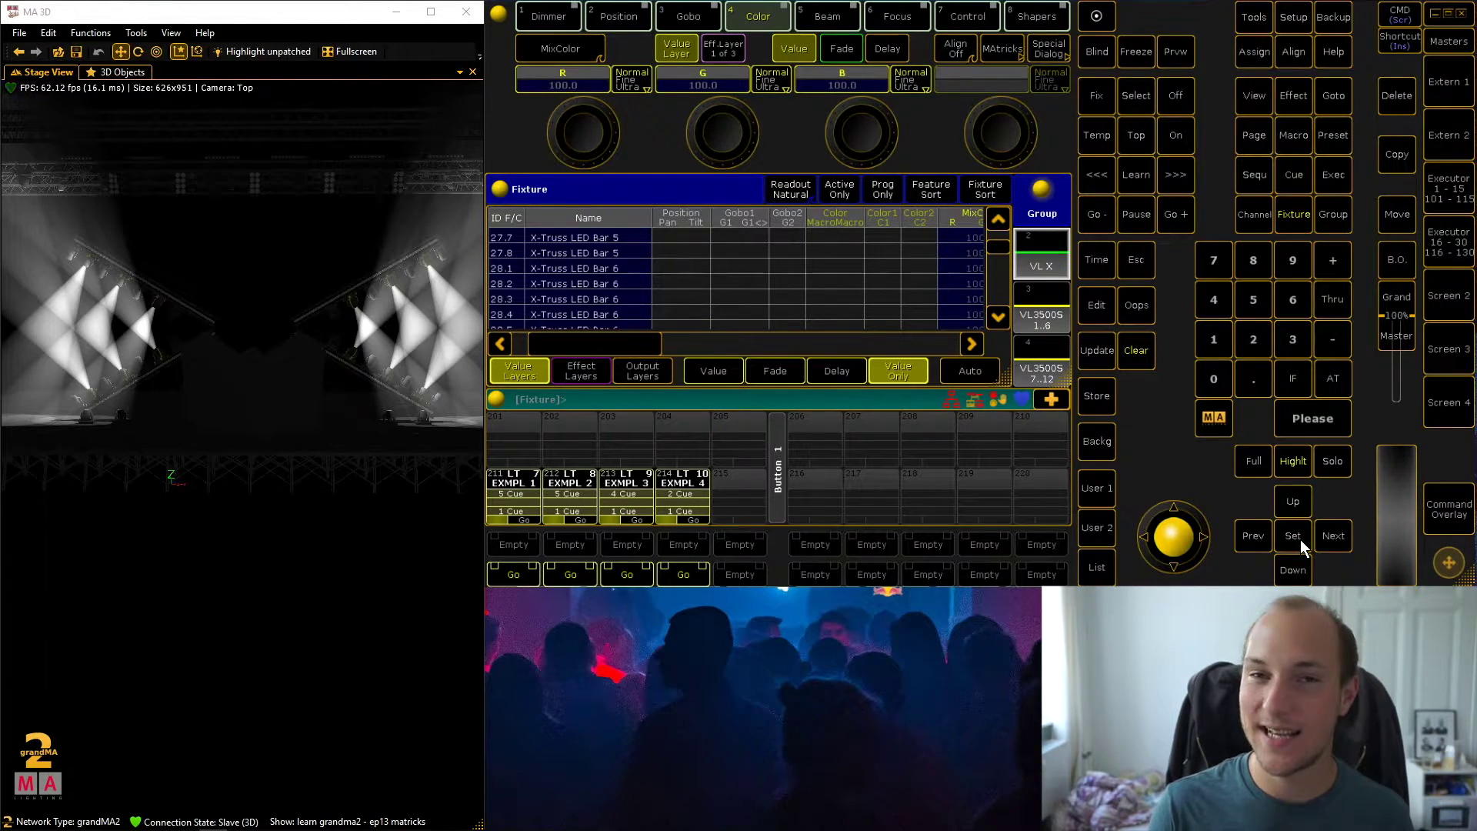
{"action": "left_click", "coordinate": [1299, 537]}
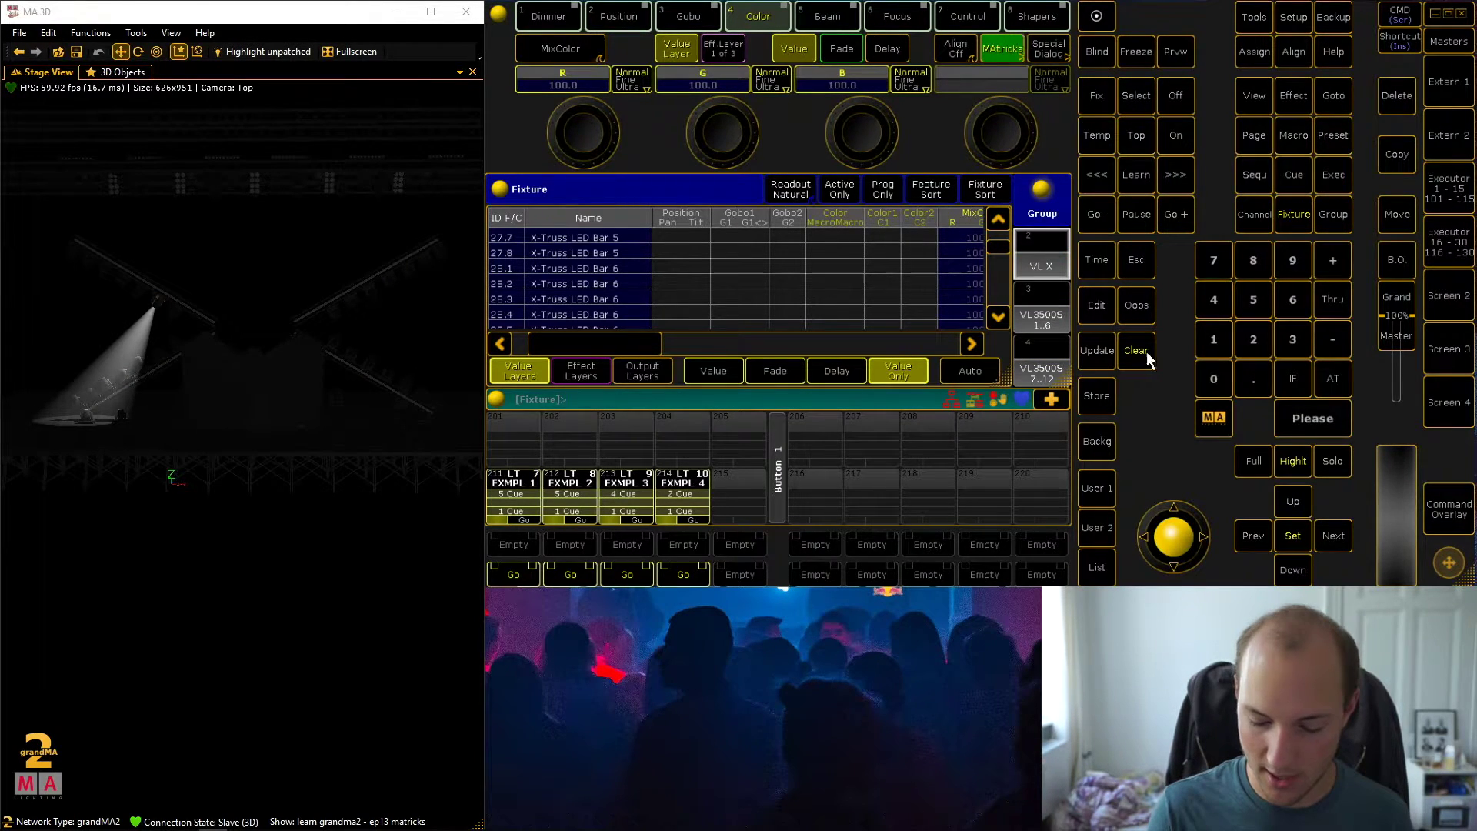
{"action": "left_click", "coordinate": [1299, 537]}
{"action": "left_click", "coordinate": [1299, 537]}
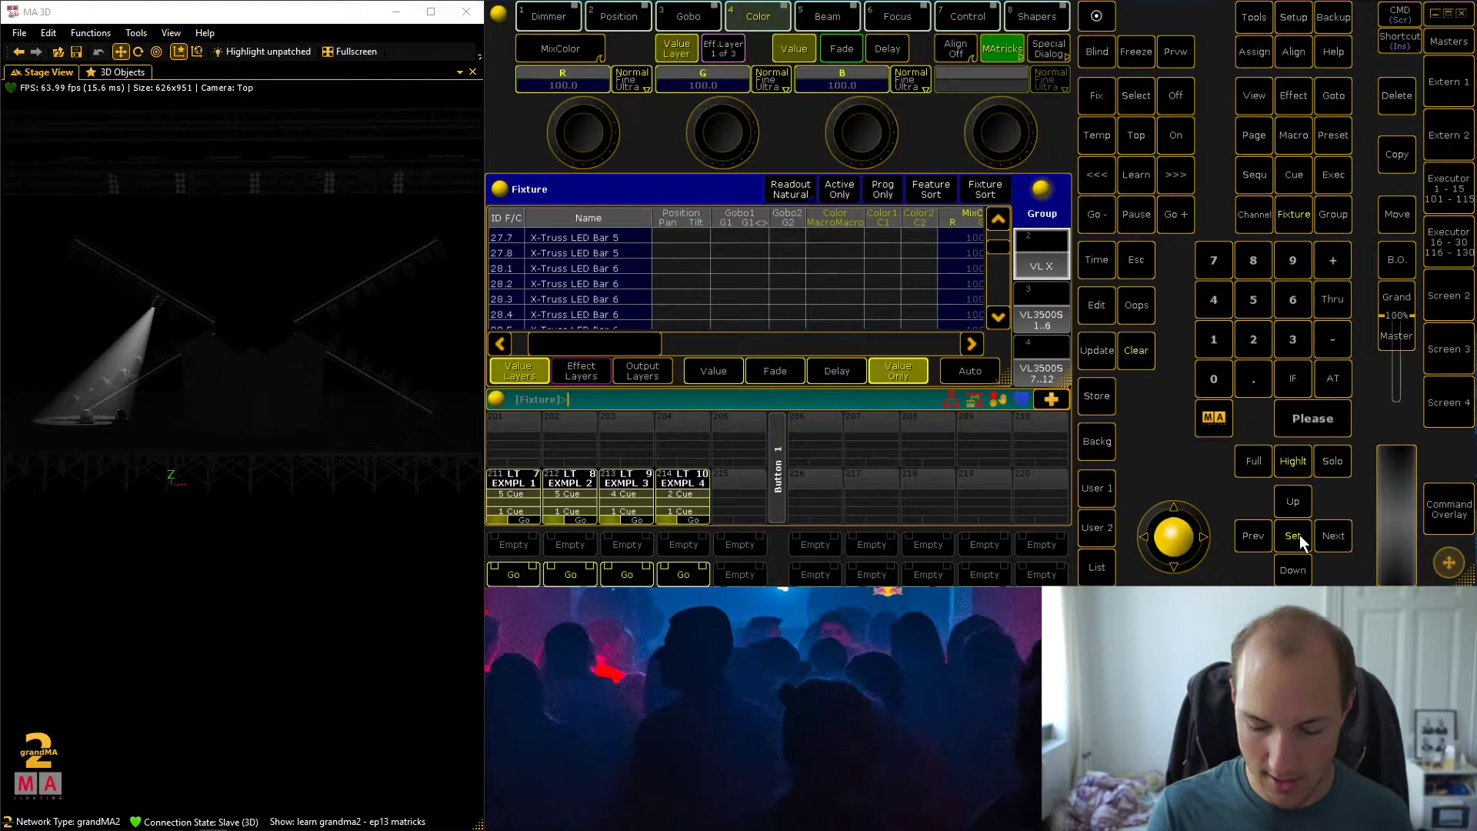
{"action": "left_click", "coordinate": [1299, 535]}
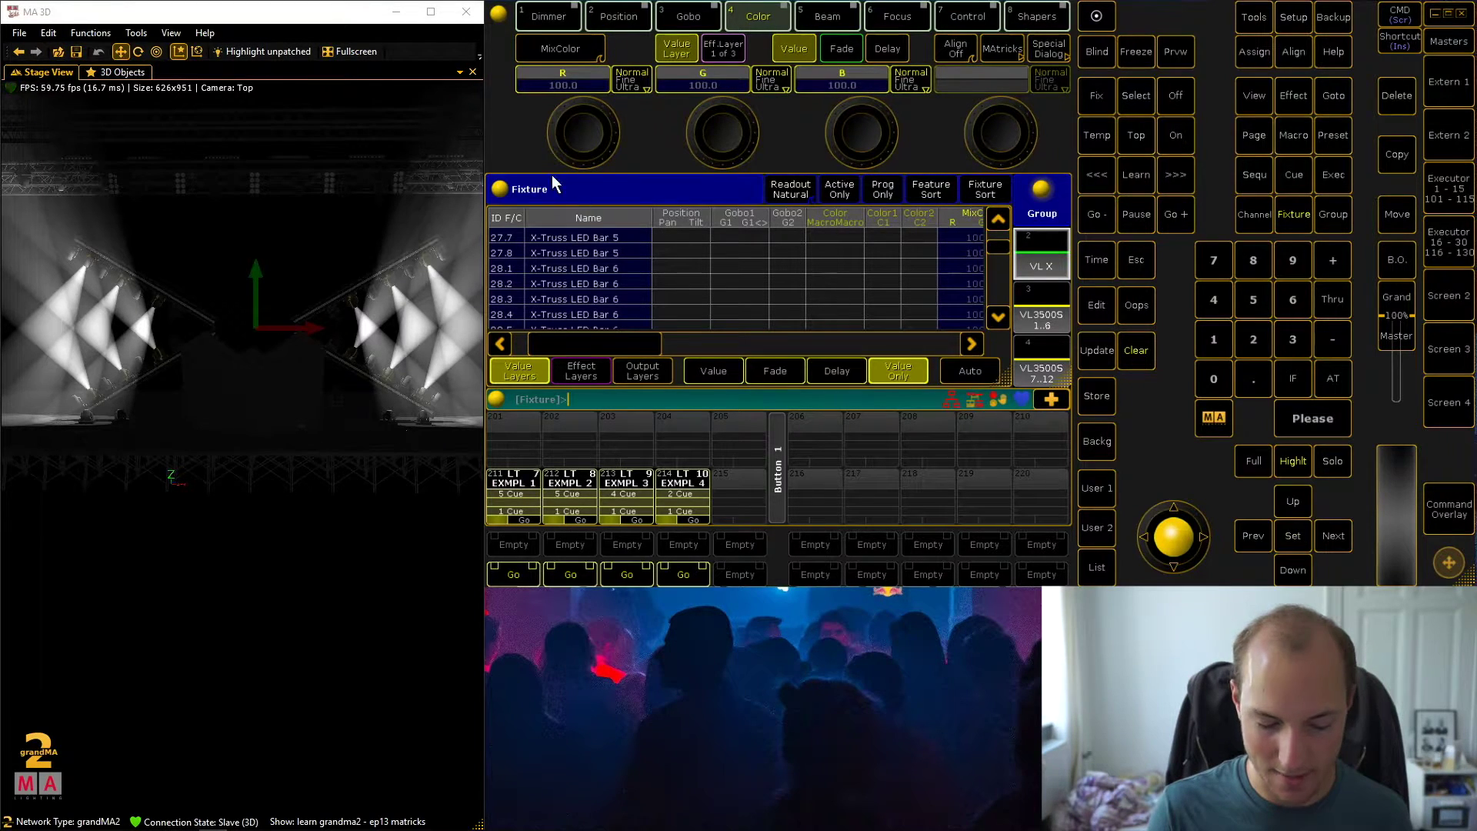
Step to the next VL X fixture and clear the selection, reselecting and clearing the group once more
{"action": "left_click", "coordinate": [1337, 536]}
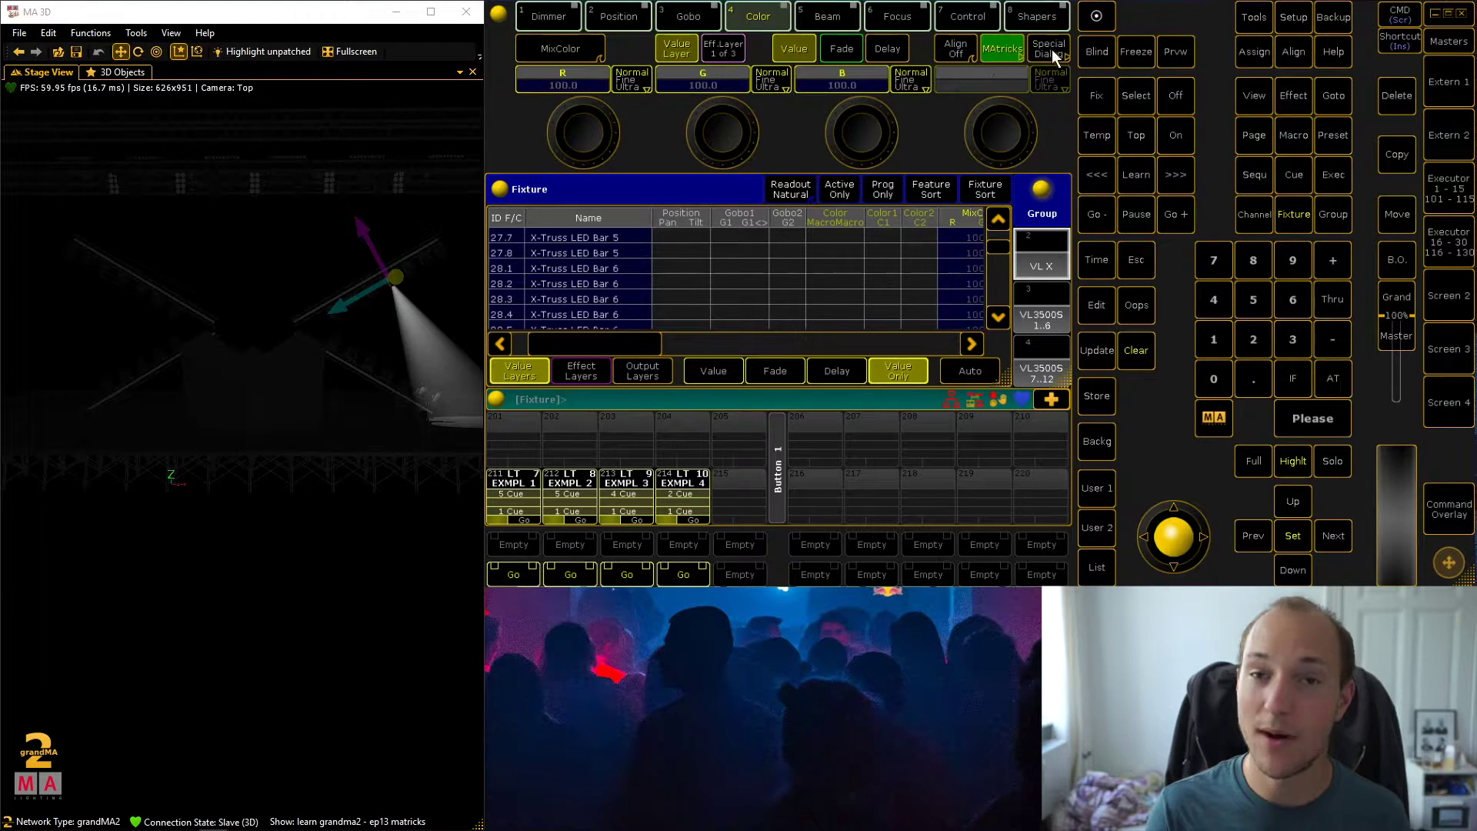
{"action": "left_click", "coordinate": [1138, 352]}
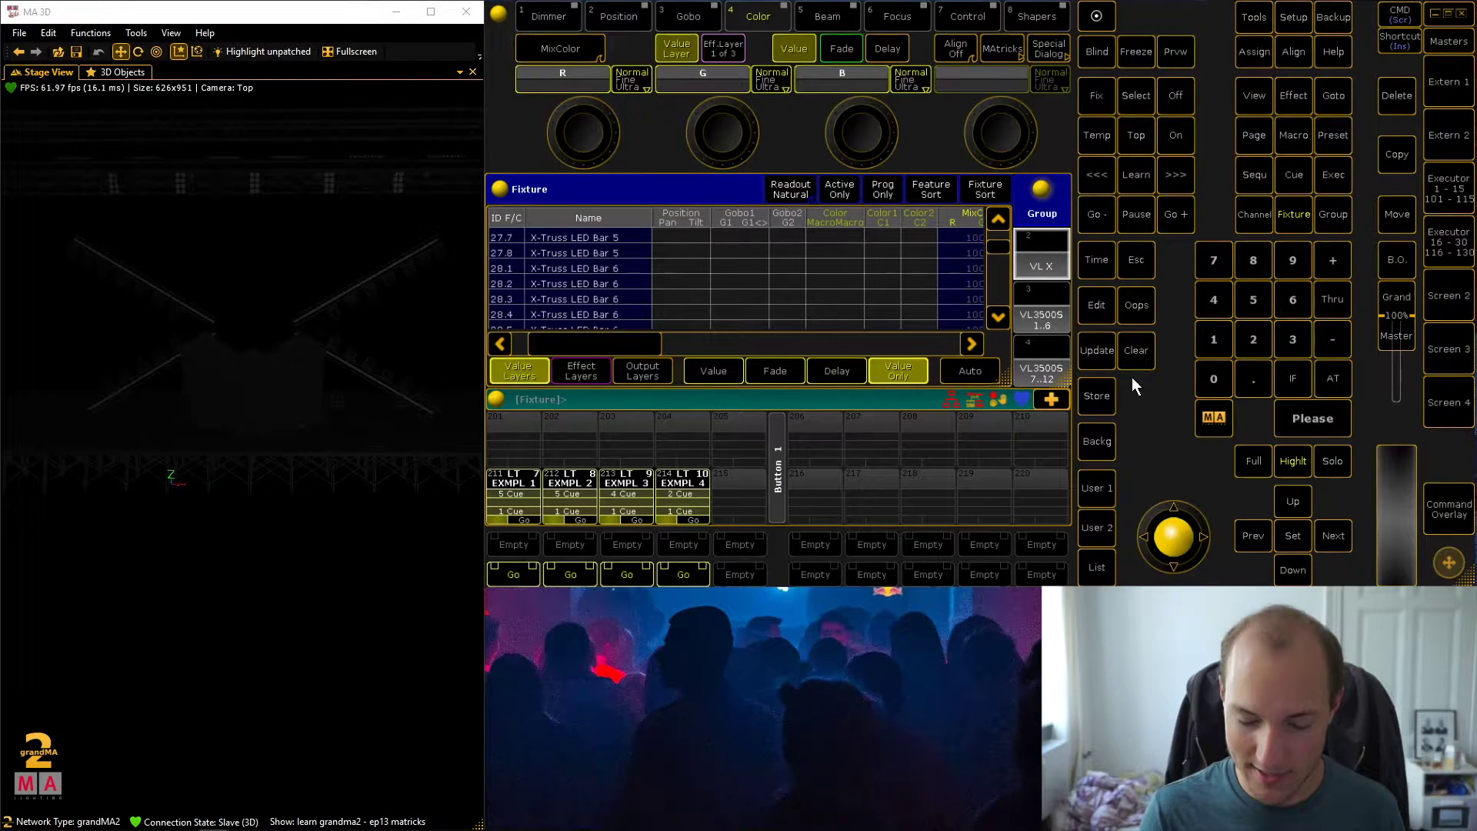
{"action": "left_click", "coordinate": [1044, 251]}
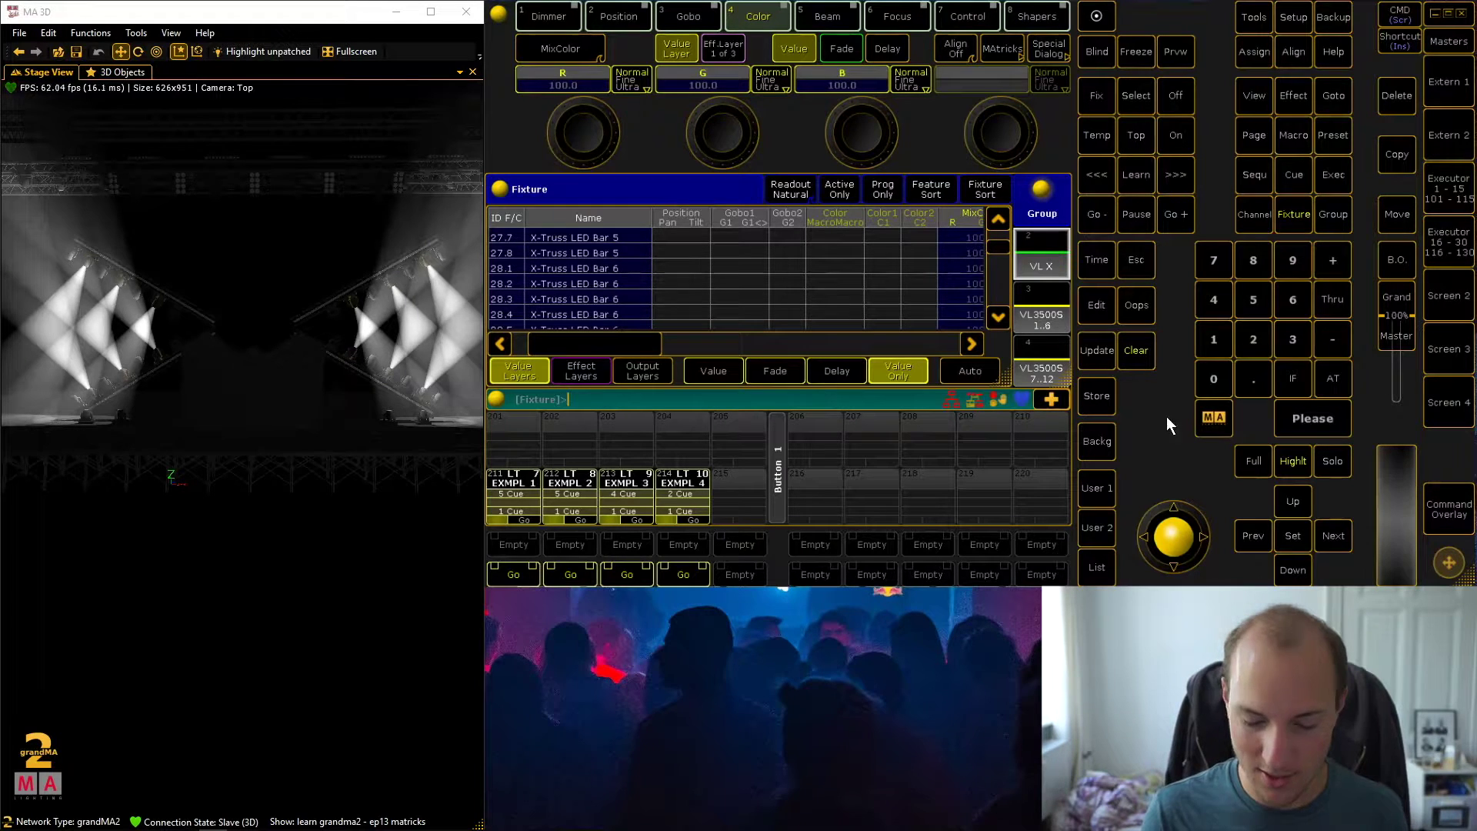
{"action": "left_click", "coordinate": [1128, 346]}
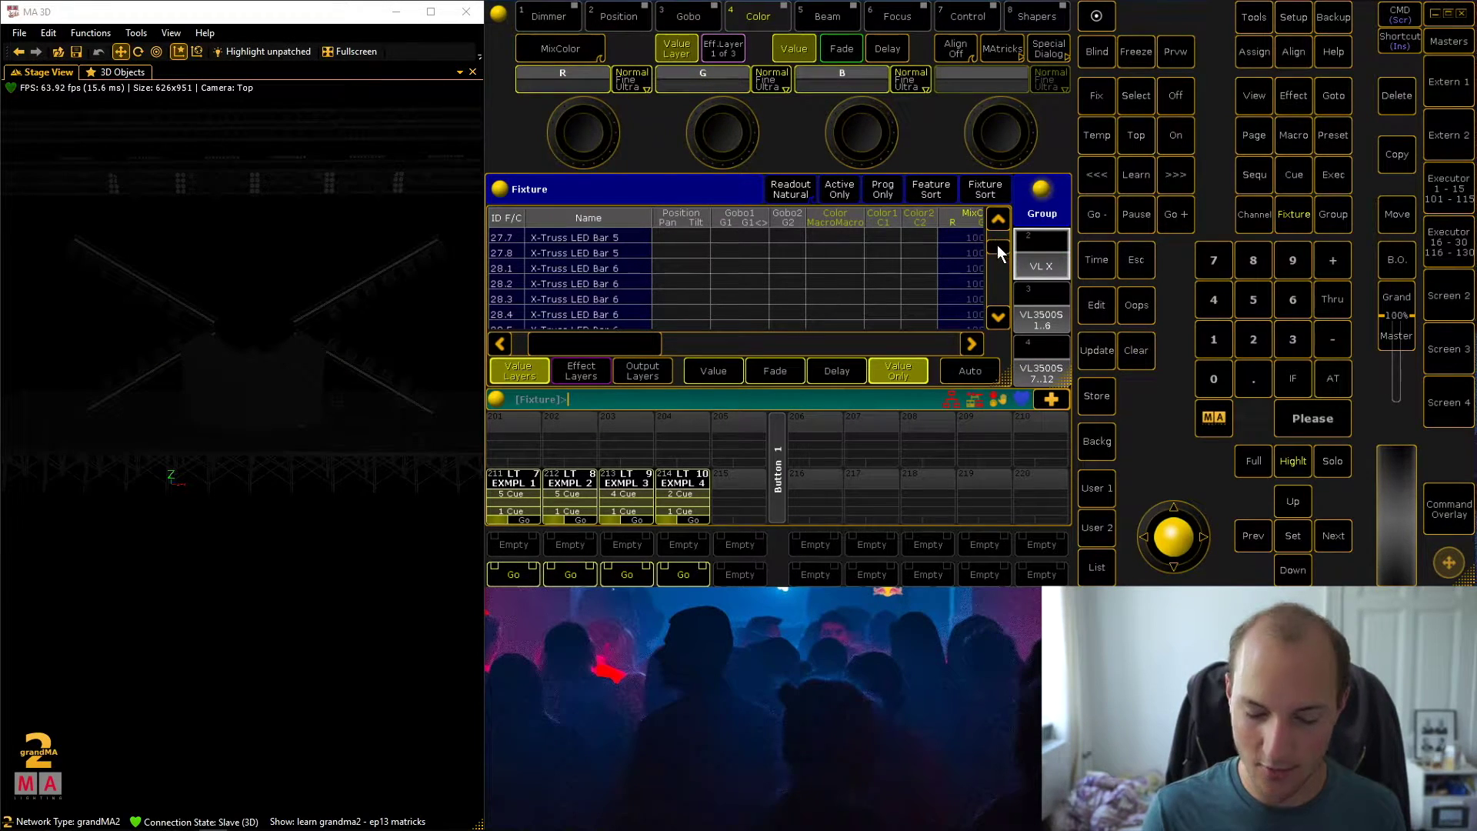
Select a run of fixtures in the fixture sheet down to 23.5 X-Truss LED Bar 1, and clear the selection
{"action": "scroll", "coordinate": [998, 257], "scroll_direction": "up", "scroll_amount": 10}
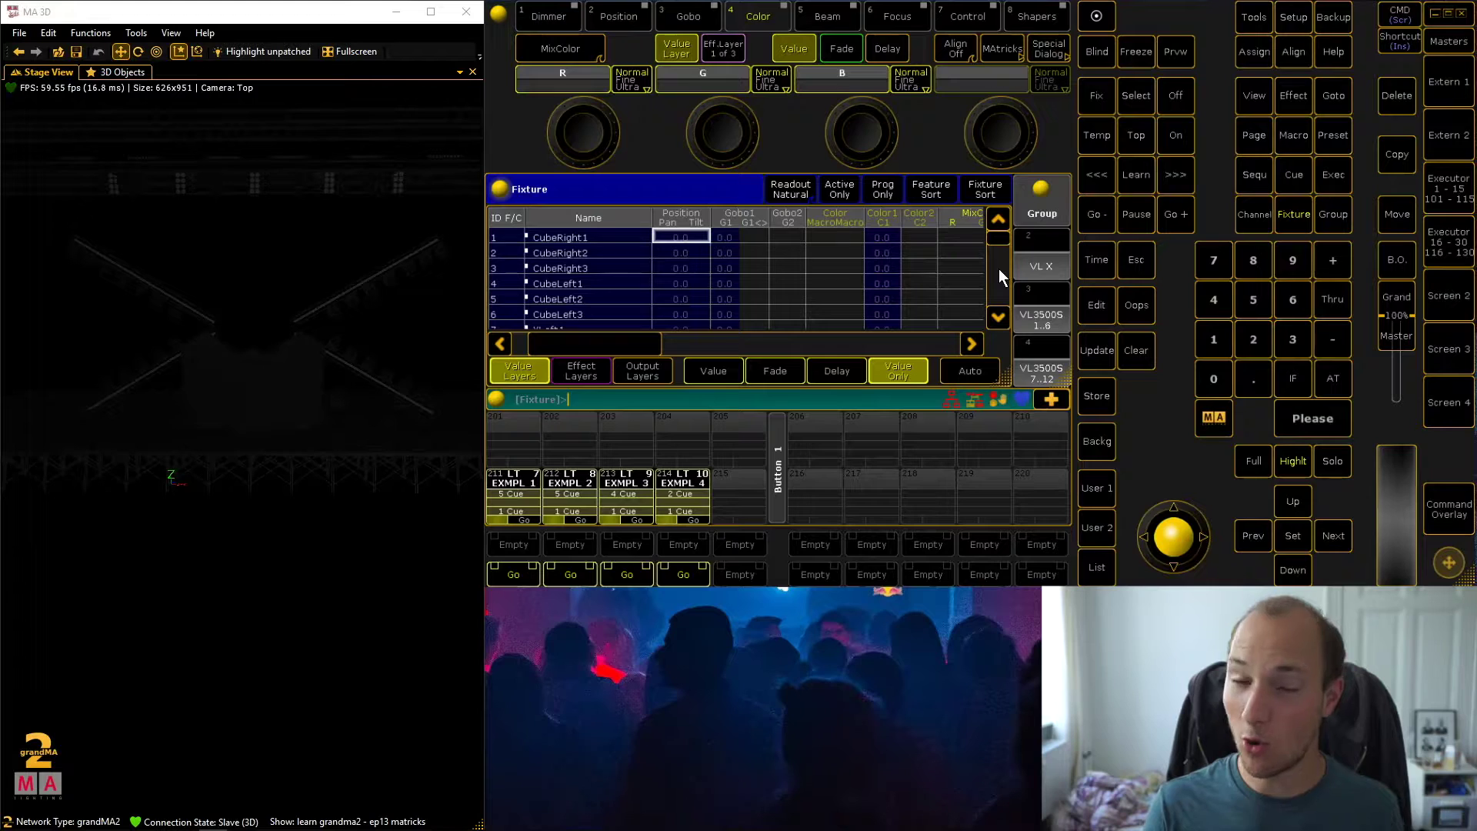
{"action": "scroll", "coordinate": [578, 277], "scroll_direction": "down", "scroll_amount": 7}
{"action": "left_click_drag", "start_coordinate": [579, 236], "coordinate": [580, 301]}
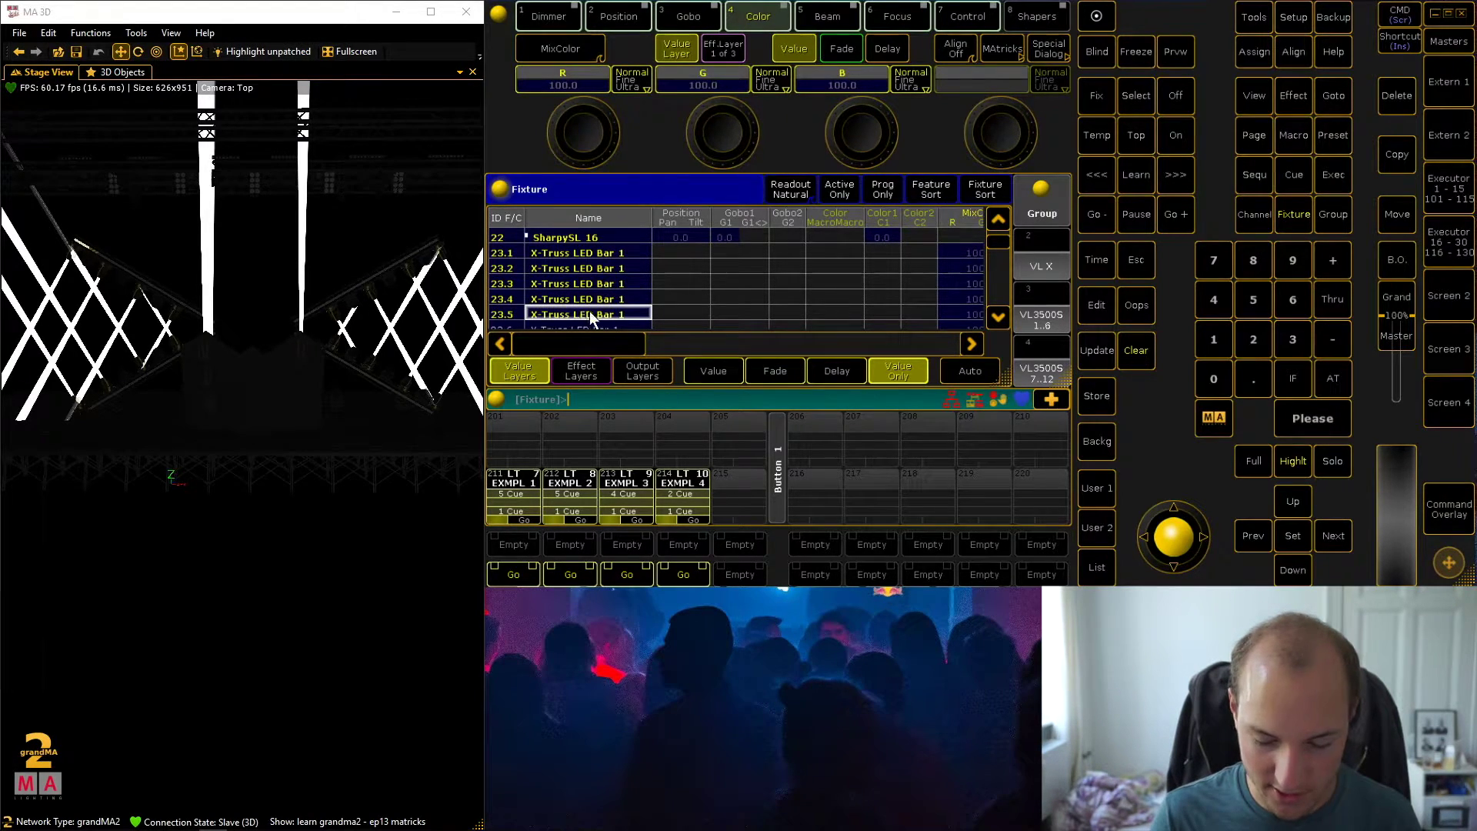
{"action": "left_click", "coordinate": [1136, 351]}
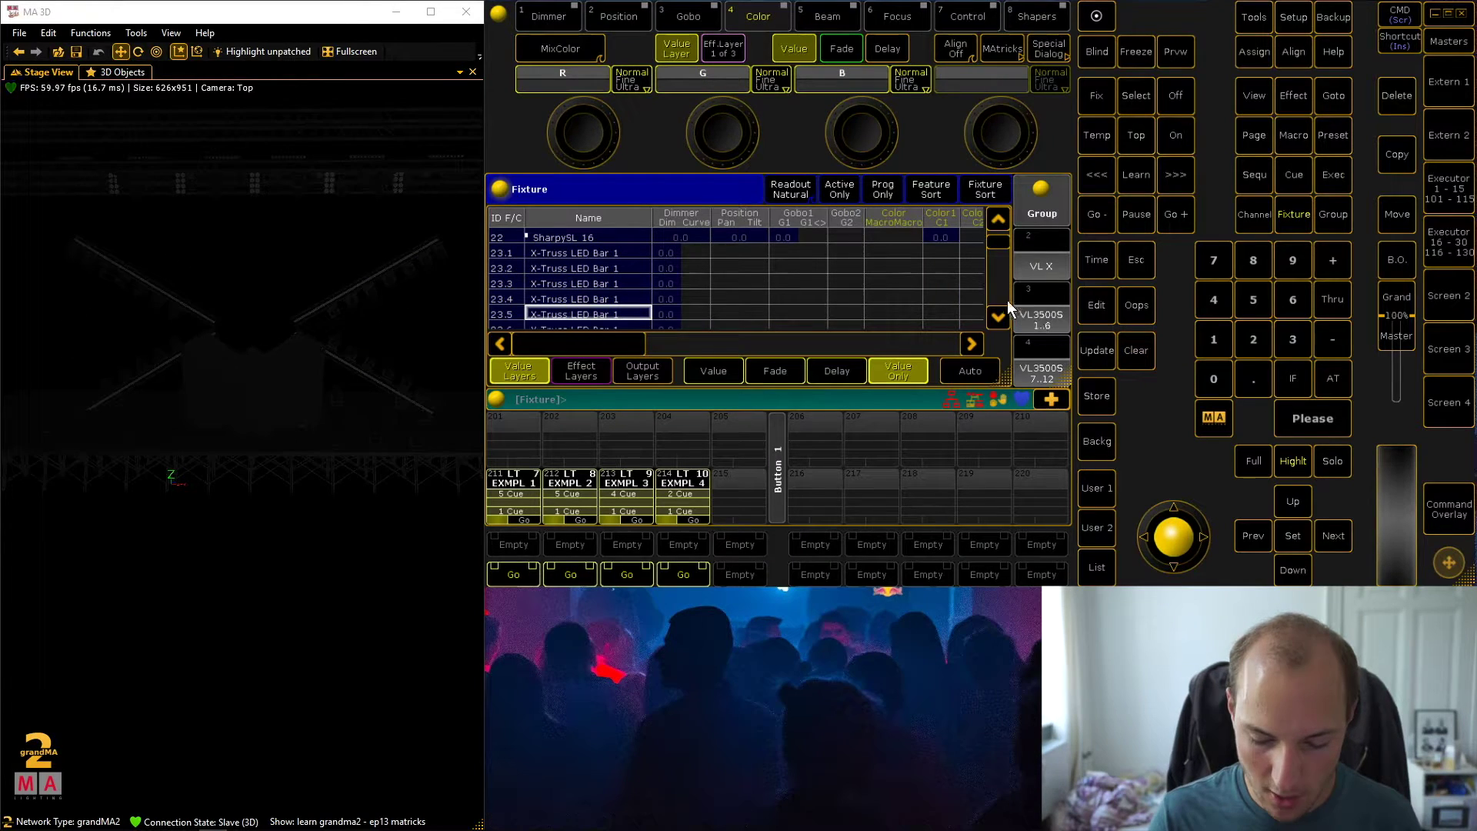
Select the VL X group, step forward through its fixtures one at a time, and step back to the first one
{"action": "left_click", "coordinate": [1038, 251]}
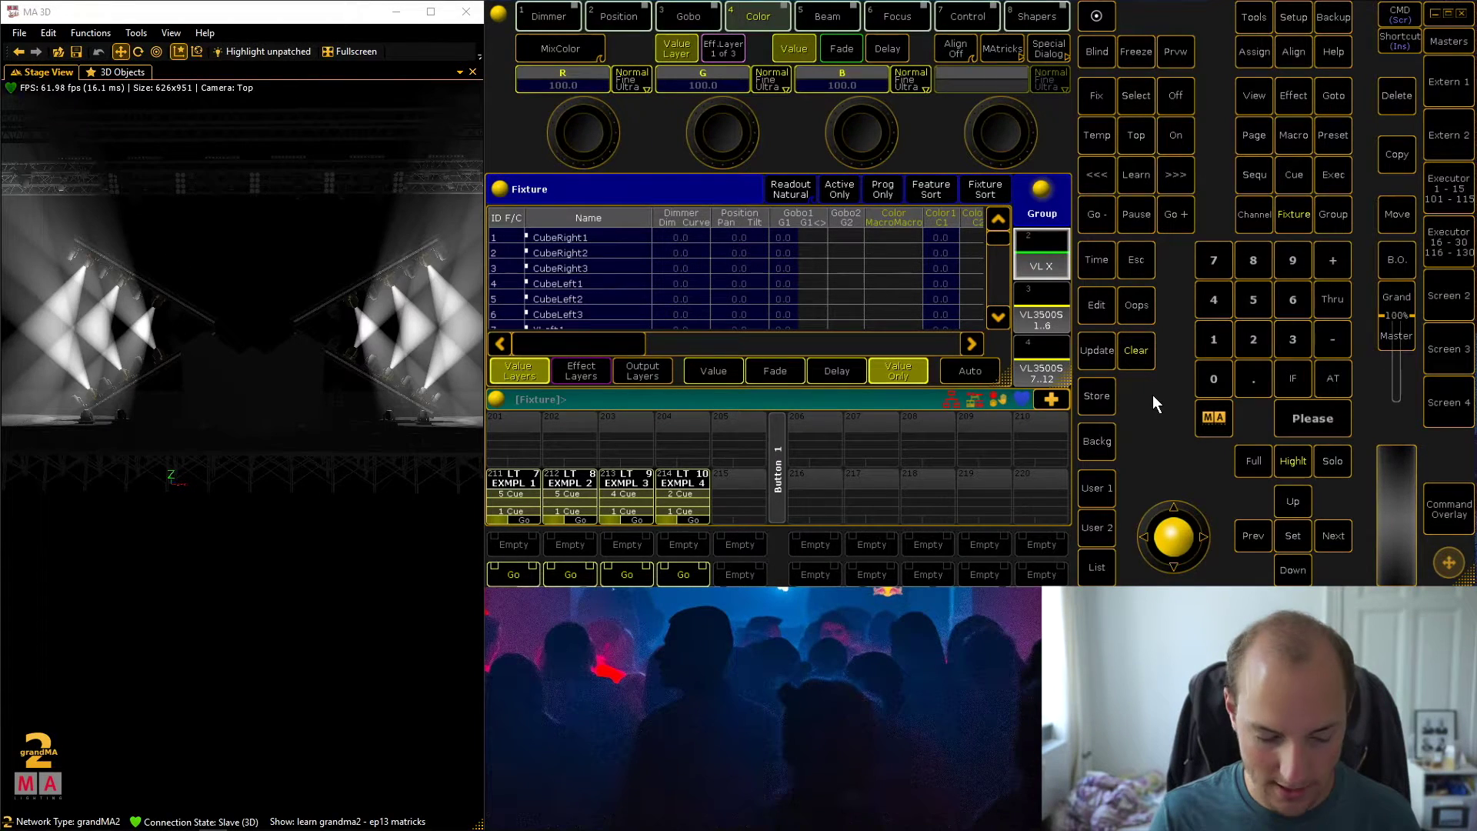
{"action": "left_click", "coordinate": [1330, 535]}
{"action": "left_click", "coordinate": [1329, 533]}
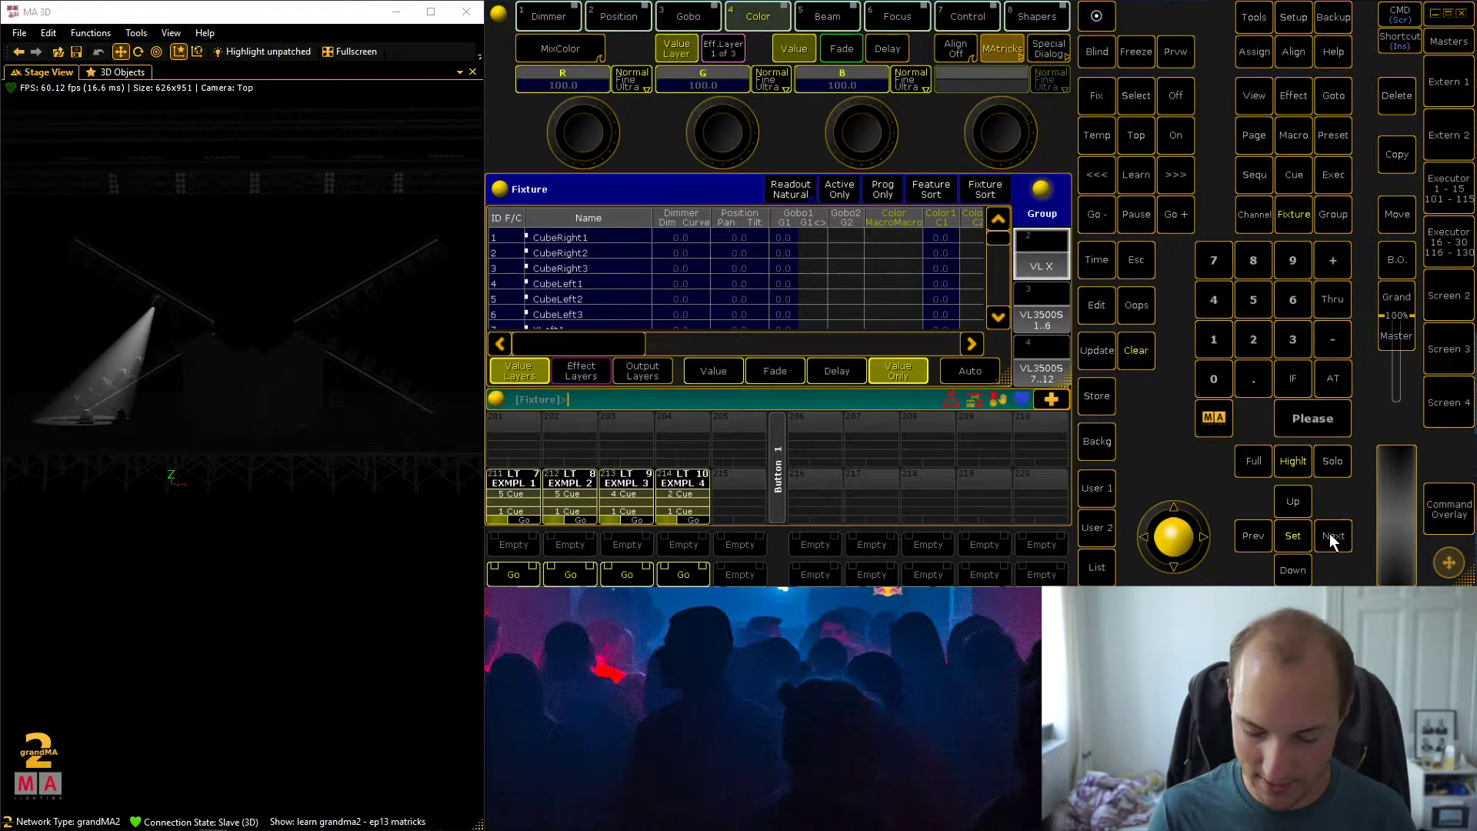
{"action": "left_click", "coordinate": [1338, 535]}
{"action": "left_click", "coordinate": [1338, 536]}
{"action": "left_click", "coordinate": [1338, 536]}
{"action": "left_click", "coordinate": [1338, 536]}
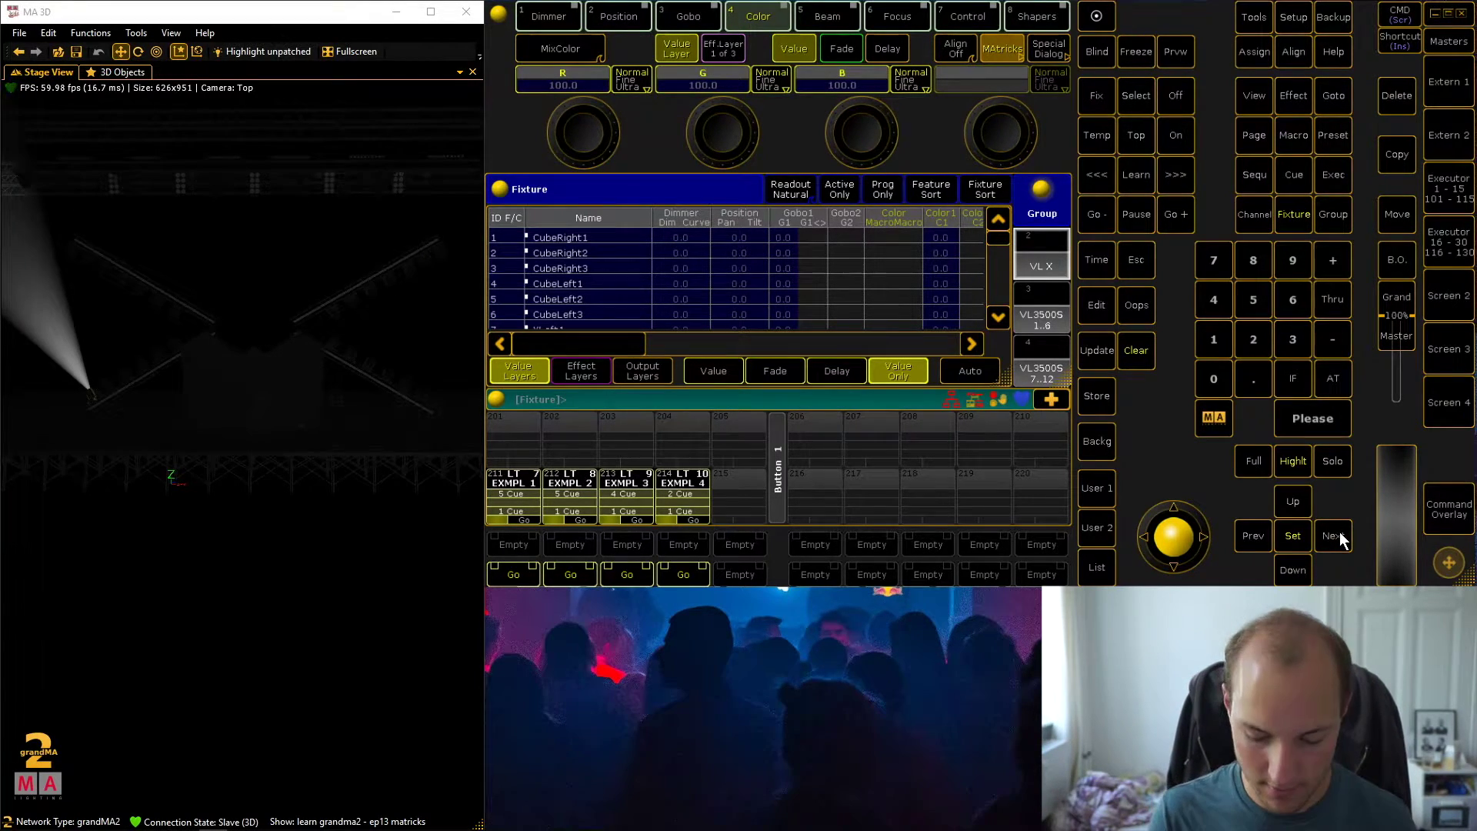
{"action": "left_click", "coordinate": [1250, 539]}
{"action": "left_click", "coordinate": [1251, 538]}
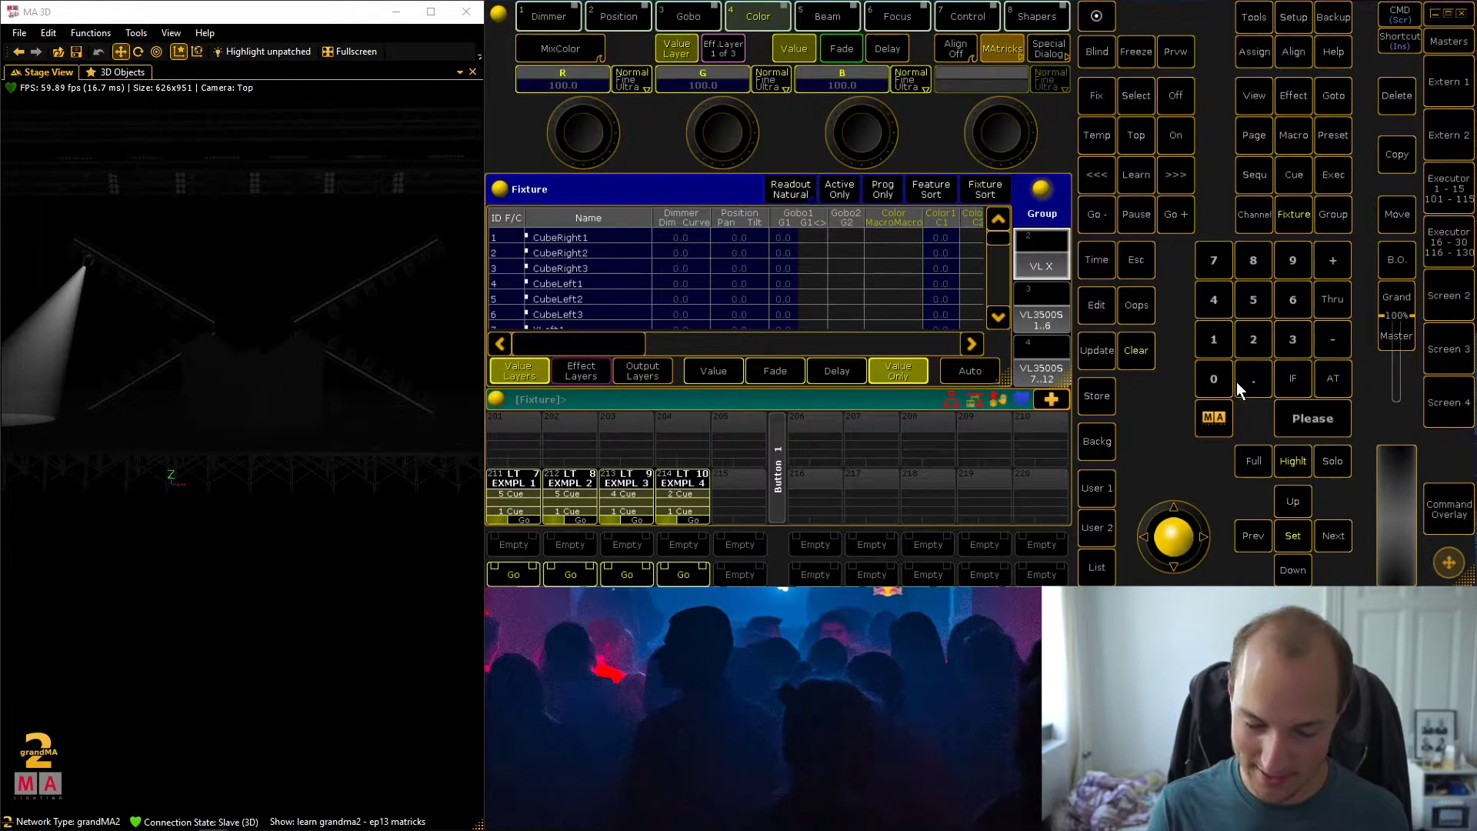
Open the MAtricks settings, raise Single X by one and return it to 1
{"action": "left_click", "coordinate": [1006, 49]}
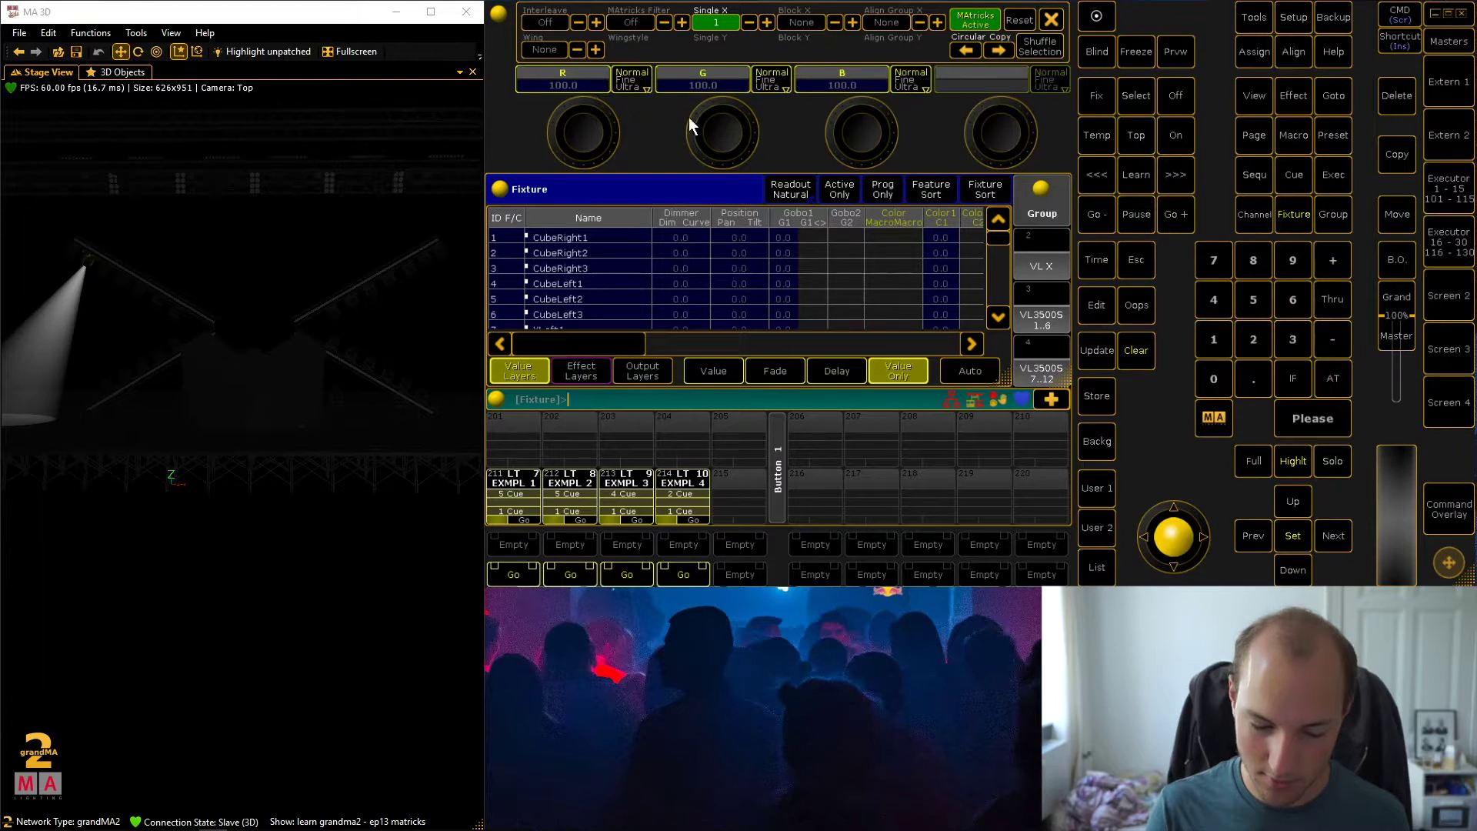
{"action": "left_click", "coordinate": [768, 21]}
{"action": "left_click", "coordinate": [752, 21]}
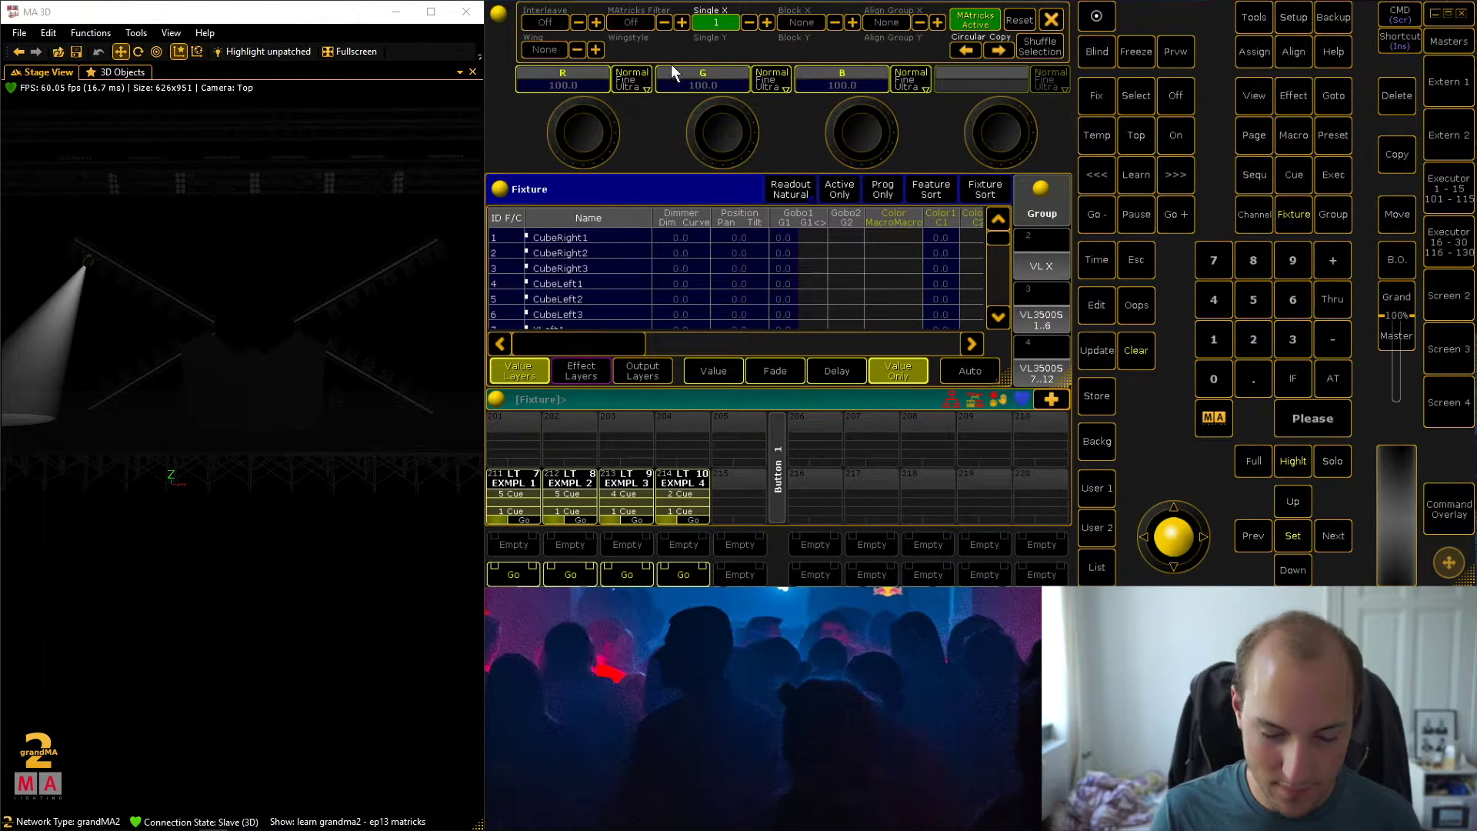
Set the MAtricks Block X to 2 and step backwards through the fixture pairs to Single X 1
{"action": "left_click", "coordinate": [852, 20]}
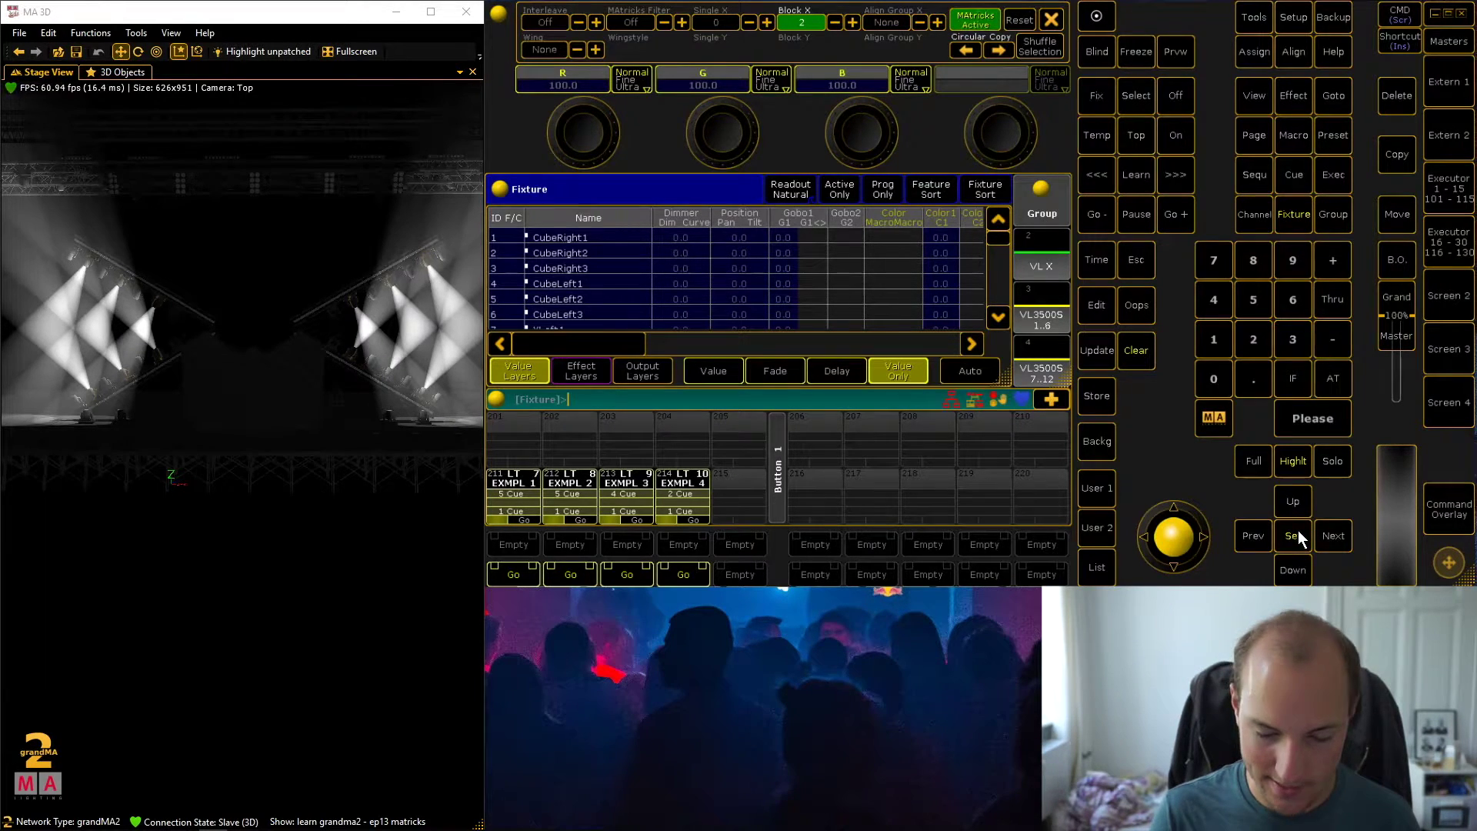
{"action": "left_click", "coordinate": [1334, 543]}
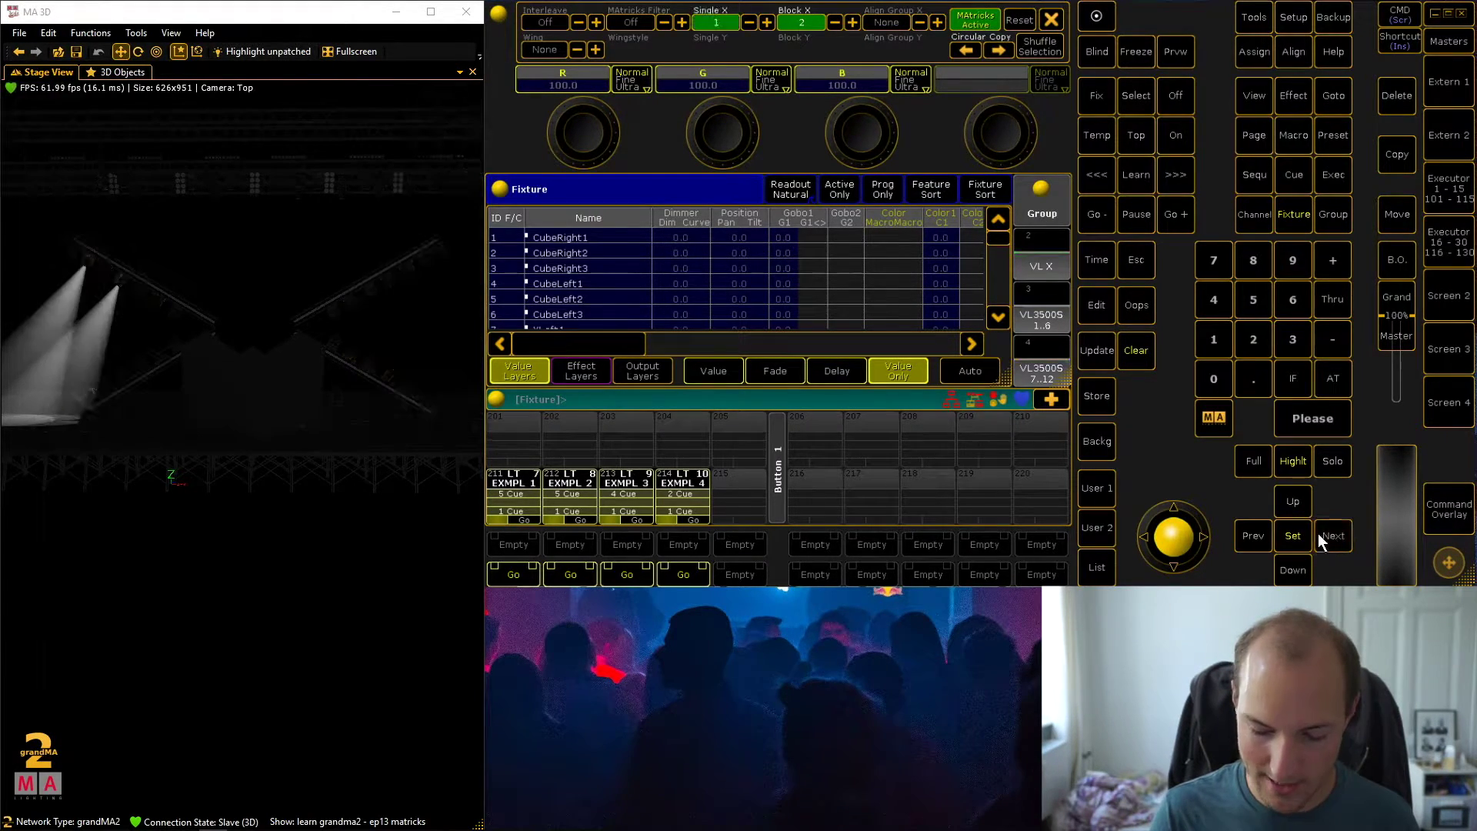
{"action": "left_click", "coordinate": [1249, 532]}
{"action": "left_click", "coordinate": [1249, 532]}
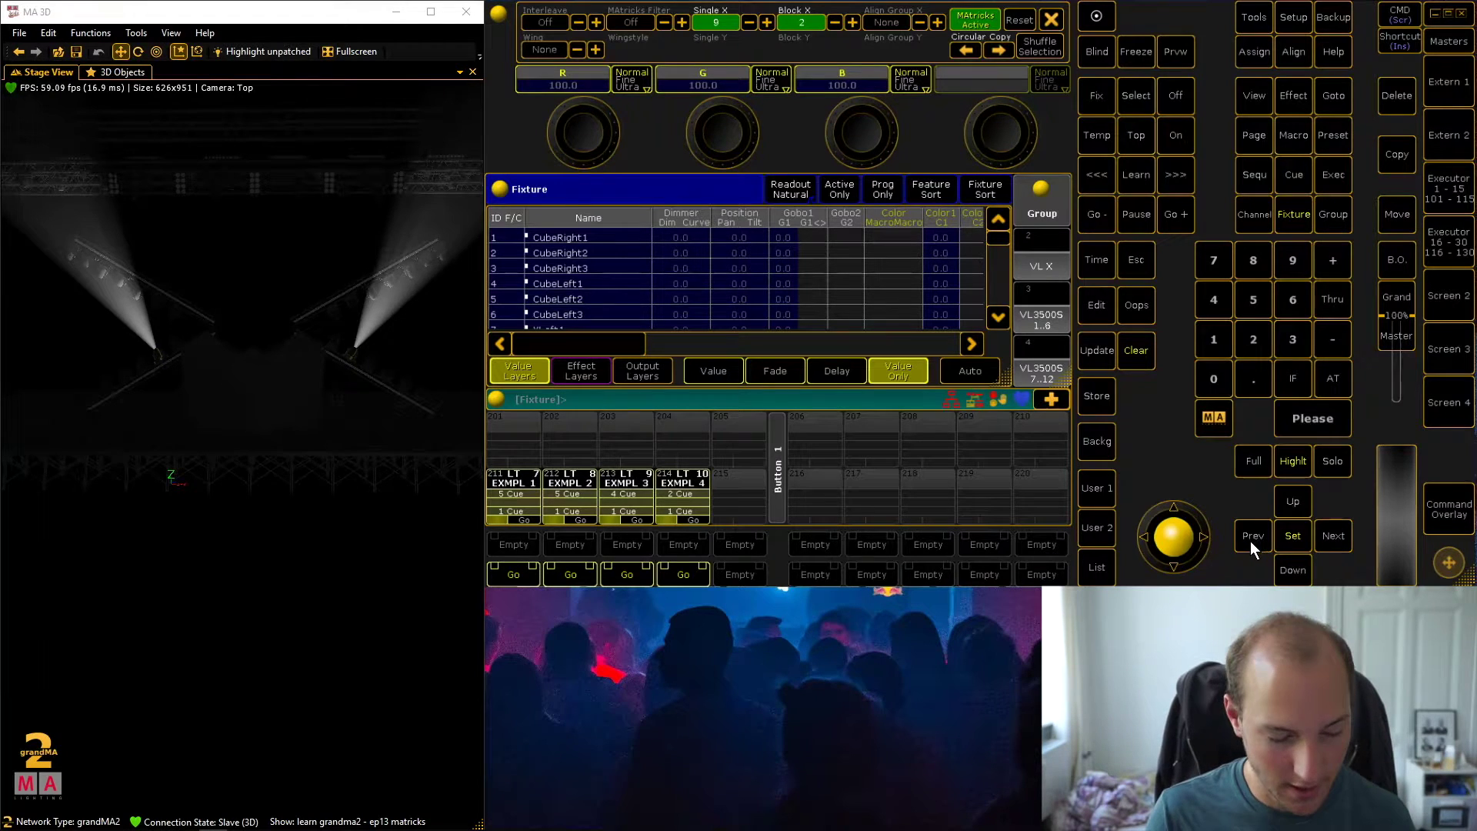
{"action": "left_click", "coordinate": [1250, 538]}
{"action": "left_click", "coordinate": [1250, 538]}
{"action": "left_click", "coordinate": [1251, 538]}
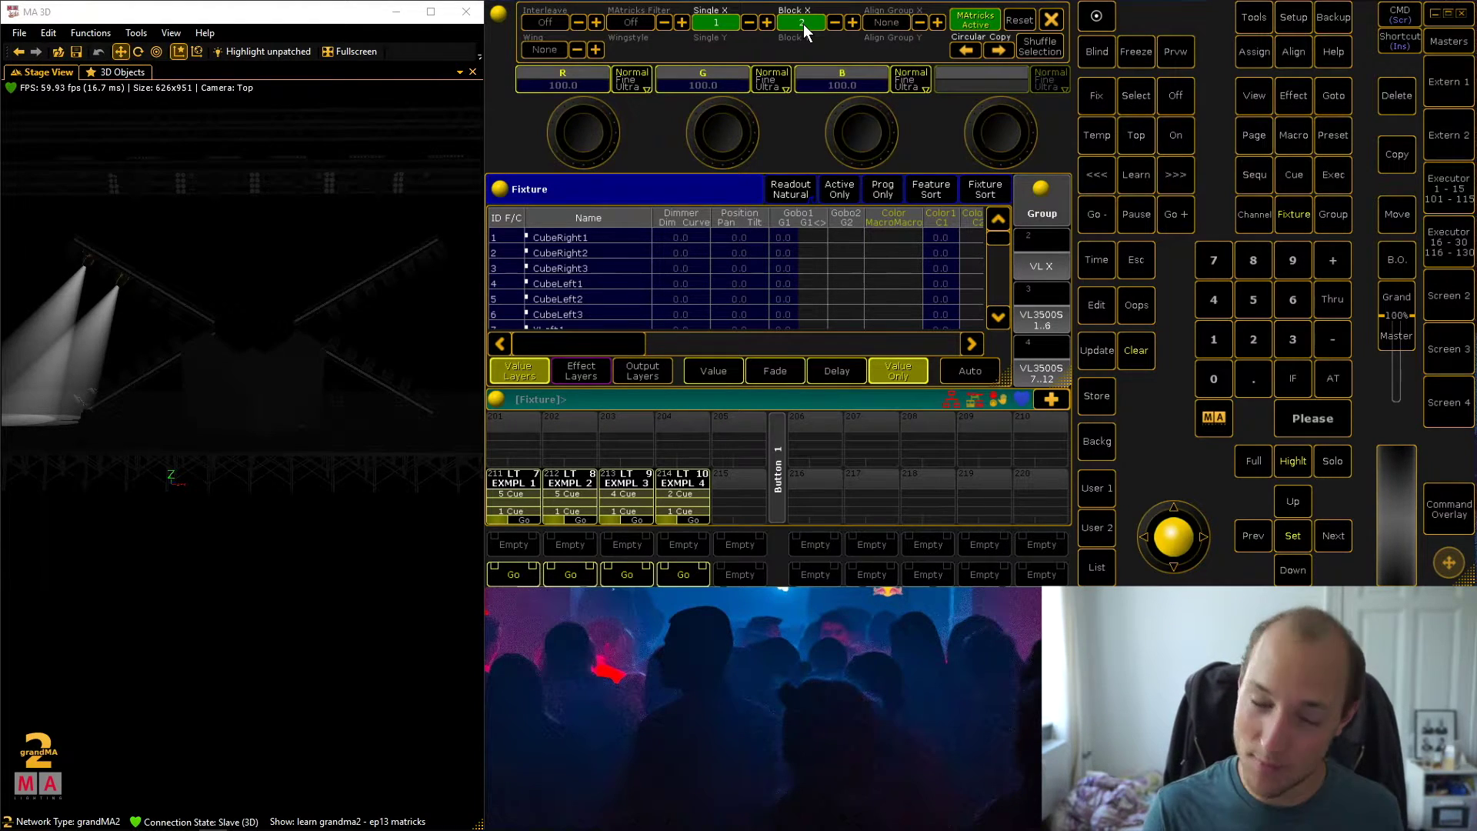
Step forward through the VL X fixture pairs and back again to check the two-fixture blocks
{"action": "left_click", "coordinate": [1337, 535]}
{"action": "left_click", "coordinate": [1336, 535]}
{"action": "left_click", "coordinate": [1337, 534]}
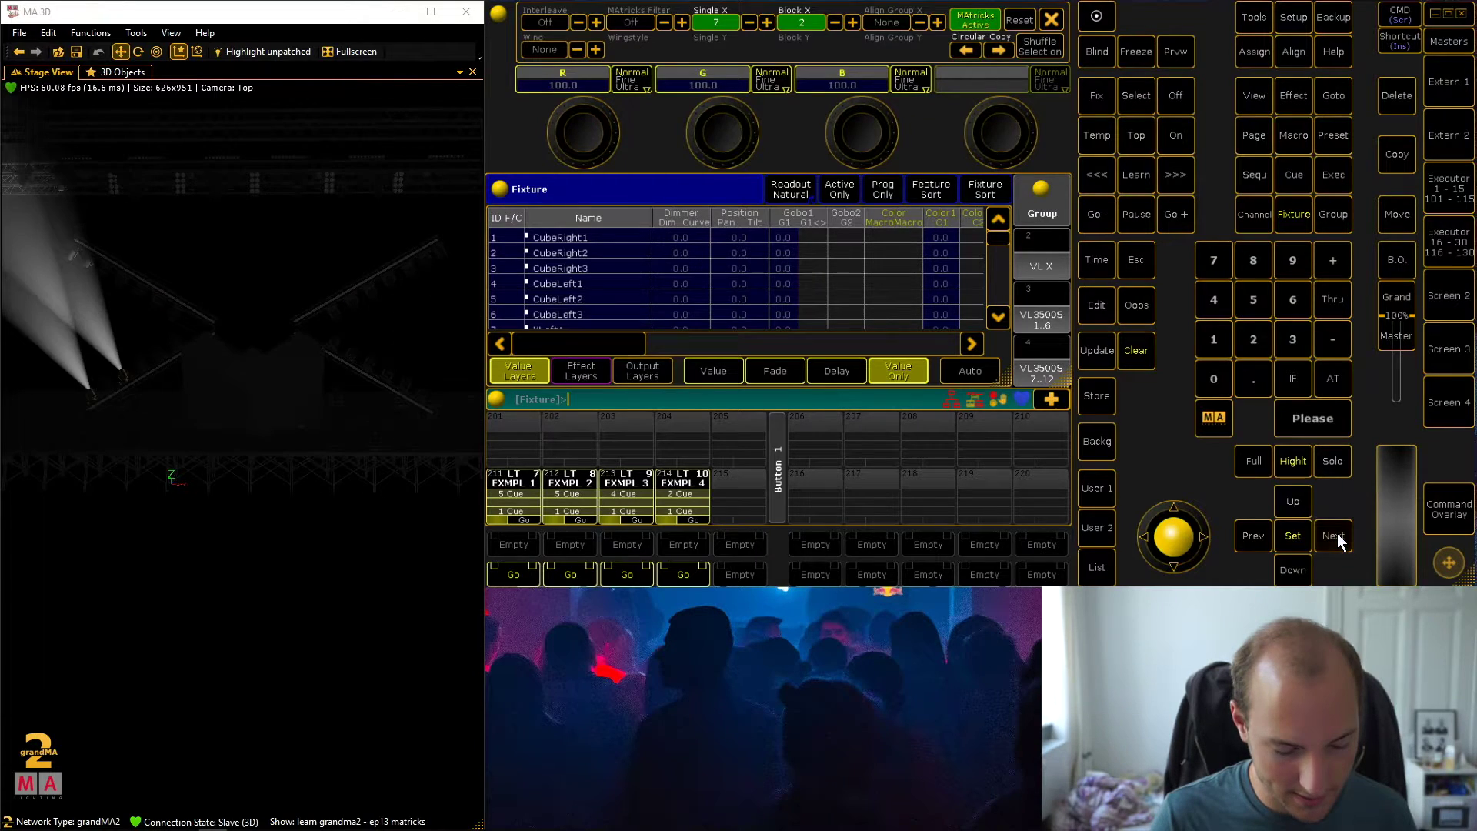
{"action": "left_click", "coordinate": [1337, 534]}
{"action": "left_click", "coordinate": [1337, 535]}
{"action": "left_click", "coordinate": [1337, 534]}
{"action": "left_click", "coordinate": [1337, 534]}
{"action": "left_click", "coordinate": [1262, 533]}
{"action": "left_click", "coordinate": [1260, 534]}
{"action": "left_click", "coordinate": [1260, 534]}
{"action": "left_click", "coordinate": [1260, 534]}
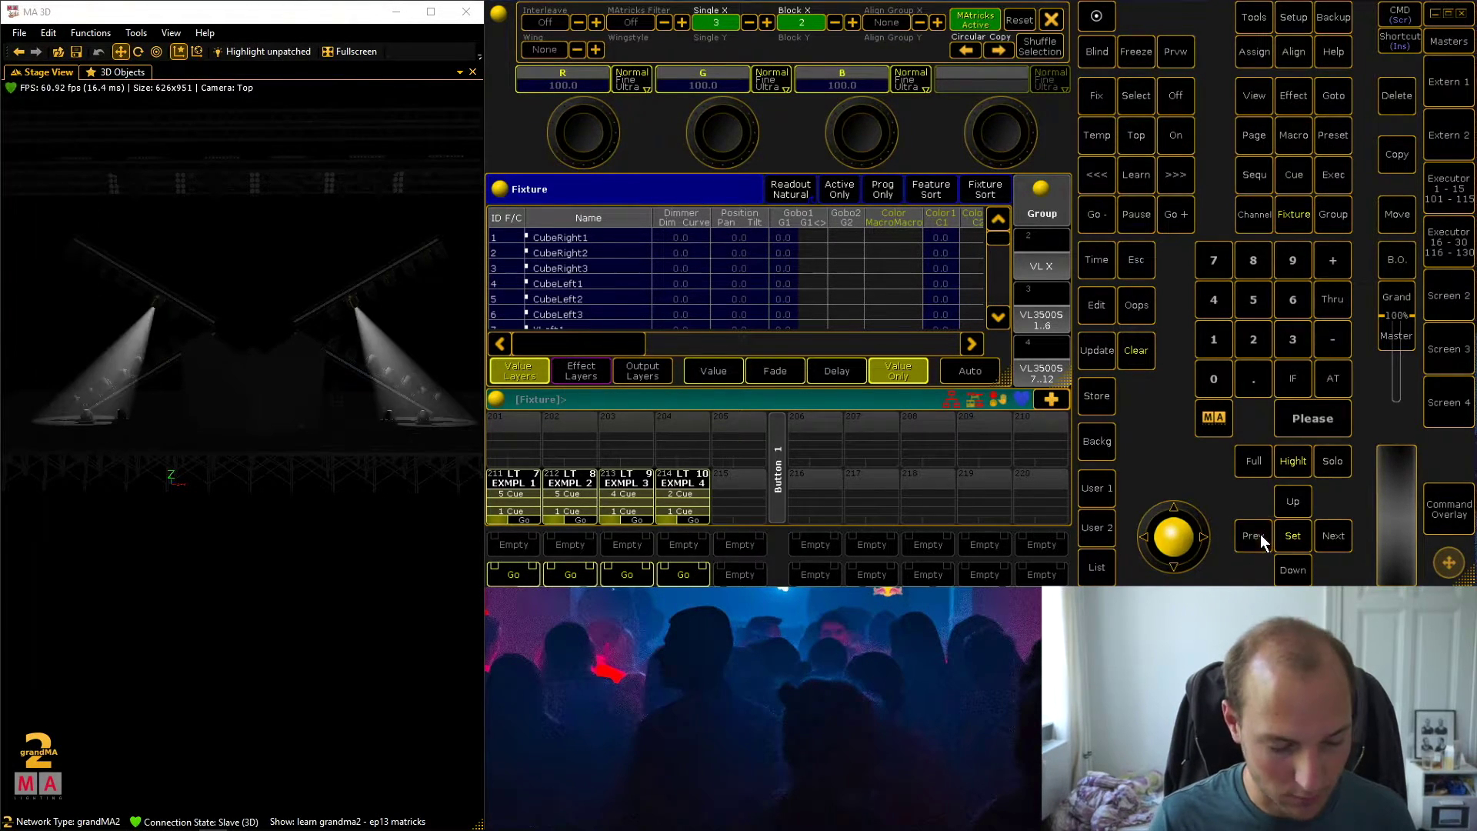
{"action": "left_click", "coordinate": [1260, 534]}
{"action": "left_click", "coordinate": [1253, 529]}
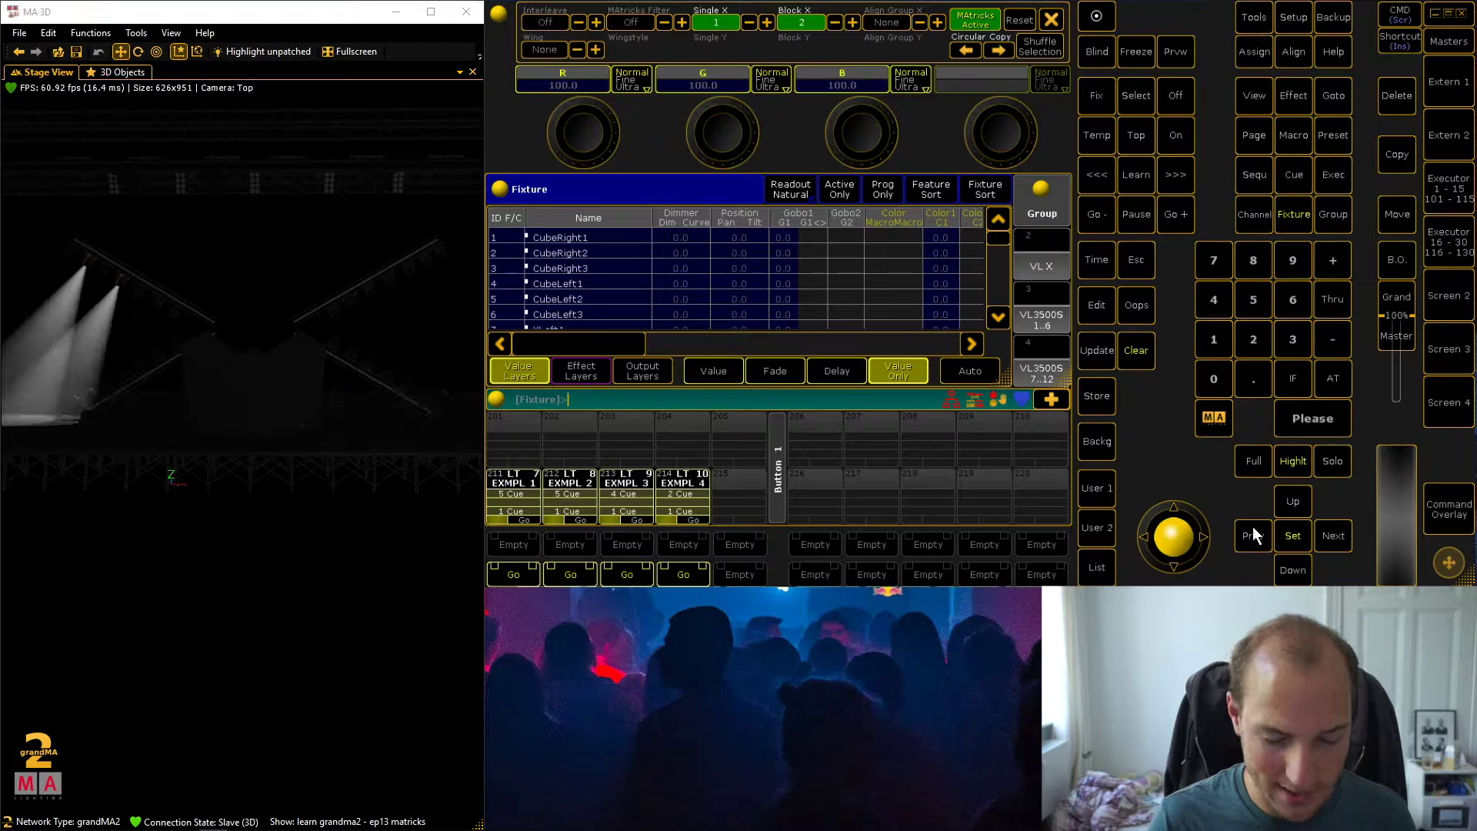
Set the MAtricks Block X to 3 and step forward through the three-fixture blocks until Single X is 1 again
{"action": "left_click", "coordinate": [851, 22]}
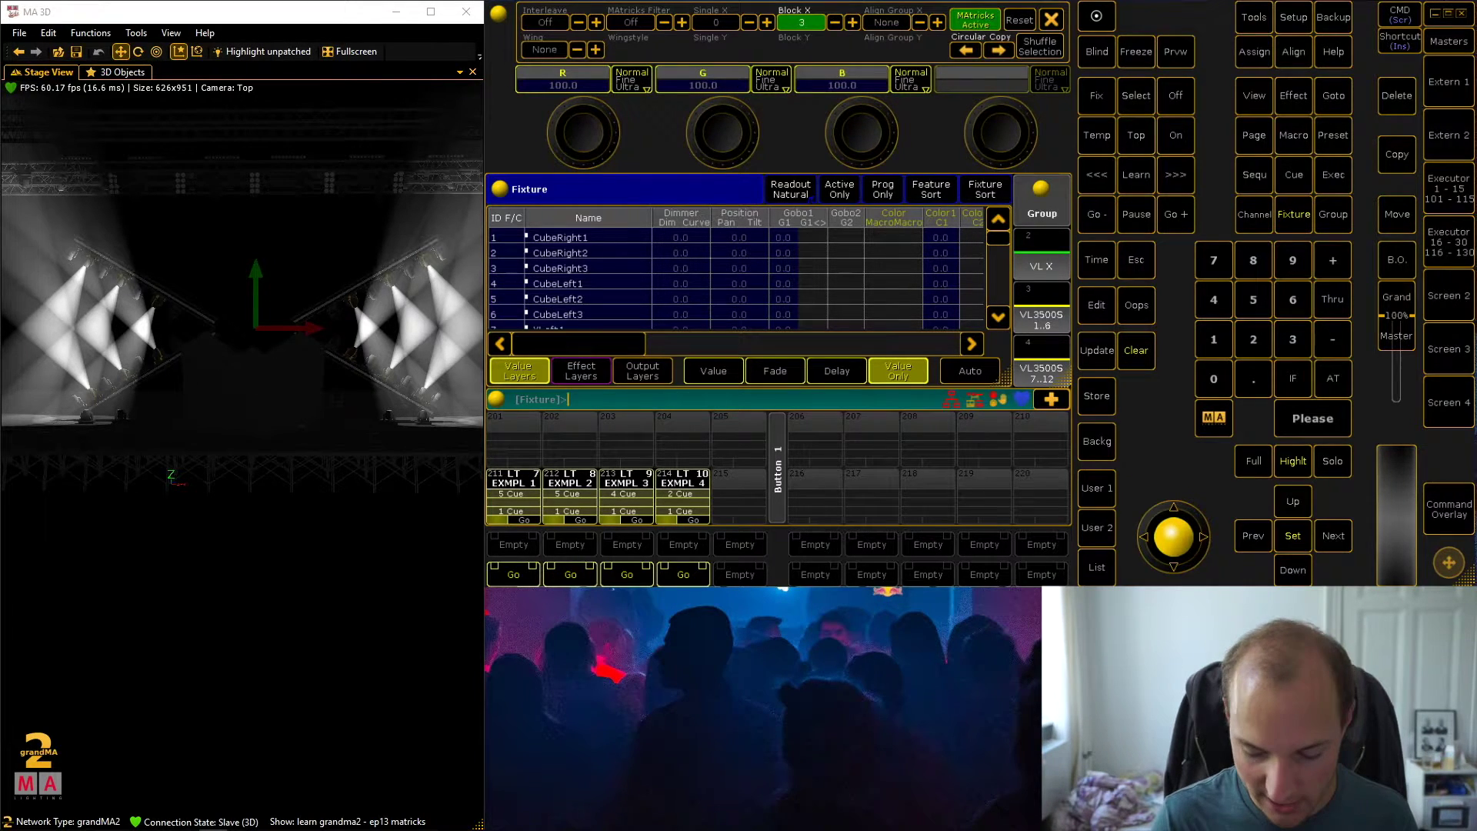
{"action": "left_click", "coordinate": [1334, 538]}
{"action": "left_click", "coordinate": [1334, 538]}
{"action": "left_click", "coordinate": [1334, 538]}
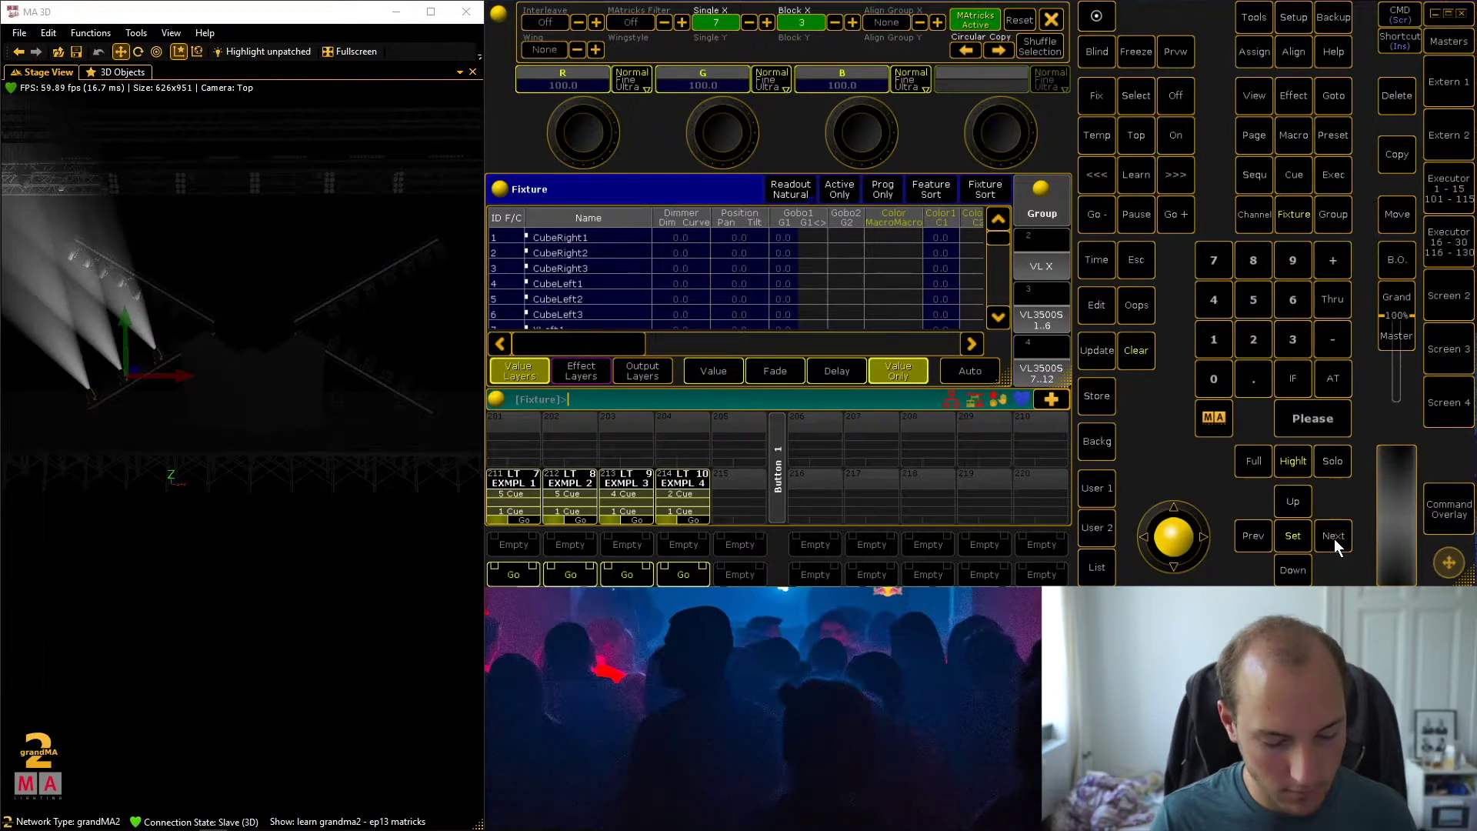
{"action": "left_click", "coordinate": [1333, 539]}
{"action": "left_click", "coordinate": [1334, 538]}
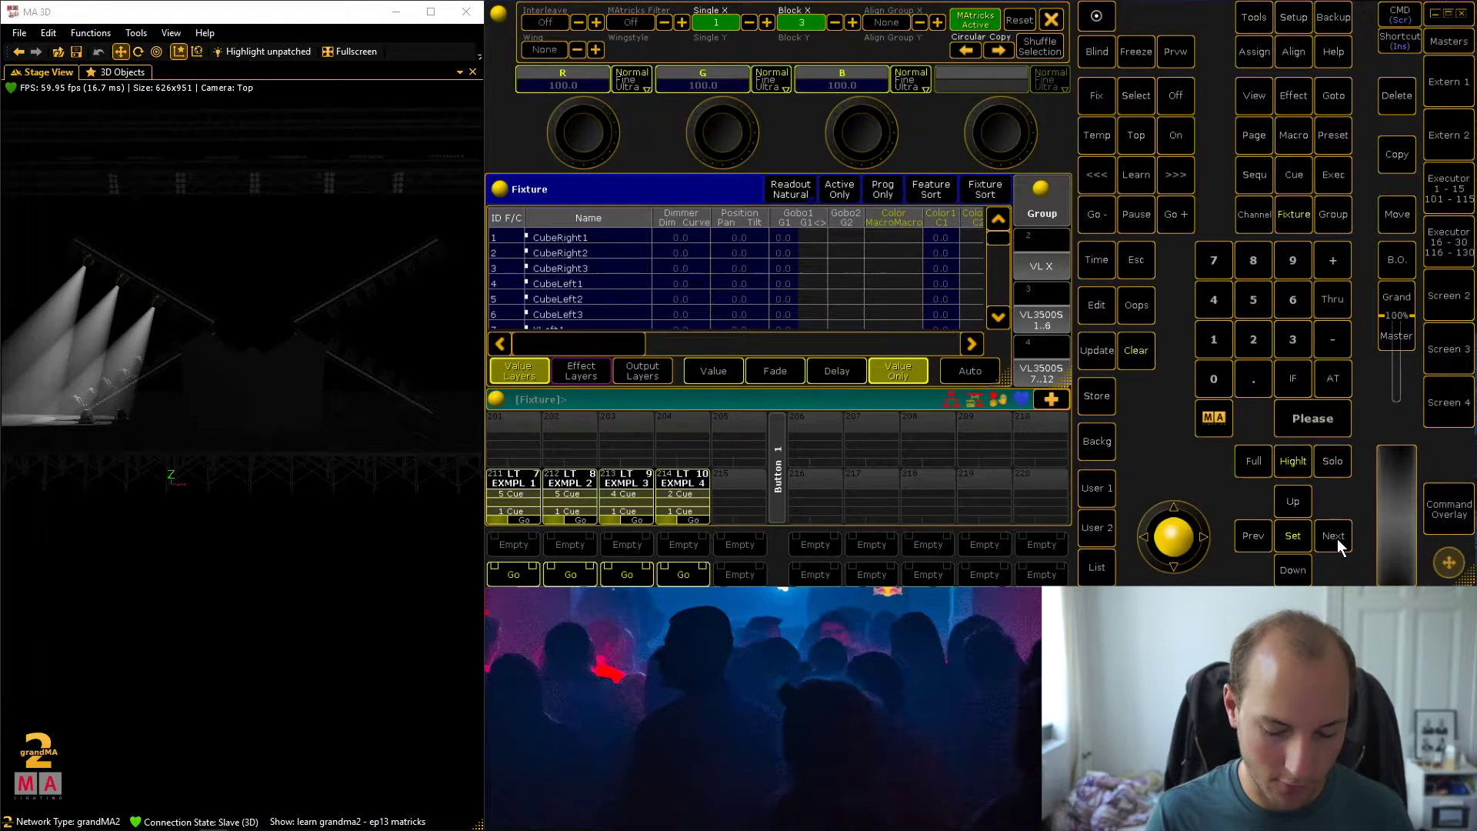
{"action": "left_click", "coordinate": [1338, 538]}
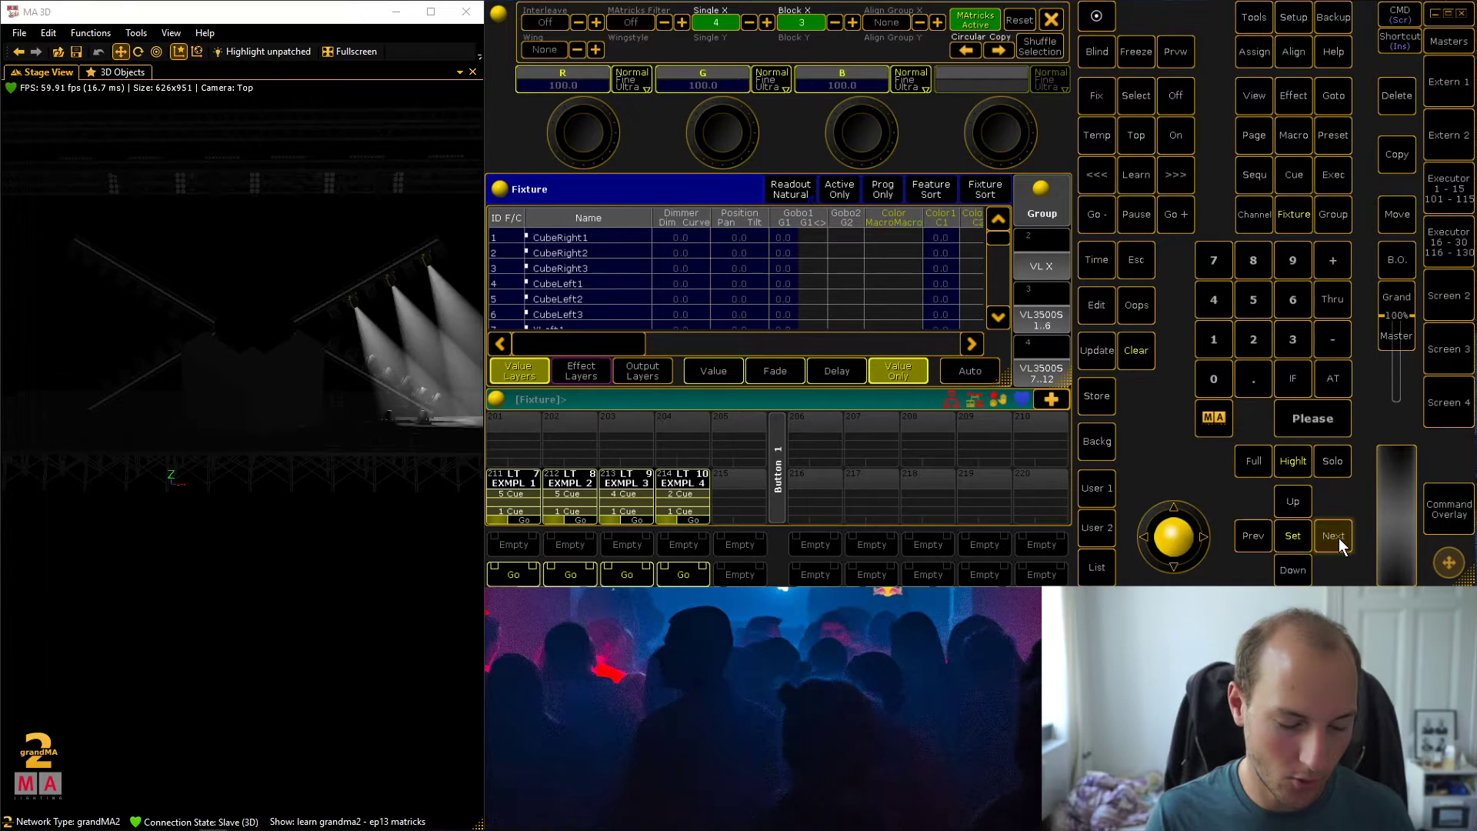
{"action": "left_click", "coordinate": [1338, 538]}
{"action": "left_click", "coordinate": [1339, 538]}
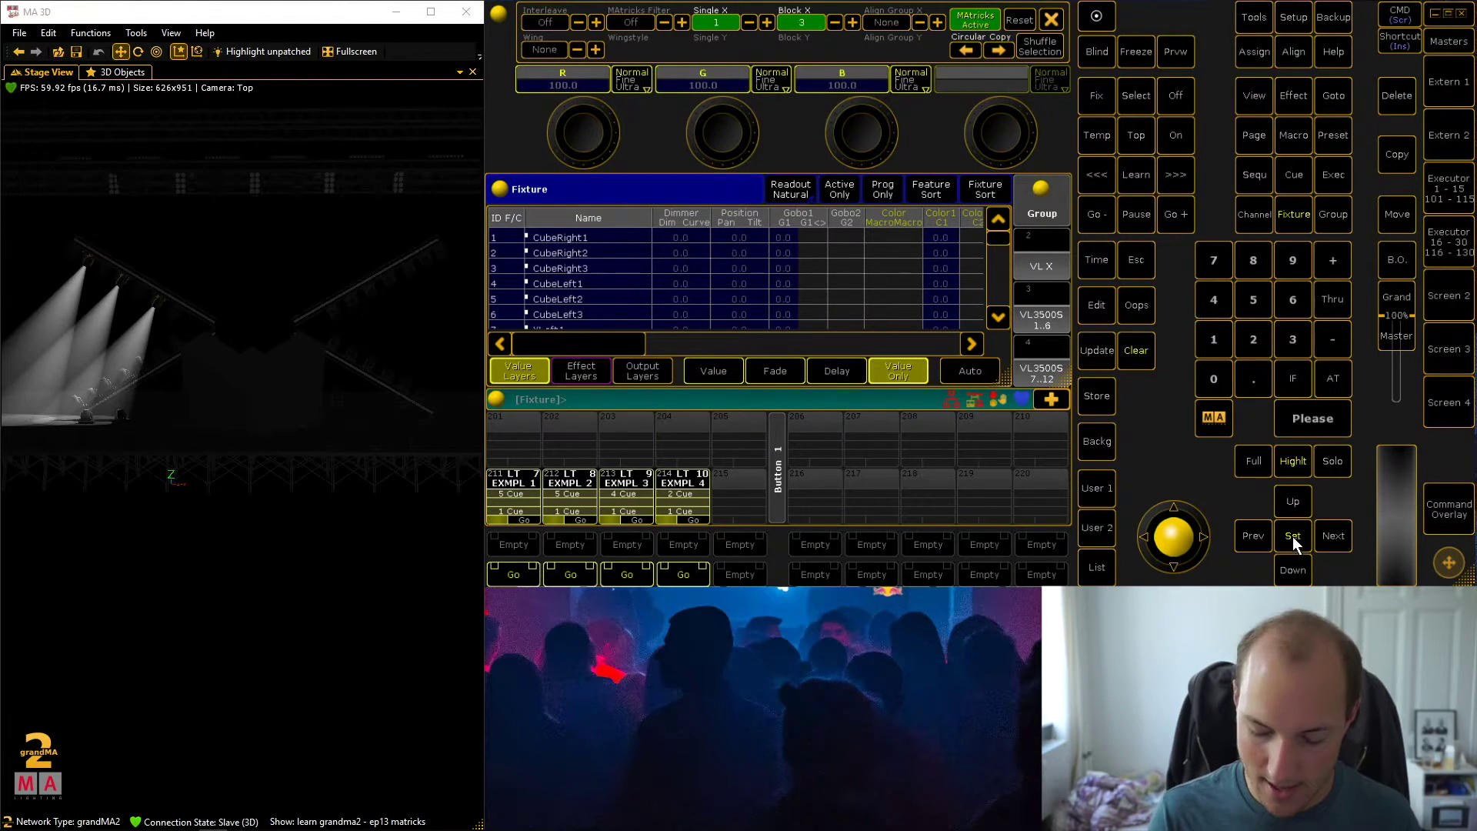
Switch off the highlight, leave the MAtricks settings and set the first three-fixture block's dimmer to 100
{"action": "left_click", "coordinate": [1291, 458]}
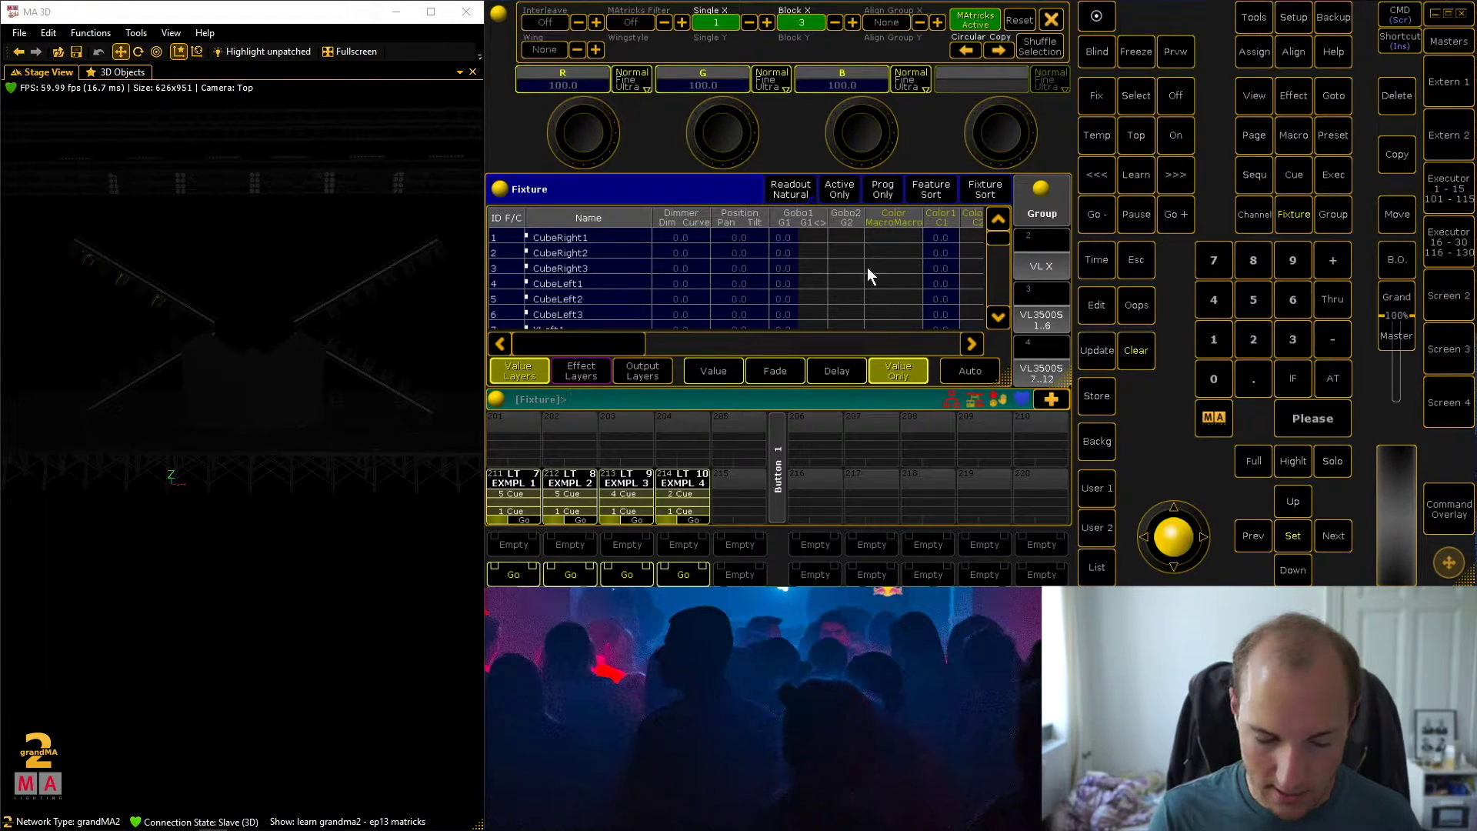
{"action": "left_click", "coordinate": [1051, 20]}
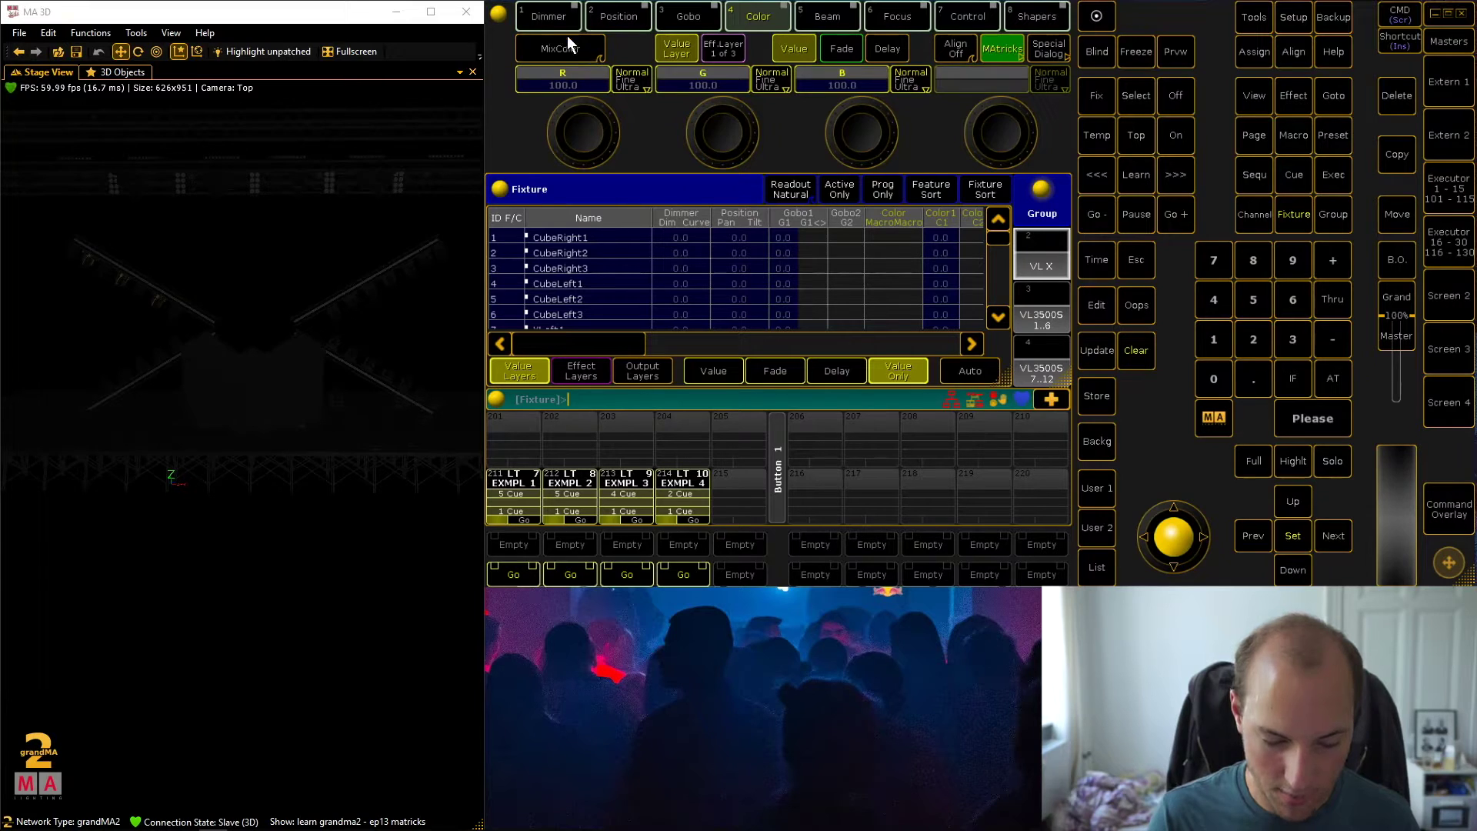
{"action": "left_click", "coordinate": [548, 17]}
{"action": "left_click_drag", "start_coordinate": [584, 104], "coordinate": [547, 124]}
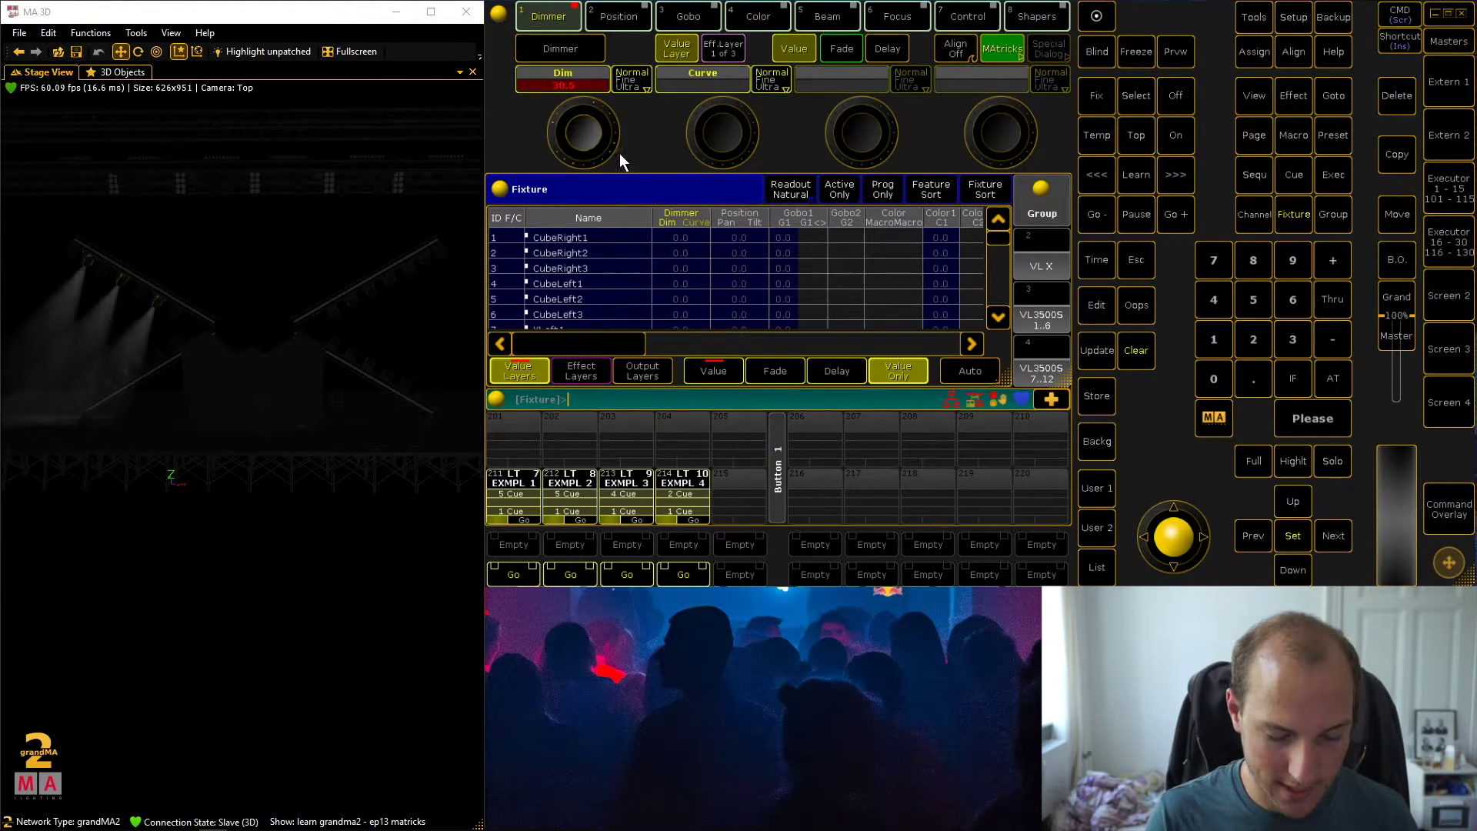
{"action": "left_click", "coordinate": [559, 83]}
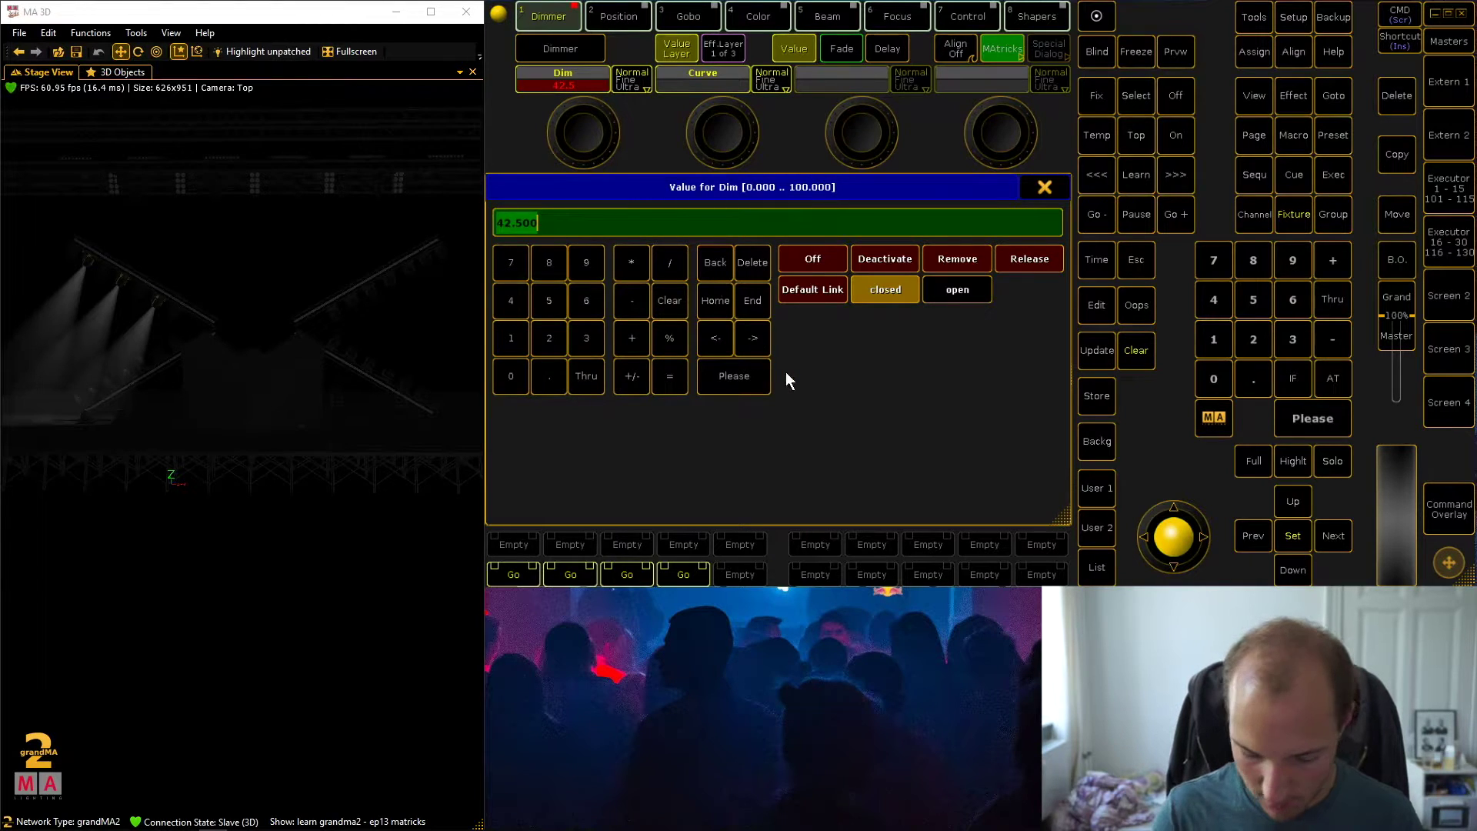
{"action": "type", "text": "100"}
{"action": "key", "text": "Return"}
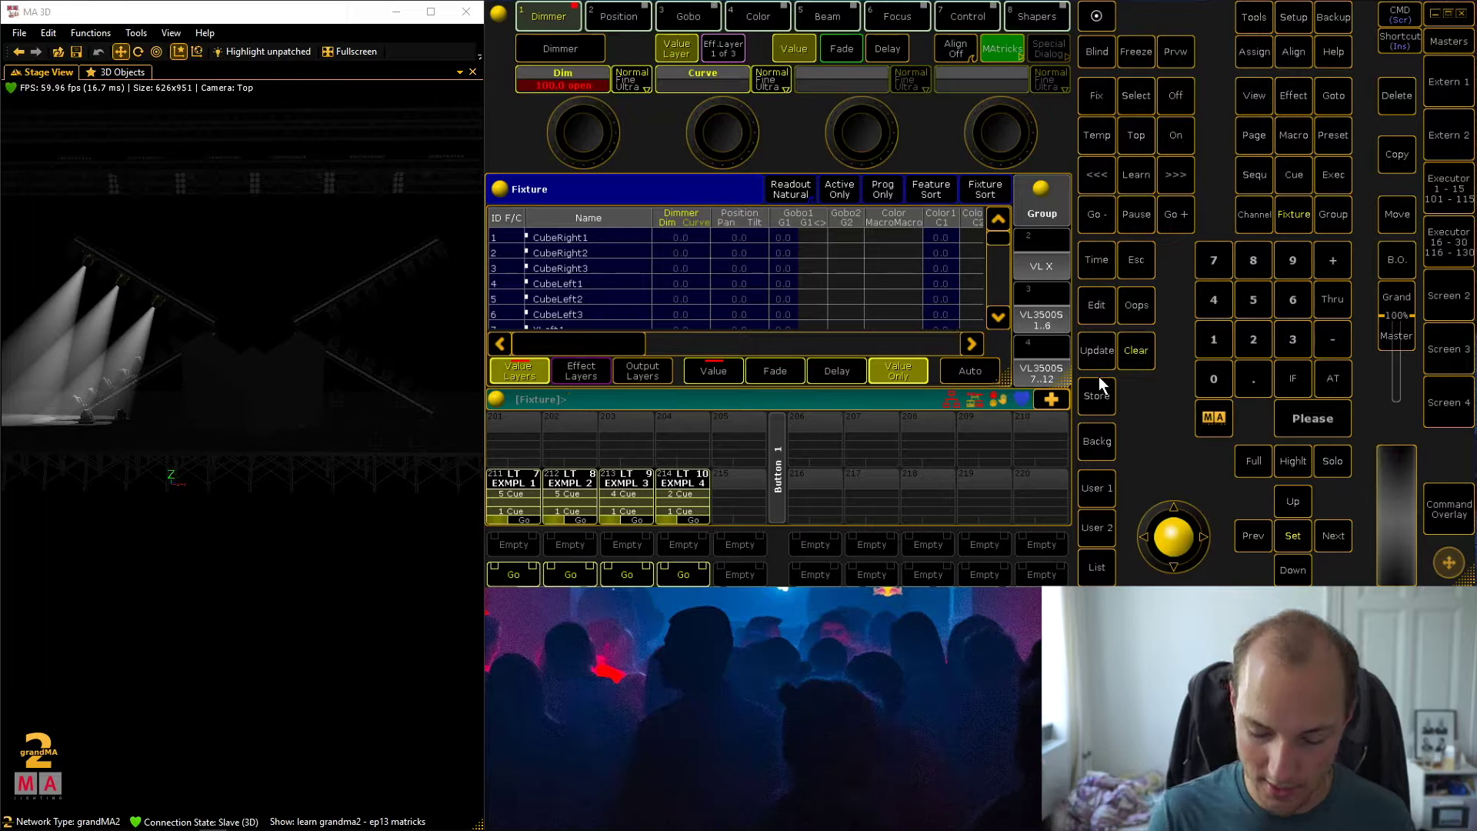
Step through the remaining three-fixture blocks and set their dimmers to 20, 50 and 100 in order
{"action": "left_click", "coordinate": [1338, 533]}
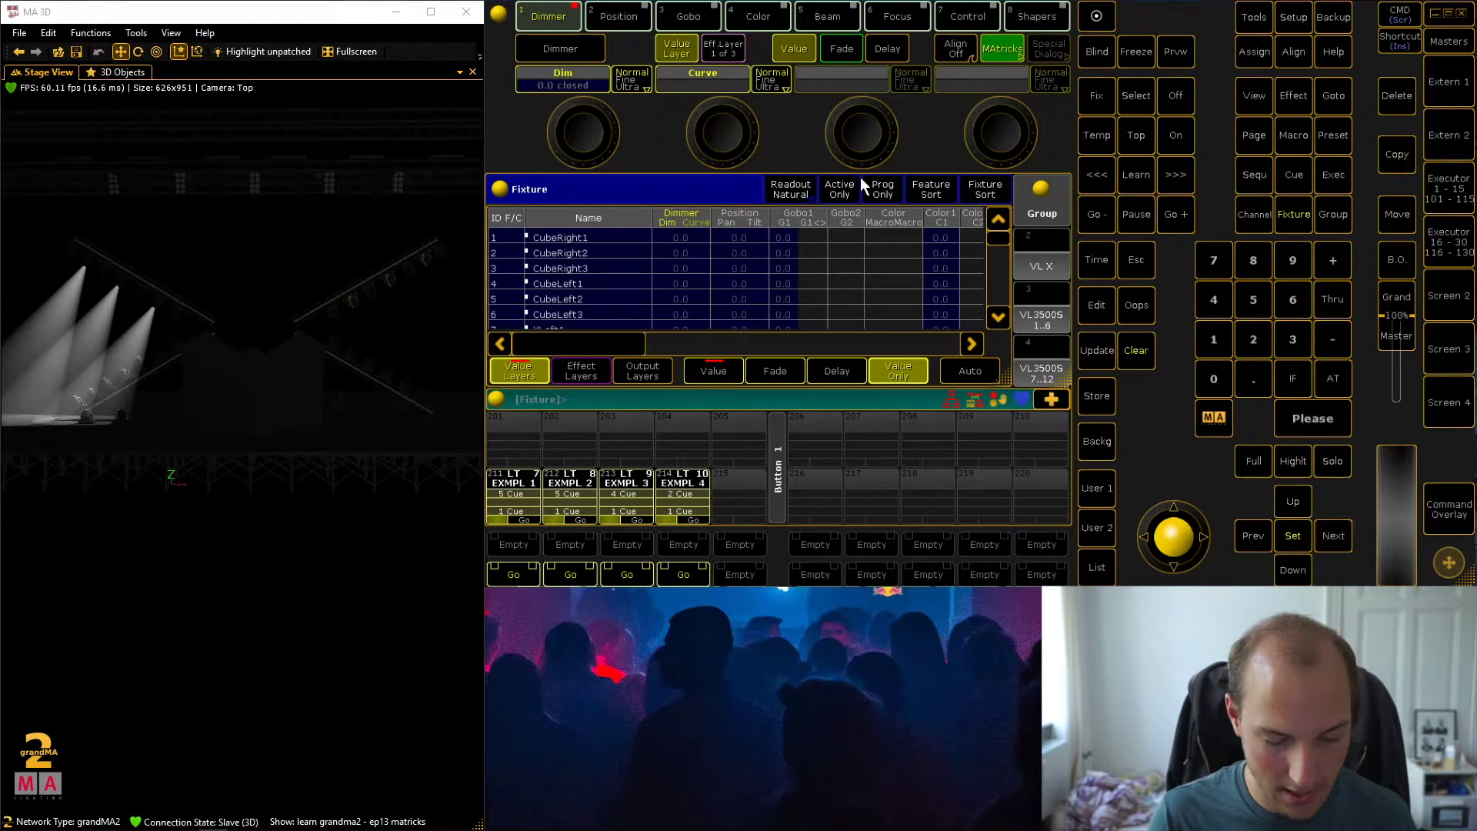
{"action": "left_click", "coordinate": [574, 82]}
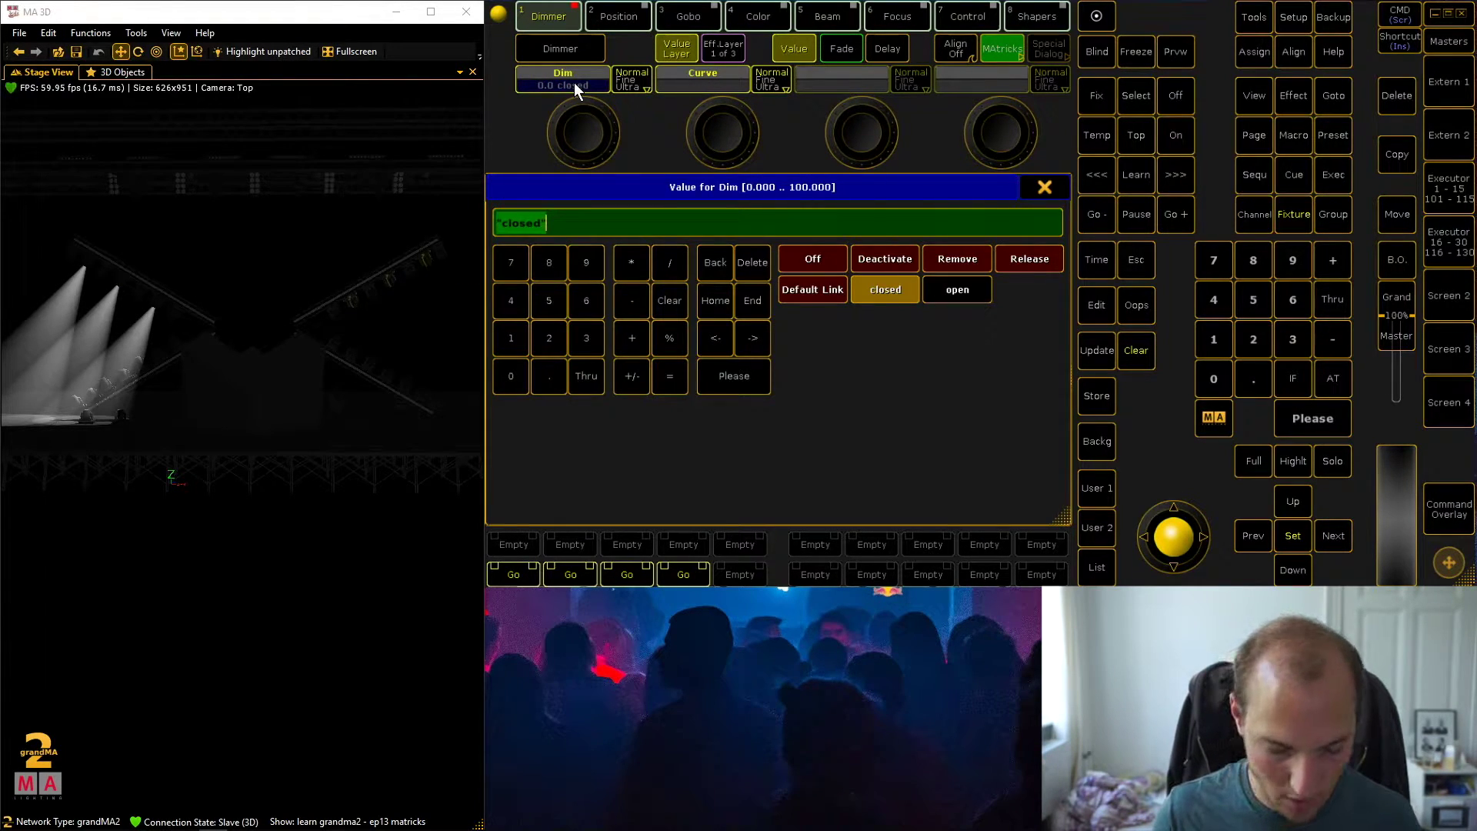
{"action": "type", "text": "20"}
{"action": "key", "text": "Return"}
{"action": "left_click", "coordinate": [1323, 534]}
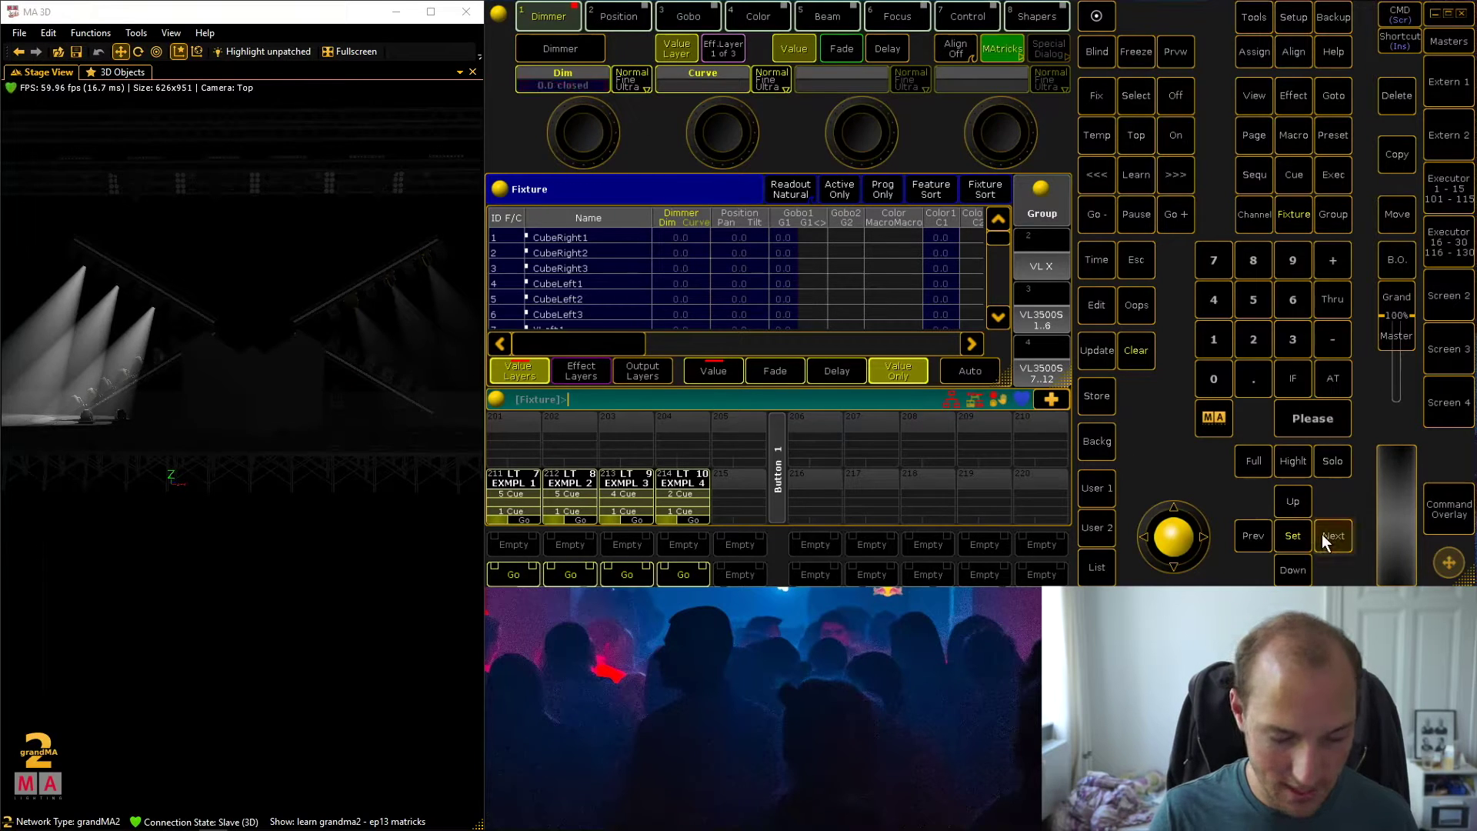
{"action": "left_click", "coordinate": [552, 77]}
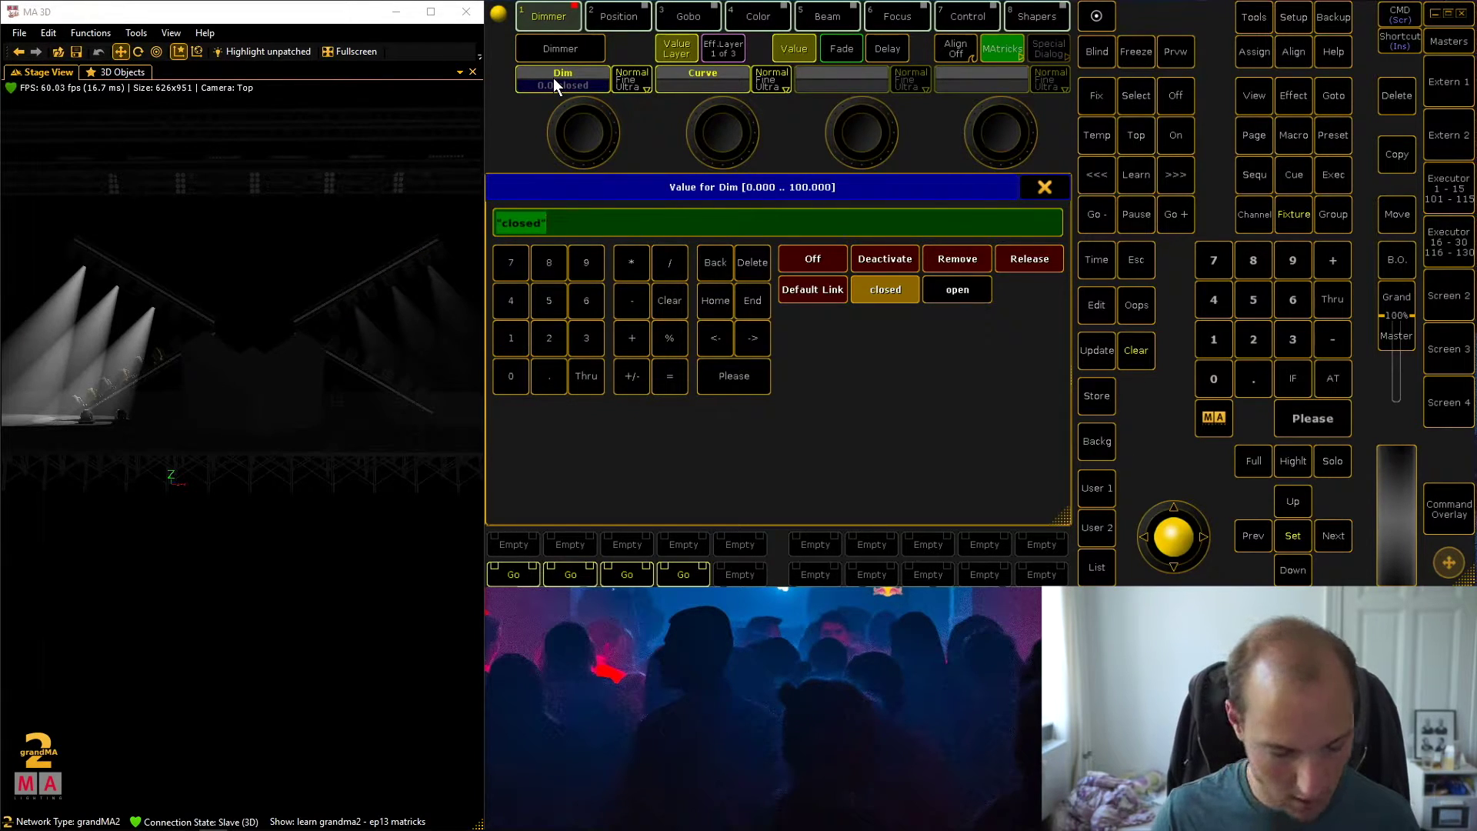
{"action": "type", "text": "50"}
{"action": "key", "text": "Return"}
{"action": "left_click", "coordinate": [1324, 534]}
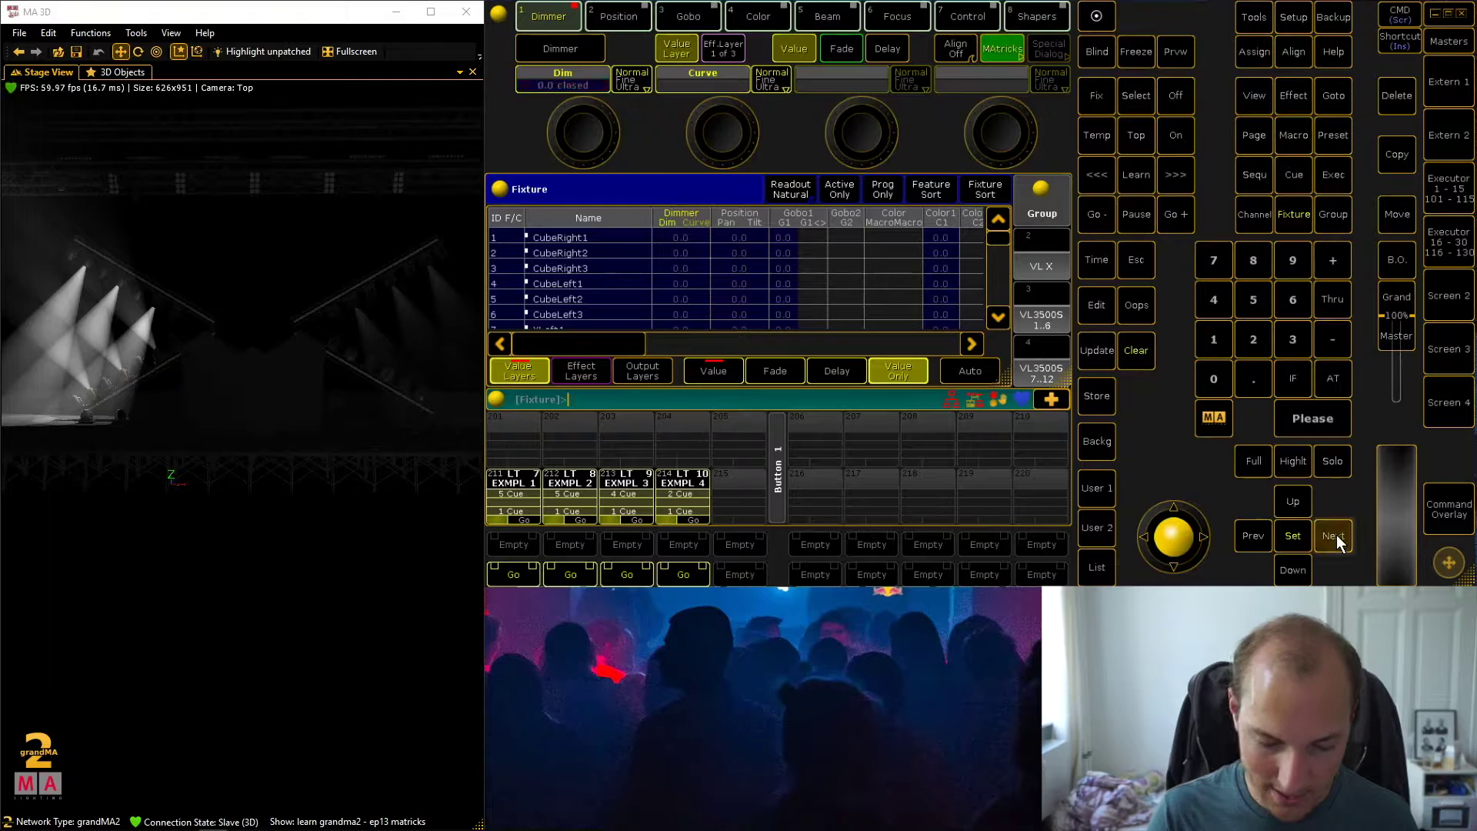
{"action": "left_click", "coordinate": [587, 75]}
{"action": "type", "text": "100"}
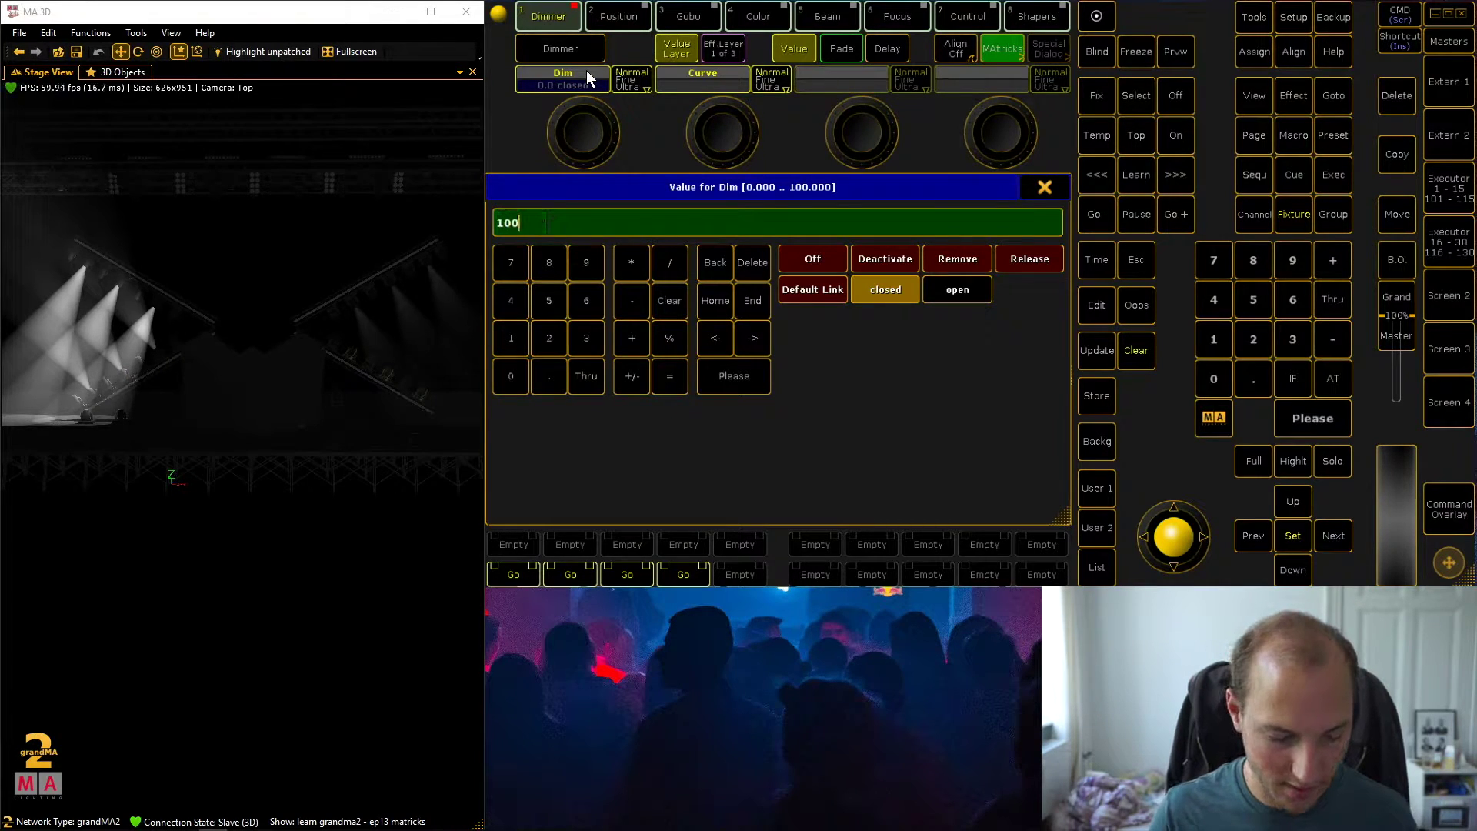
{"action": "key", "text": "Return"}
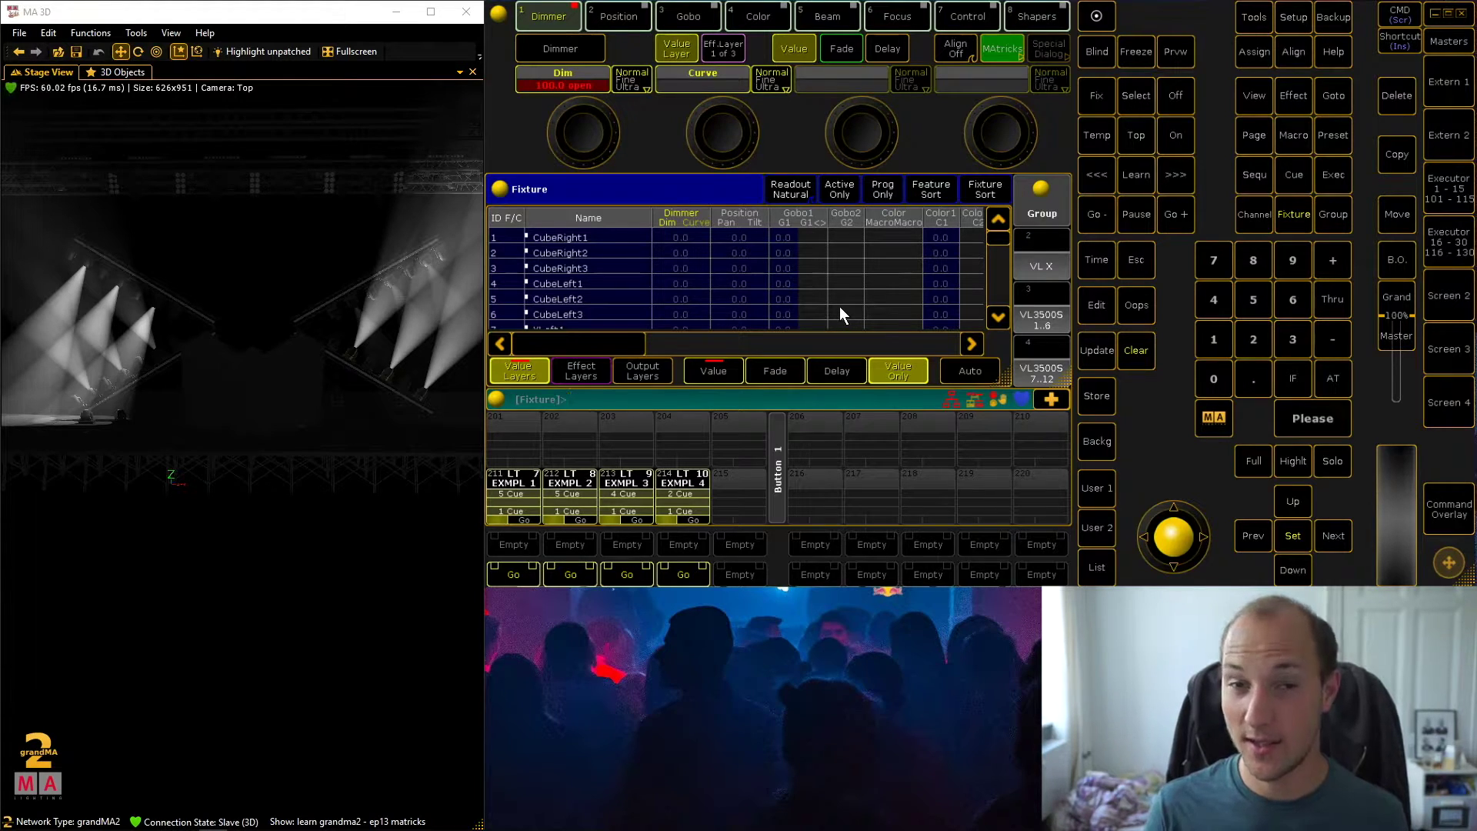
Clear the programmer, select the VL X group and set its dimmer to 0
{"action": "left_click", "coordinate": [1136, 347]}
{"action": "left_click", "coordinate": [1040, 258]}
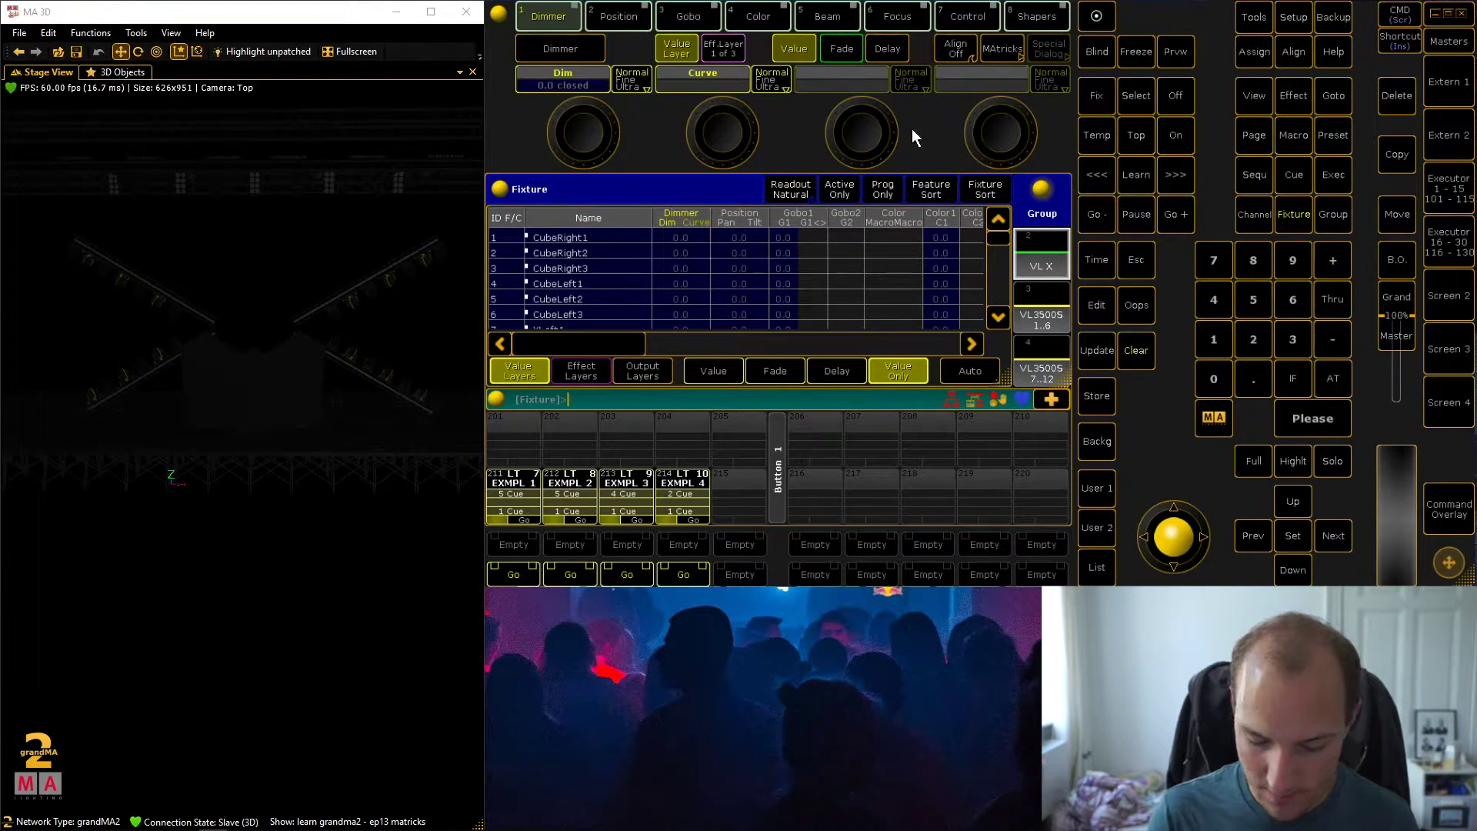
{"action": "left_click", "coordinate": [1338, 378]}
{"action": "left_click", "coordinate": [1206, 372]}
{"action": "left_click", "coordinate": [1321, 410]}
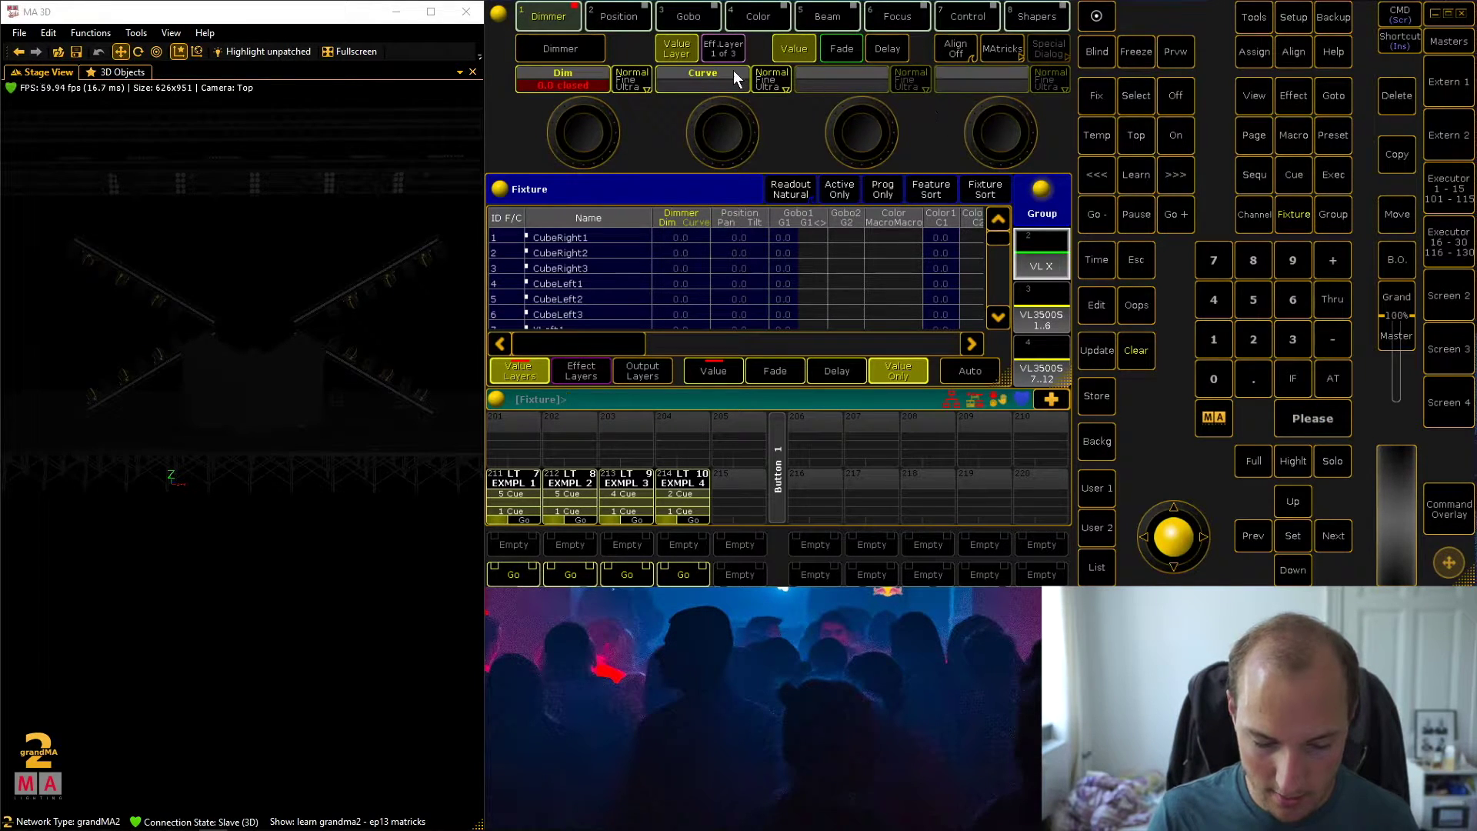
Open the MAtricks settings and set Block X to 3
{"action": "left_click", "coordinate": [1002, 49]}
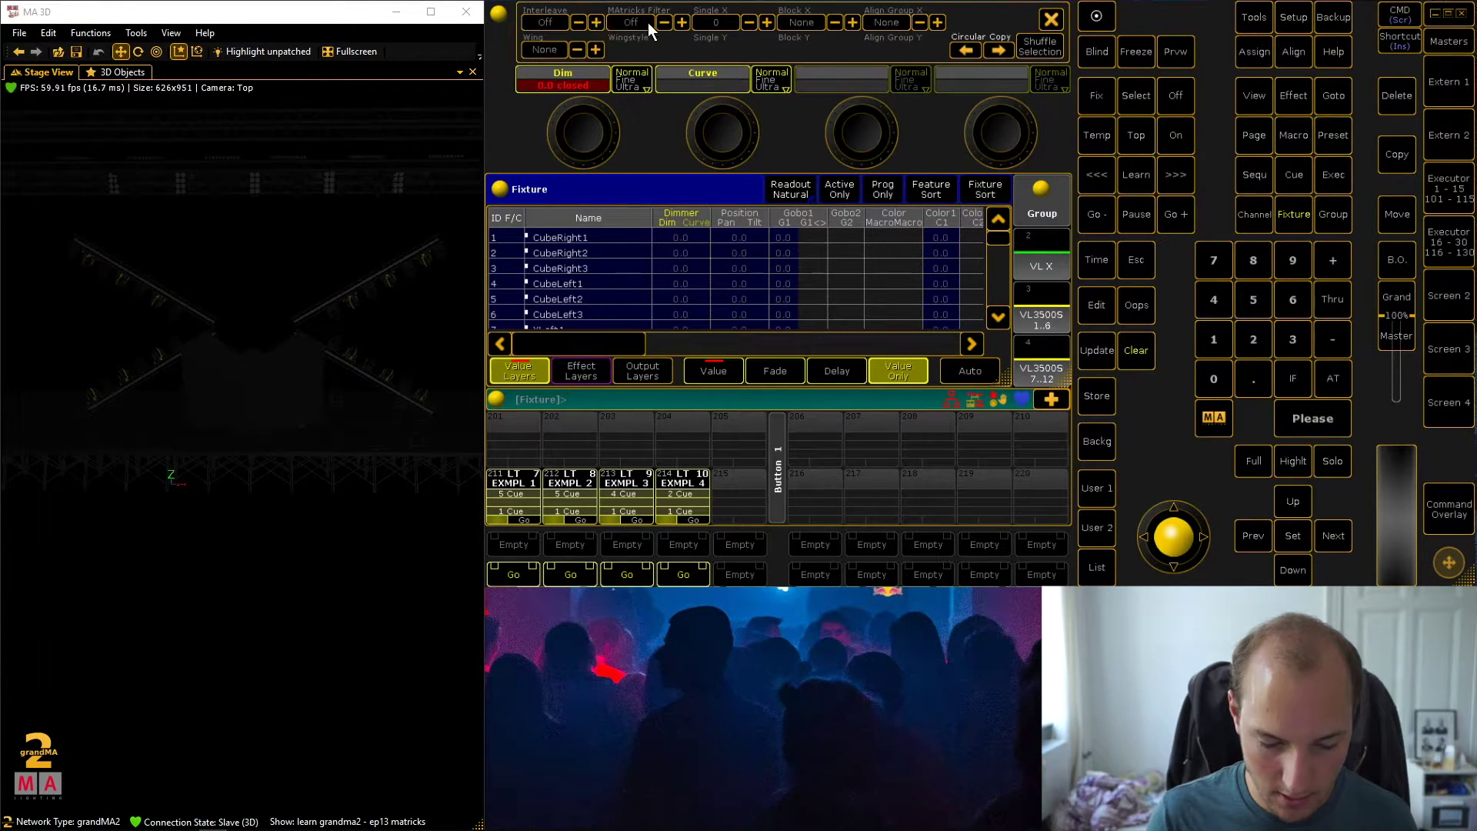
{"action": "left_click", "coordinate": [805, 21]}
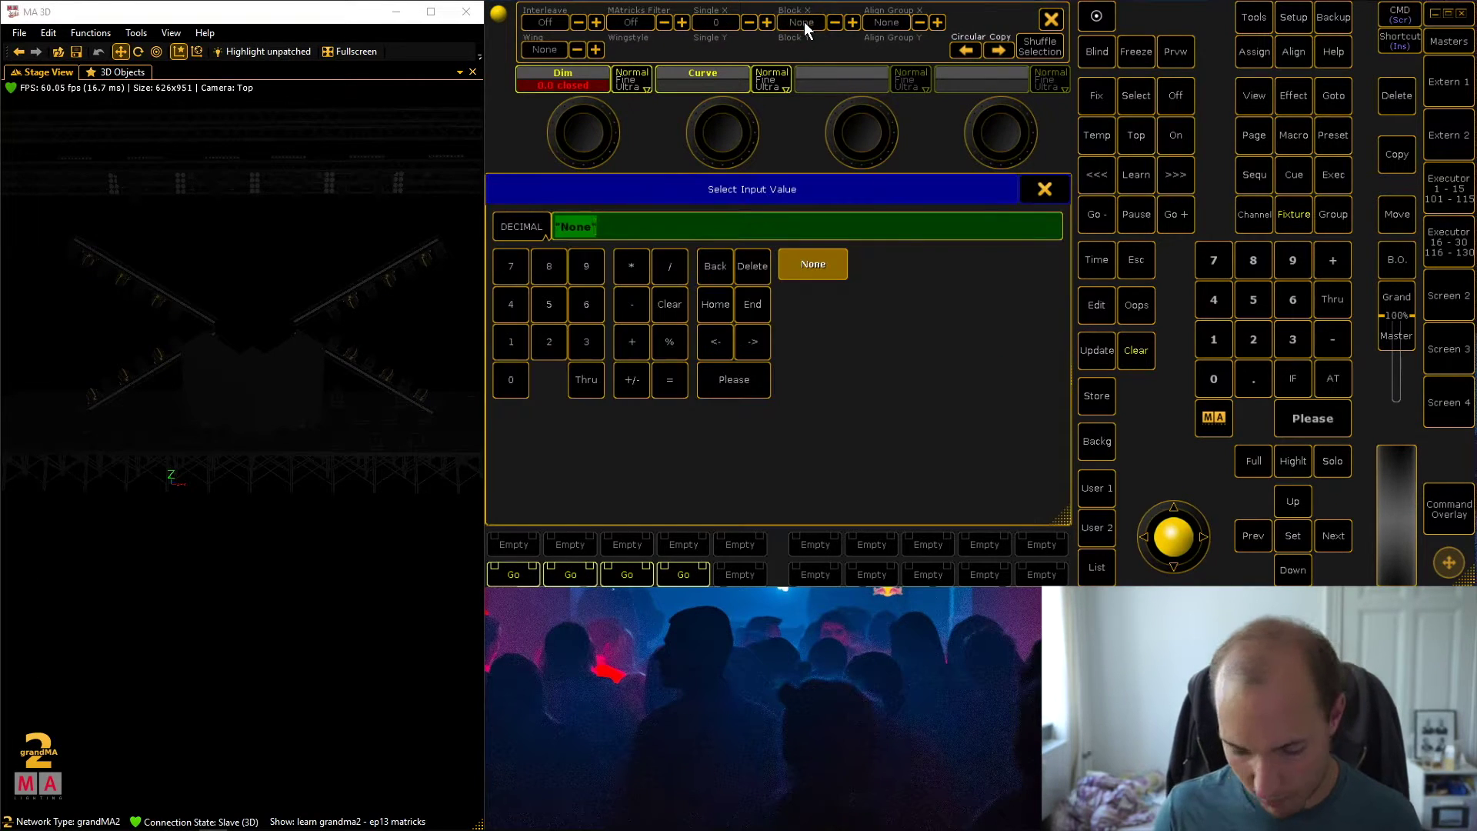
{"action": "type", "text": "3"}
{"action": "key", "text": "Return"}
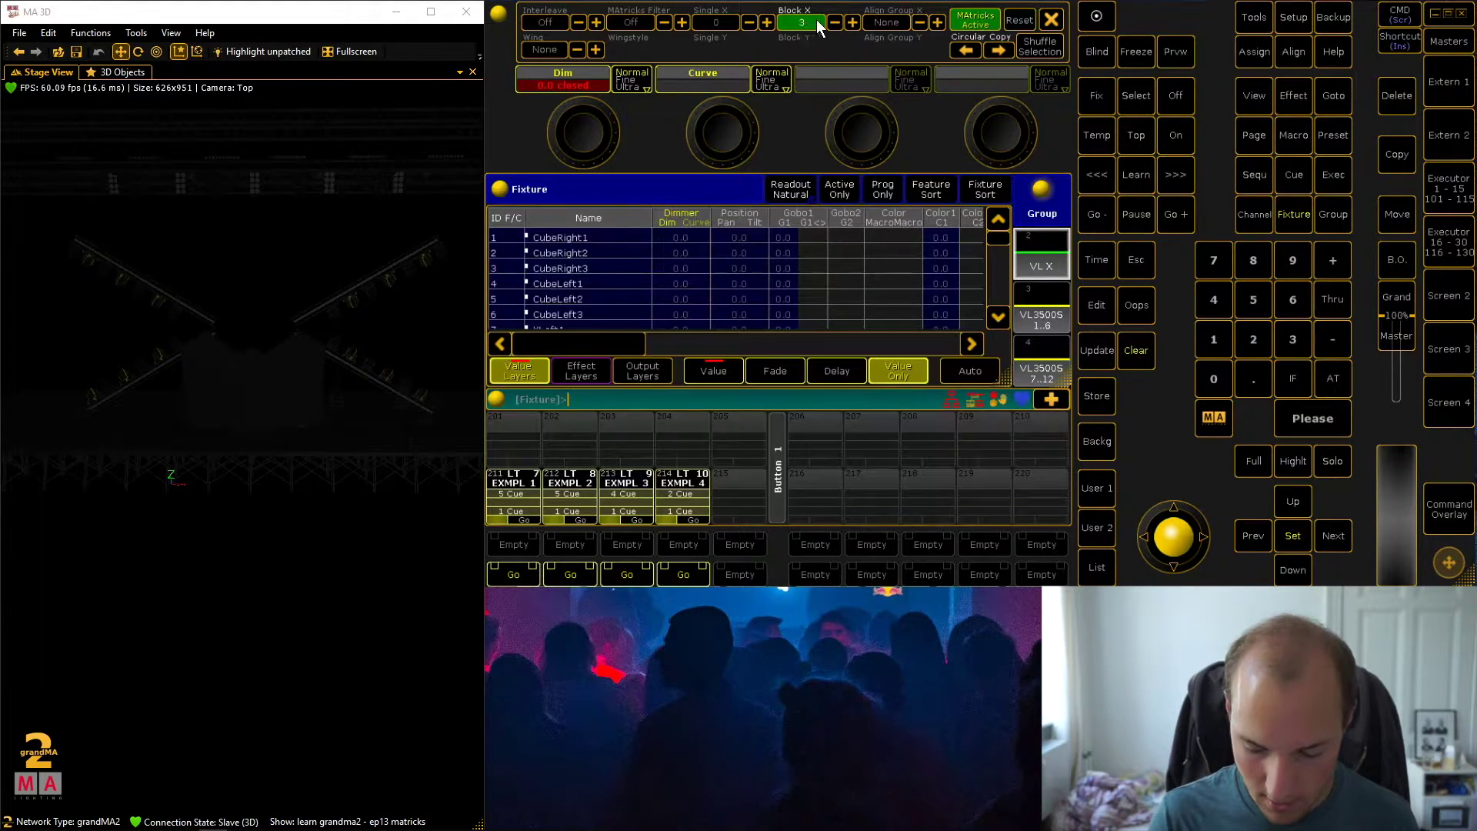
Step to the first three-fixture block, bring it to full and store the look on executor 210
{"action": "left_click", "coordinate": [1332, 534]}
{"action": "left_click", "coordinate": [1253, 460]}
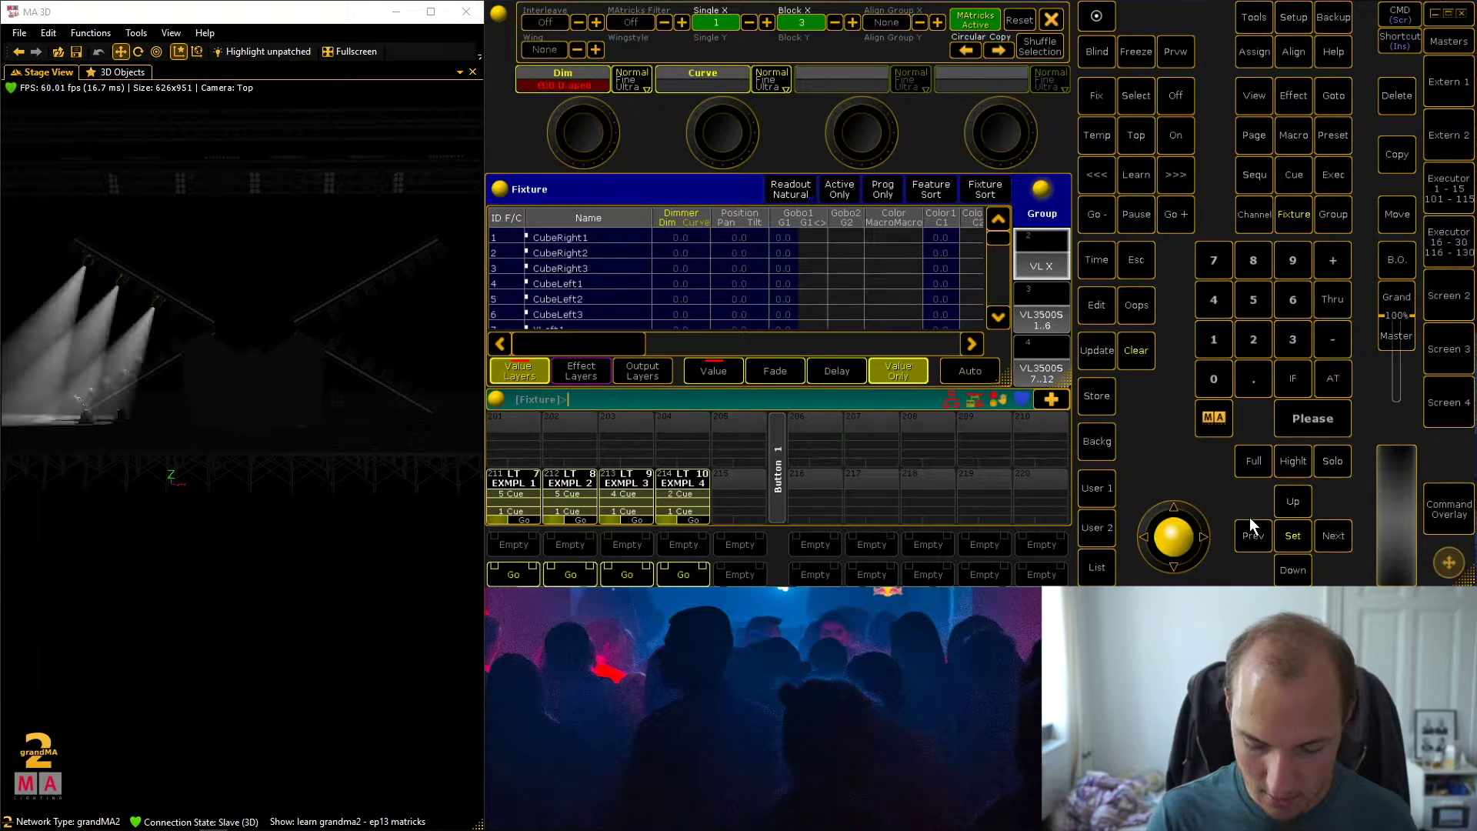
{"action": "left_click", "coordinate": [1100, 395]}
{"action": "left_click", "coordinate": [1037, 427]}
Set the first block to 0, bring the second block to full and store it as a second cue on executor 210
{"action": "left_click", "coordinate": [1331, 377]}
{"action": "left_click", "coordinate": [1212, 380]}
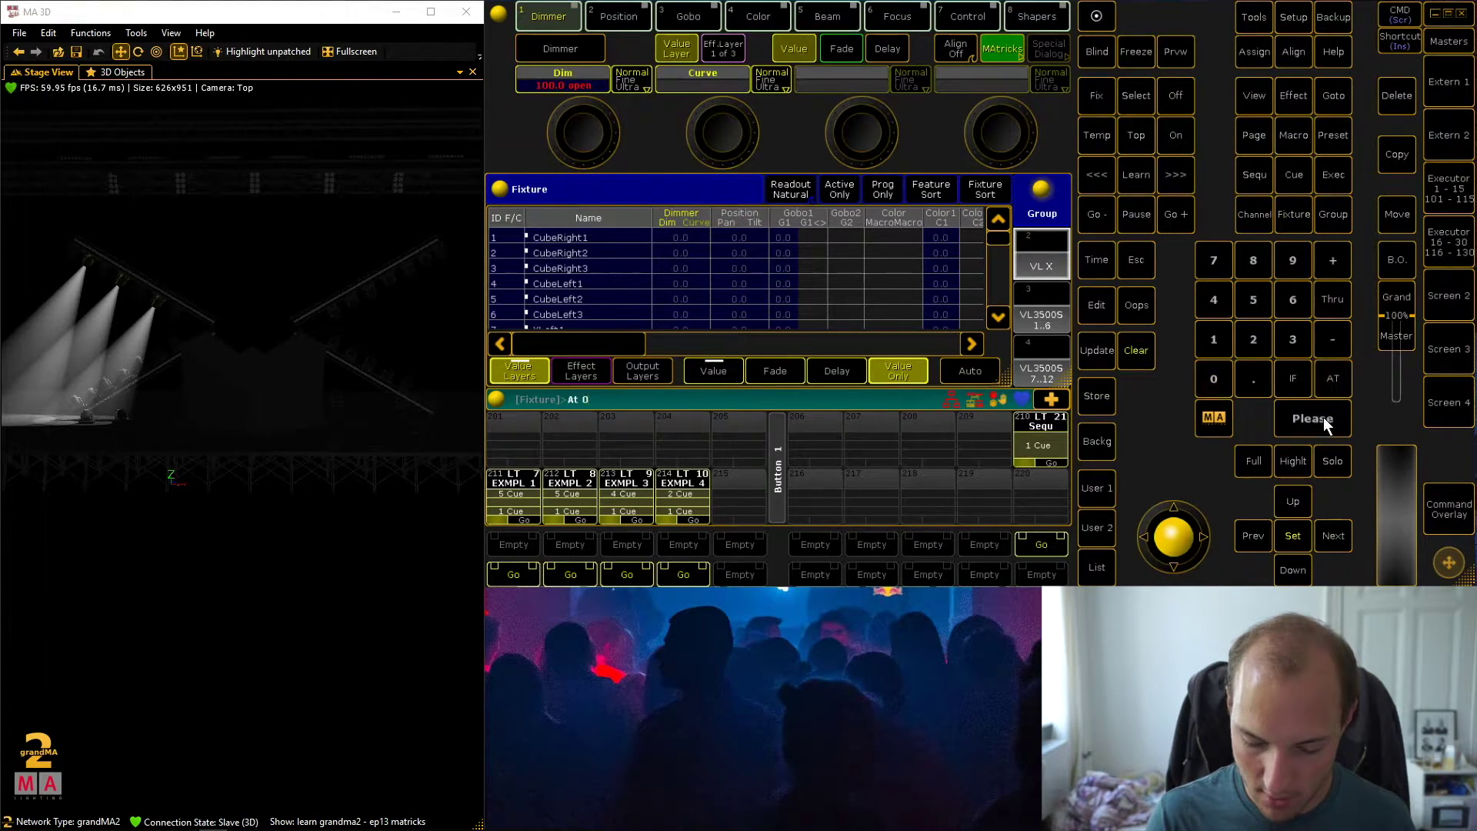
{"action": "left_click", "coordinate": [1319, 418]}
{"action": "left_click", "coordinate": [1330, 377]}
{"action": "left_click", "coordinate": [1331, 377]}
{"action": "left_click", "coordinate": [1093, 395]}
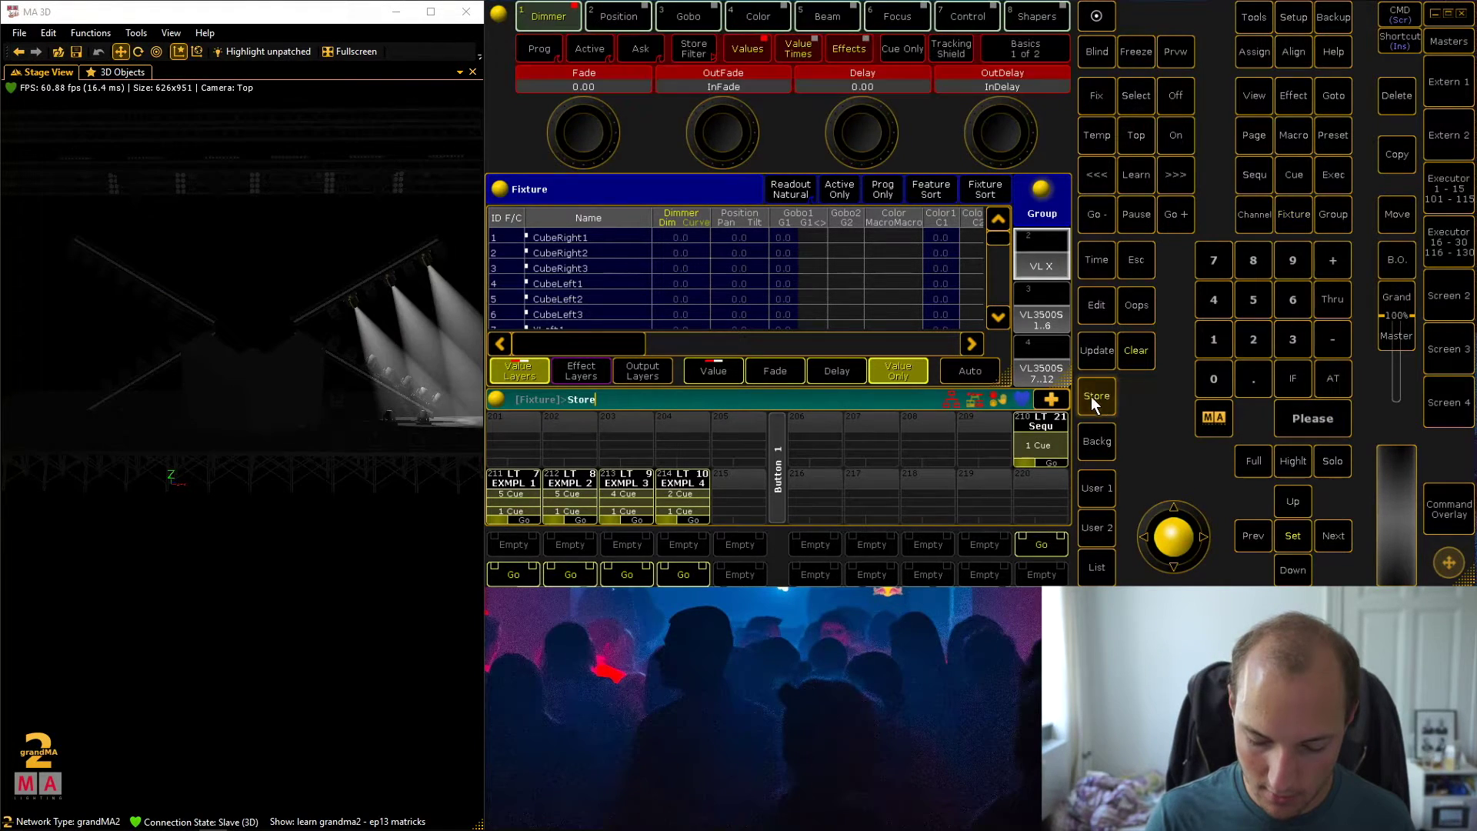
{"action": "left_click", "coordinate": [1042, 435]}
{"action": "left_click", "coordinate": [947, 375]}
Set the second block to 0, bring the third block to full and store it as a third cue on executor 210
{"action": "left_click", "coordinate": [1331, 377]}
{"action": "left_click", "coordinate": [1213, 378]}
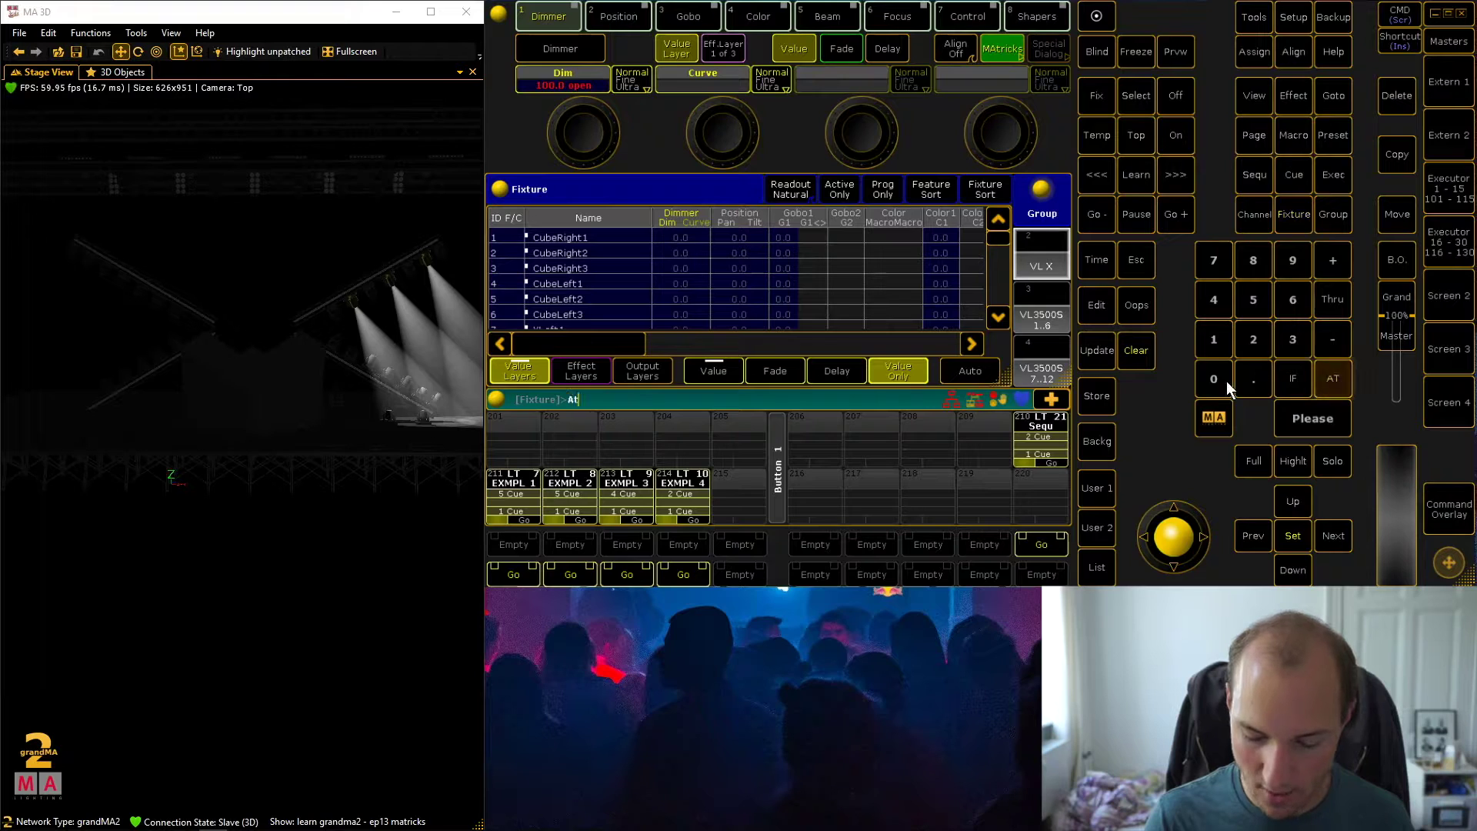
{"action": "left_click", "coordinate": [1328, 418]}
{"action": "left_click", "coordinate": [1335, 377]}
{"action": "left_click", "coordinate": [1335, 377]}
{"action": "left_click", "coordinate": [1096, 396]}
{"action": "left_click", "coordinate": [1042, 432]}
Set the third block to 0, bring the fourth block to full and store it as a fourth cue on executor 210
{"action": "type", "text": "at 0"}
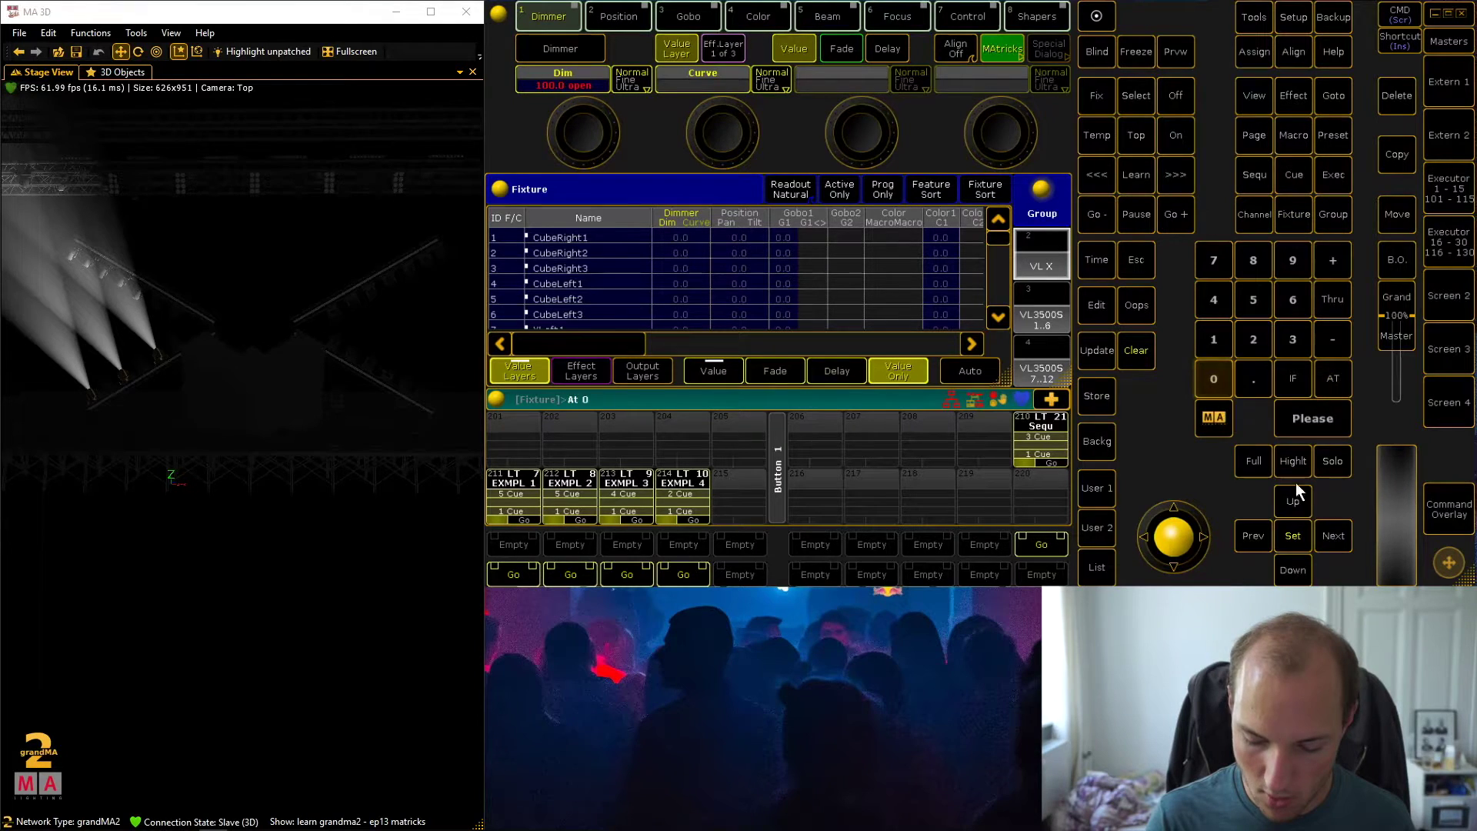
{"action": "left_click", "coordinate": [1319, 421]}
{"action": "double_click", "coordinate": [1335, 380]}
{"action": "left_click", "coordinate": [1096, 396]}
{"action": "left_click", "coordinate": [1042, 432]}
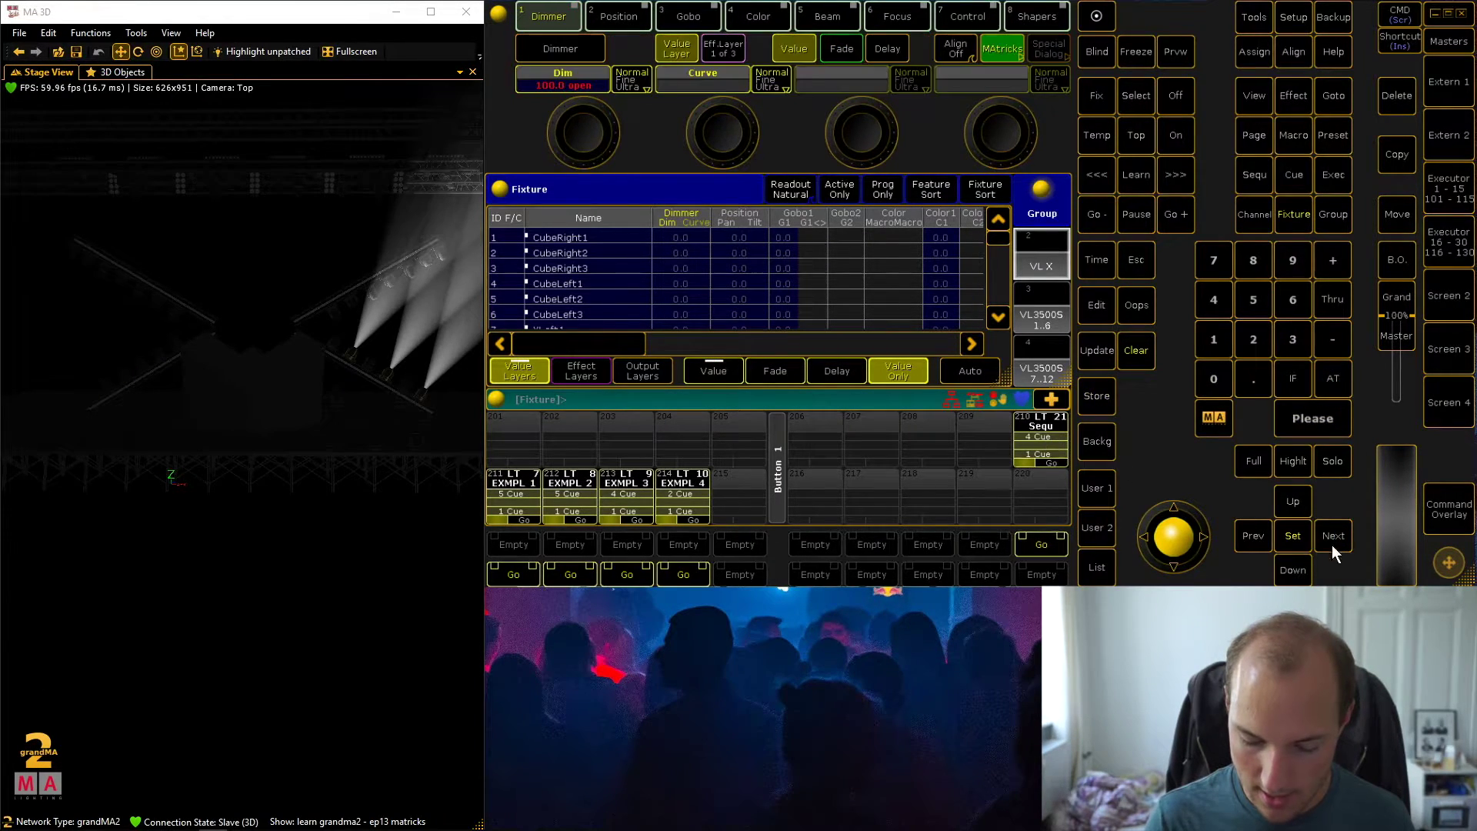
Clear the programmer, play back the block cues on executor 210 and switch the executor off
{"action": "left_click", "coordinate": [1126, 350]}
{"action": "left_click", "coordinate": [1054, 463]}
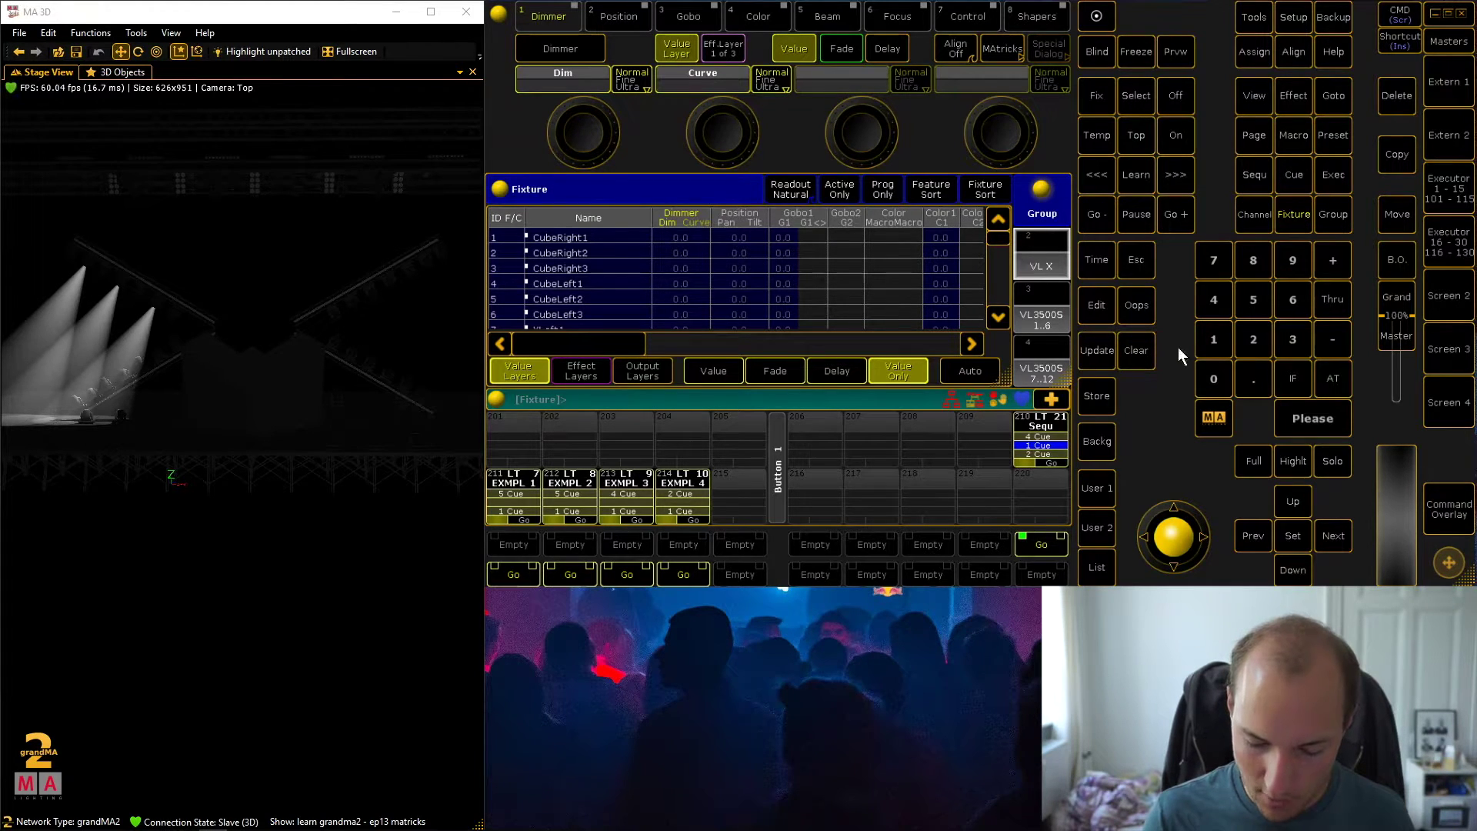
{"action": "left_click", "coordinate": [1172, 90]}
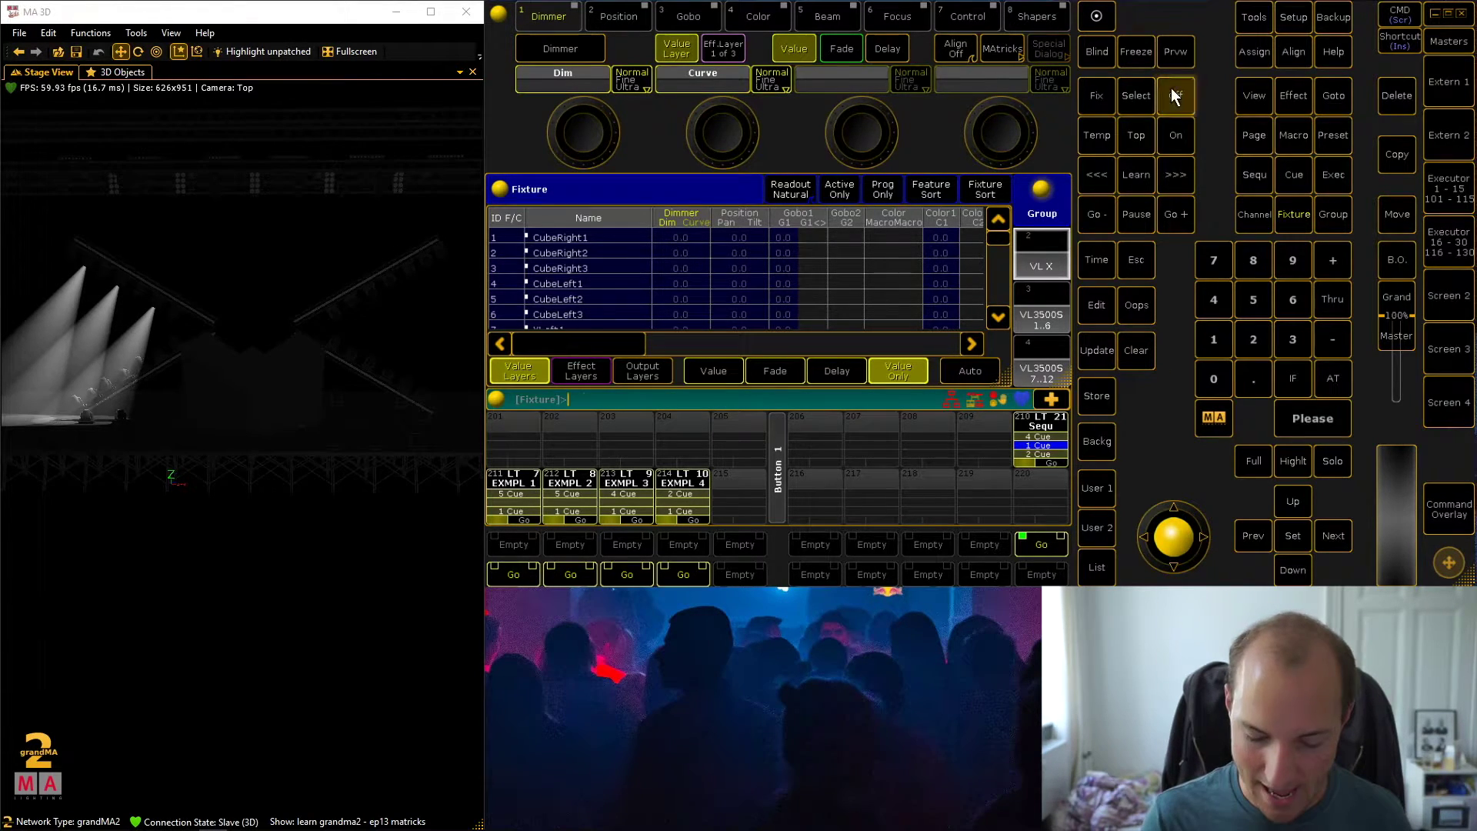
{"action": "left_click", "coordinate": [1033, 453]}
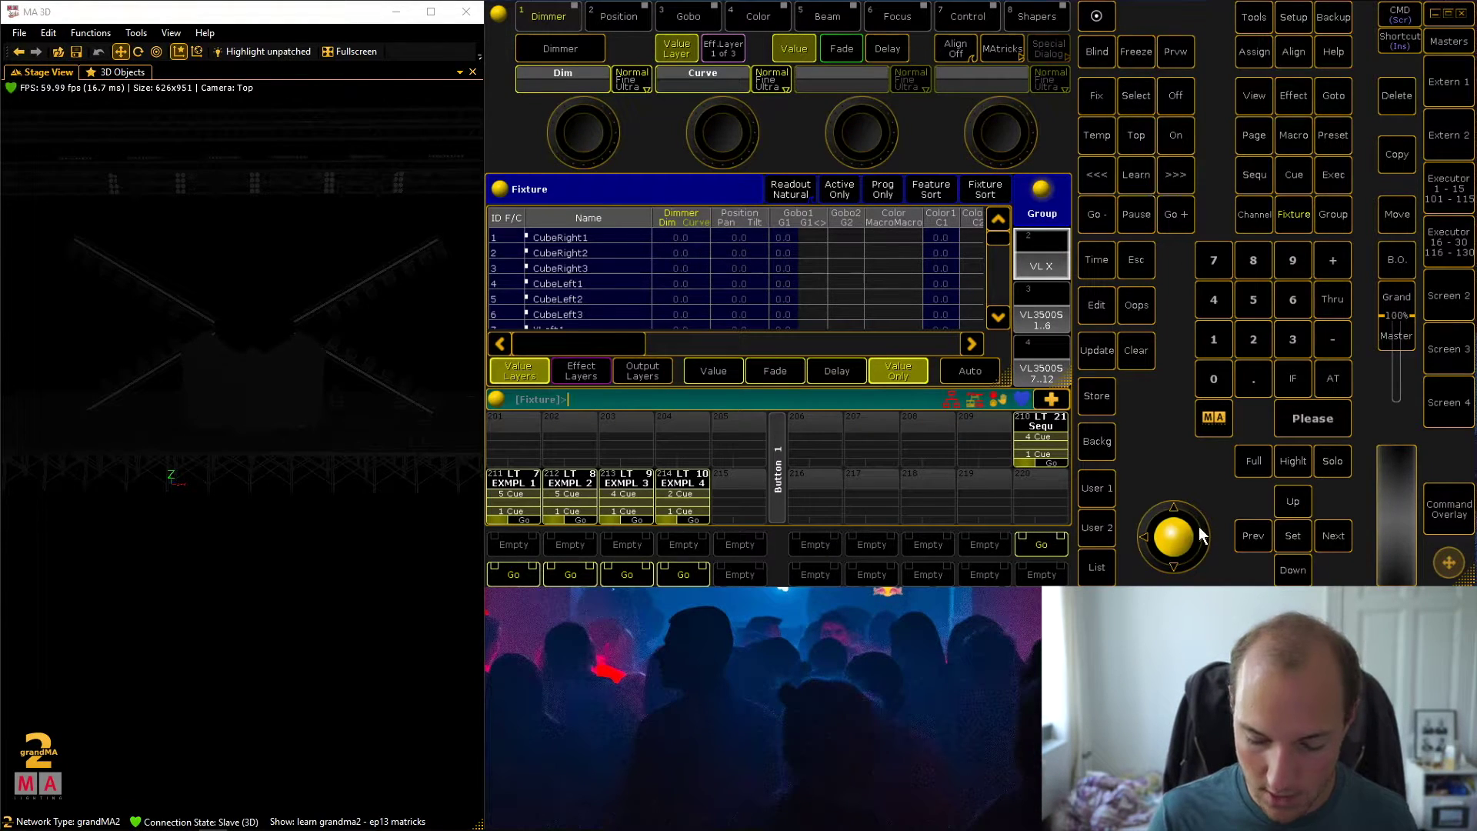
Select the VL X group, open the MAtricks settings and highlight its first fixture with Single X 1
{"action": "left_click", "coordinate": [1044, 248]}
{"action": "left_click", "coordinate": [1009, 47]}
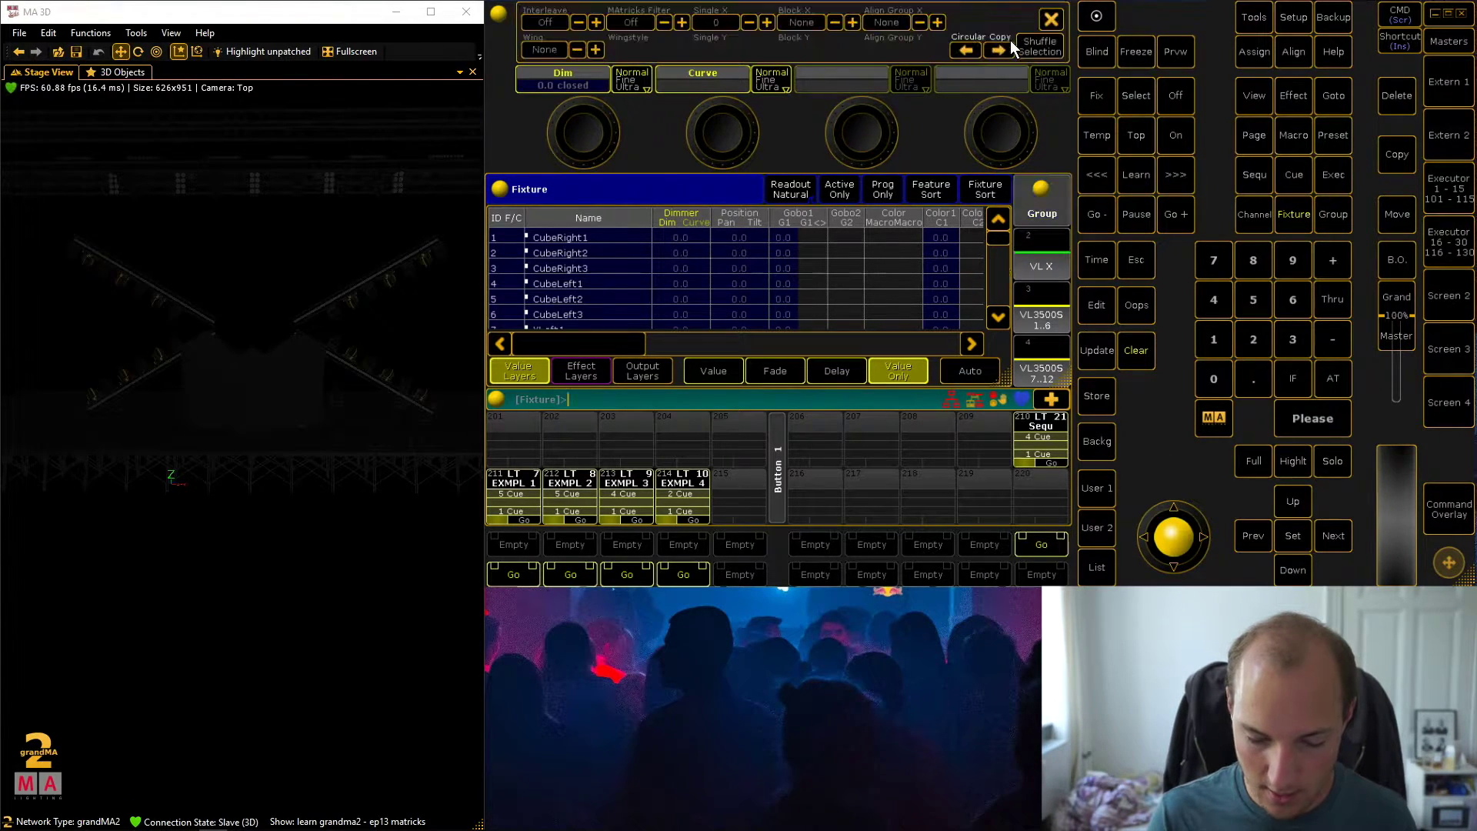
{"action": "left_click", "coordinate": [1339, 536]}
{"action": "left_click", "coordinate": [1291, 460]}
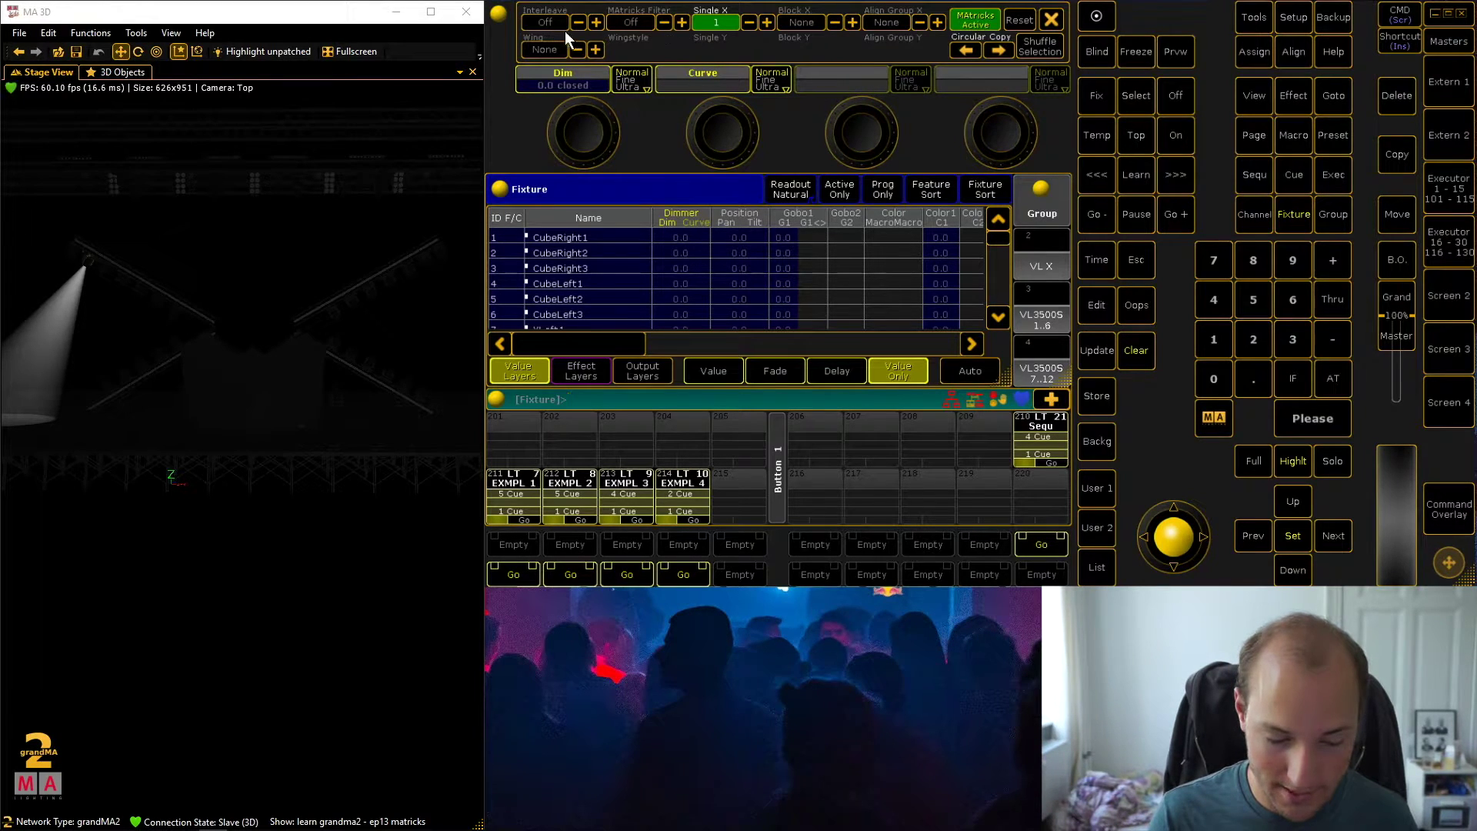
Set the MAtricks Interleave to 2 and step to Single X 1, raise Interleave to 4 and return it to 2
{"action": "left_click", "coordinate": [595, 21]}
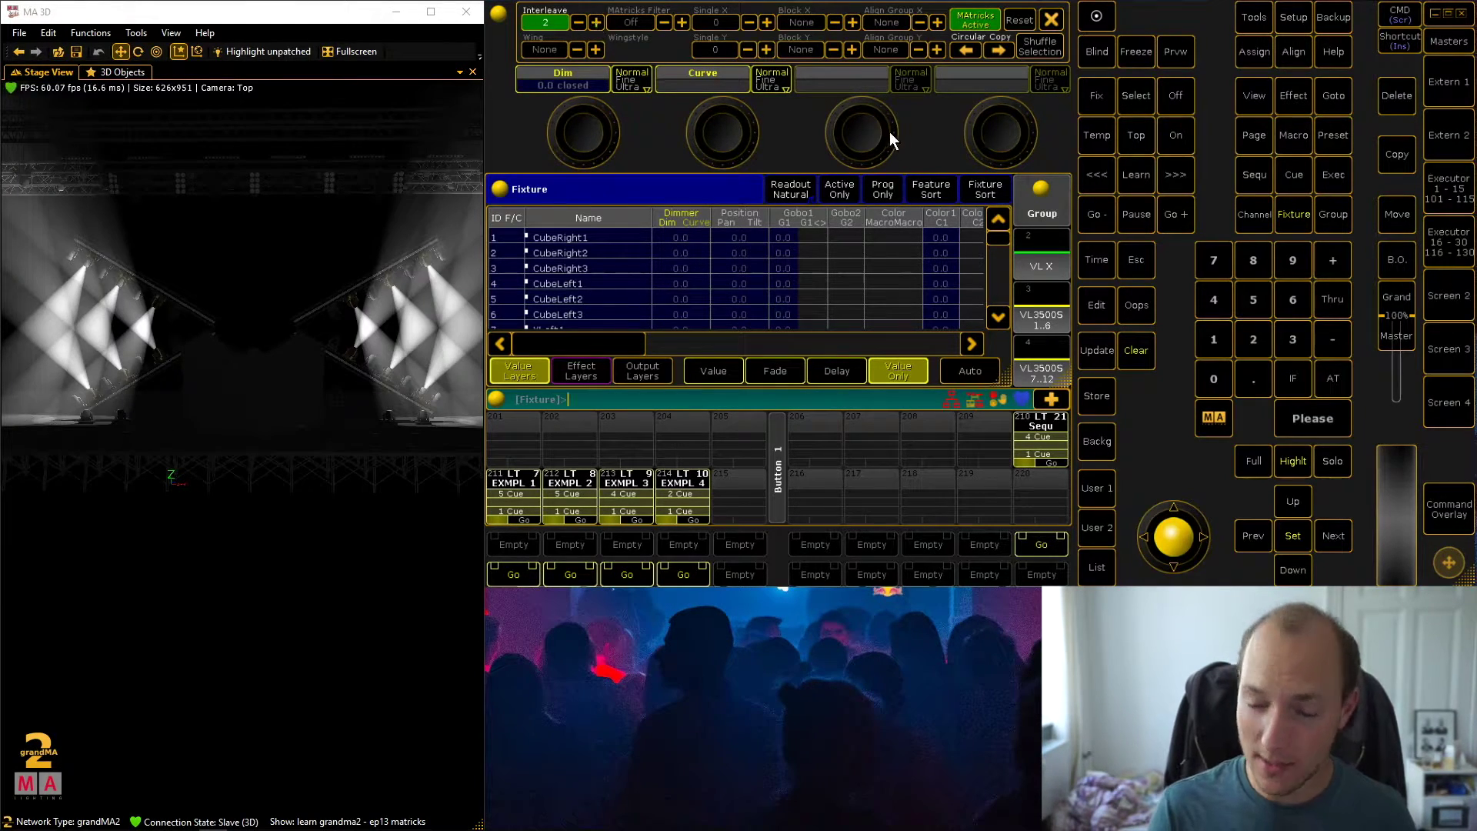
{"action": "left_click", "coordinate": [1340, 536]}
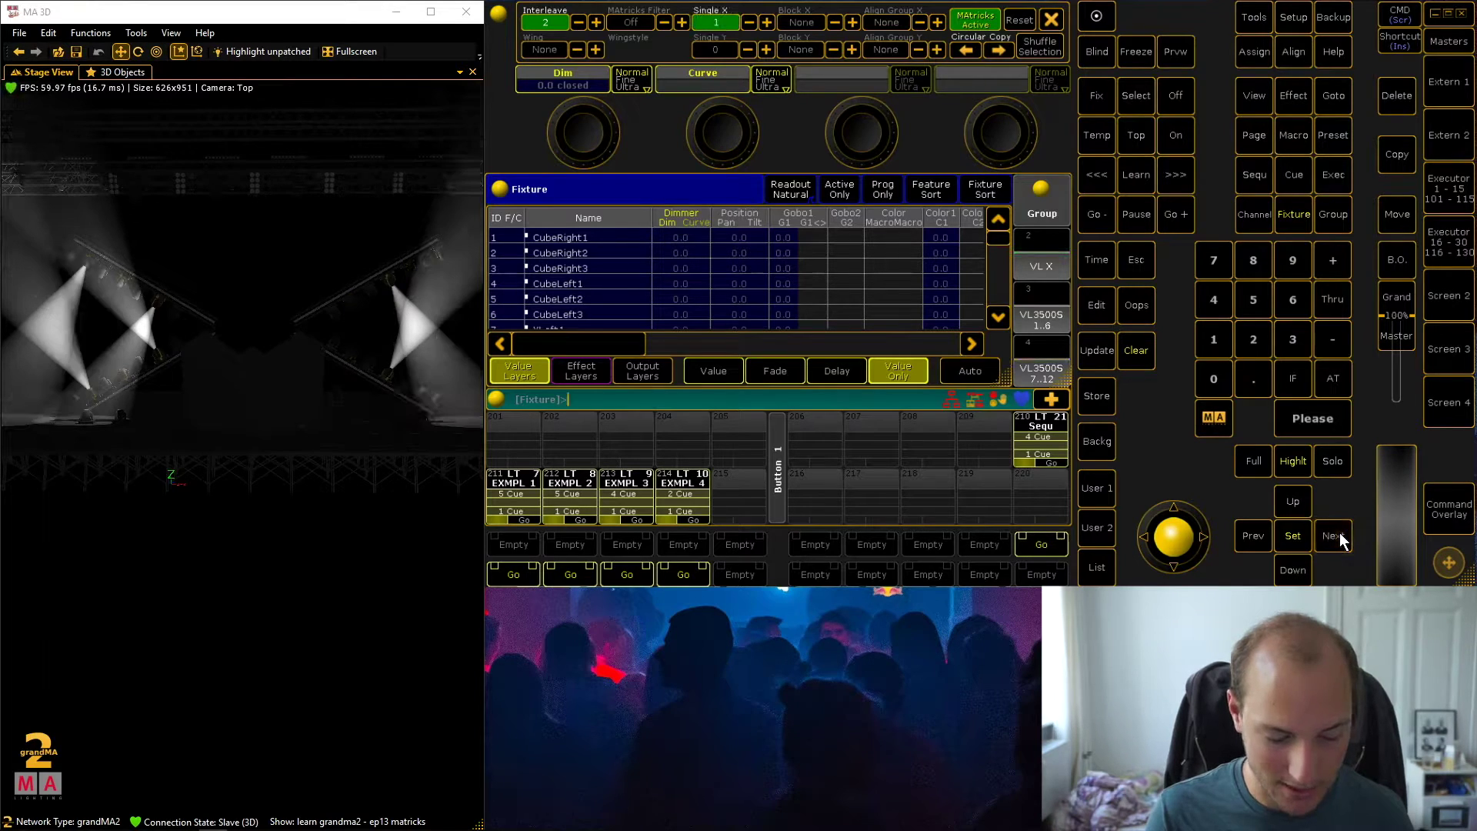
{"action": "left_click", "coordinate": [596, 21]}
{"action": "left_click", "coordinate": [596, 22]}
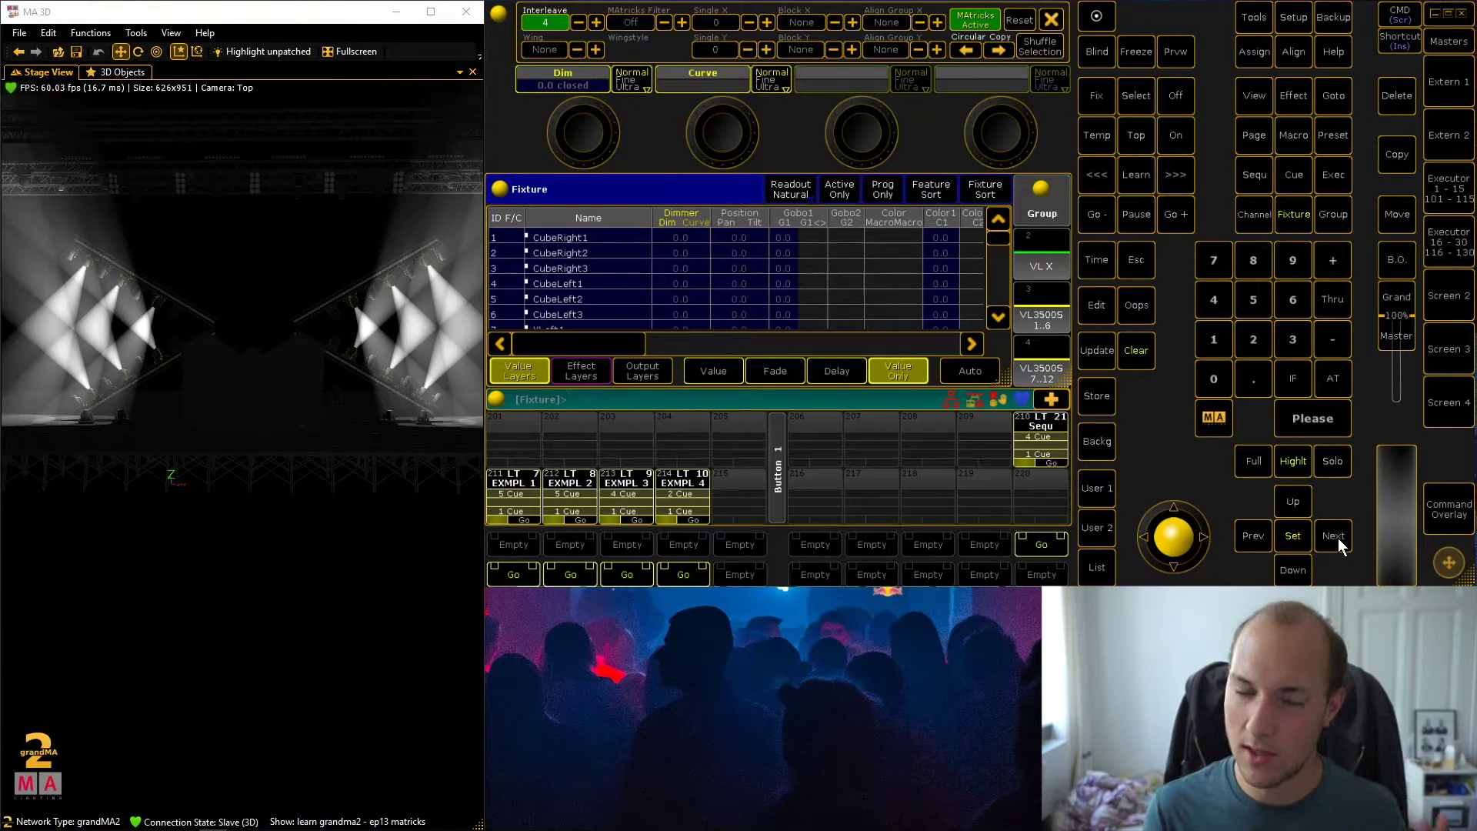
{"action": "left_click", "coordinate": [577, 21]}
{"action": "left_click", "coordinate": [578, 21]}
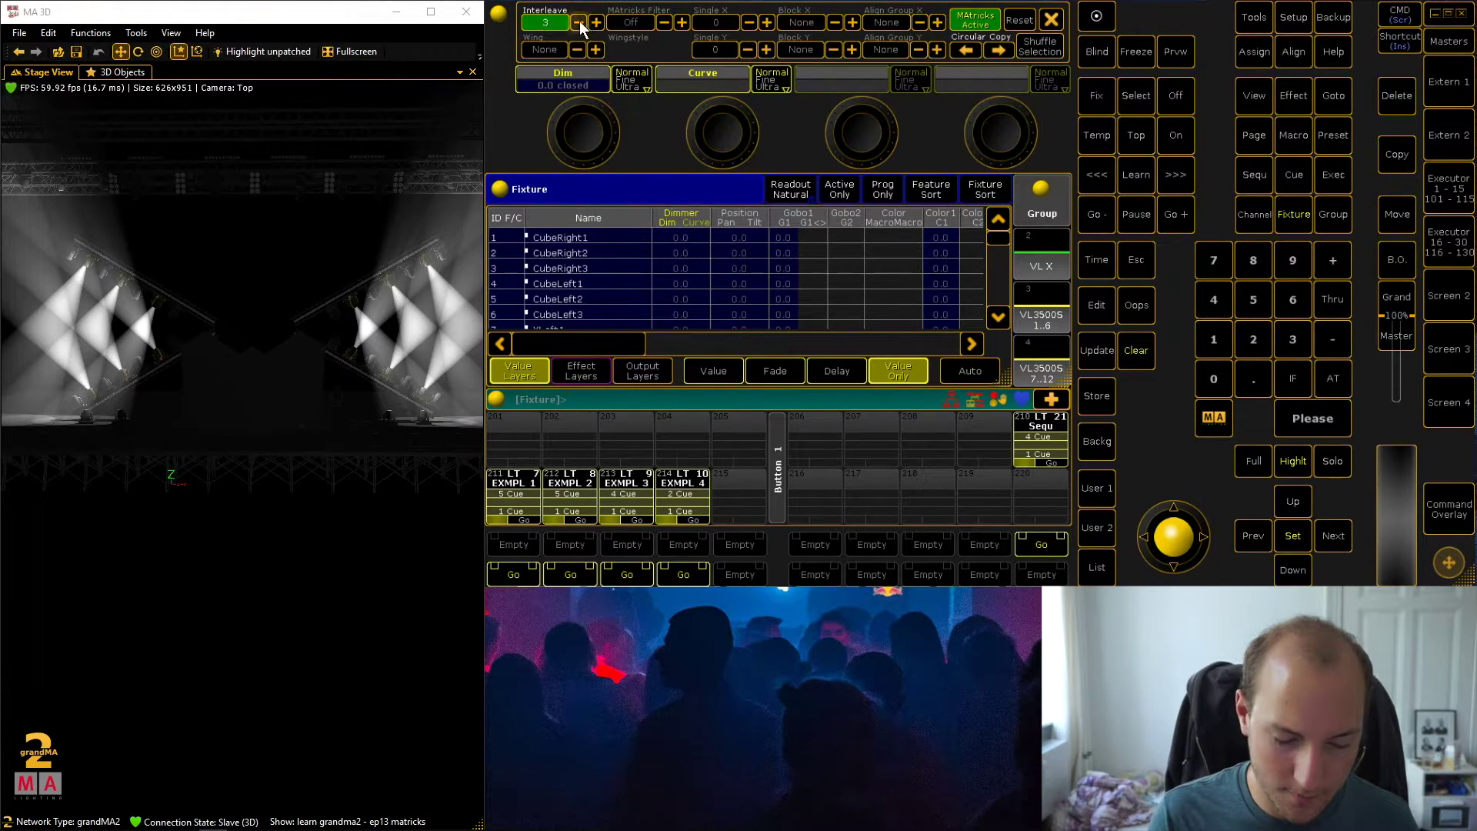
Step forward through the interleaved selections to compare the alternating highlighted fixtures, ending on Single X 2
{"action": "left_click", "coordinate": [1333, 536]}
{"action": "left_click", "coordinate": [1332, 536]}
{"action": "left_click", "coordinate": [1333, 536]}
{"action": "left_click", "coordinate": [1333, 536]}
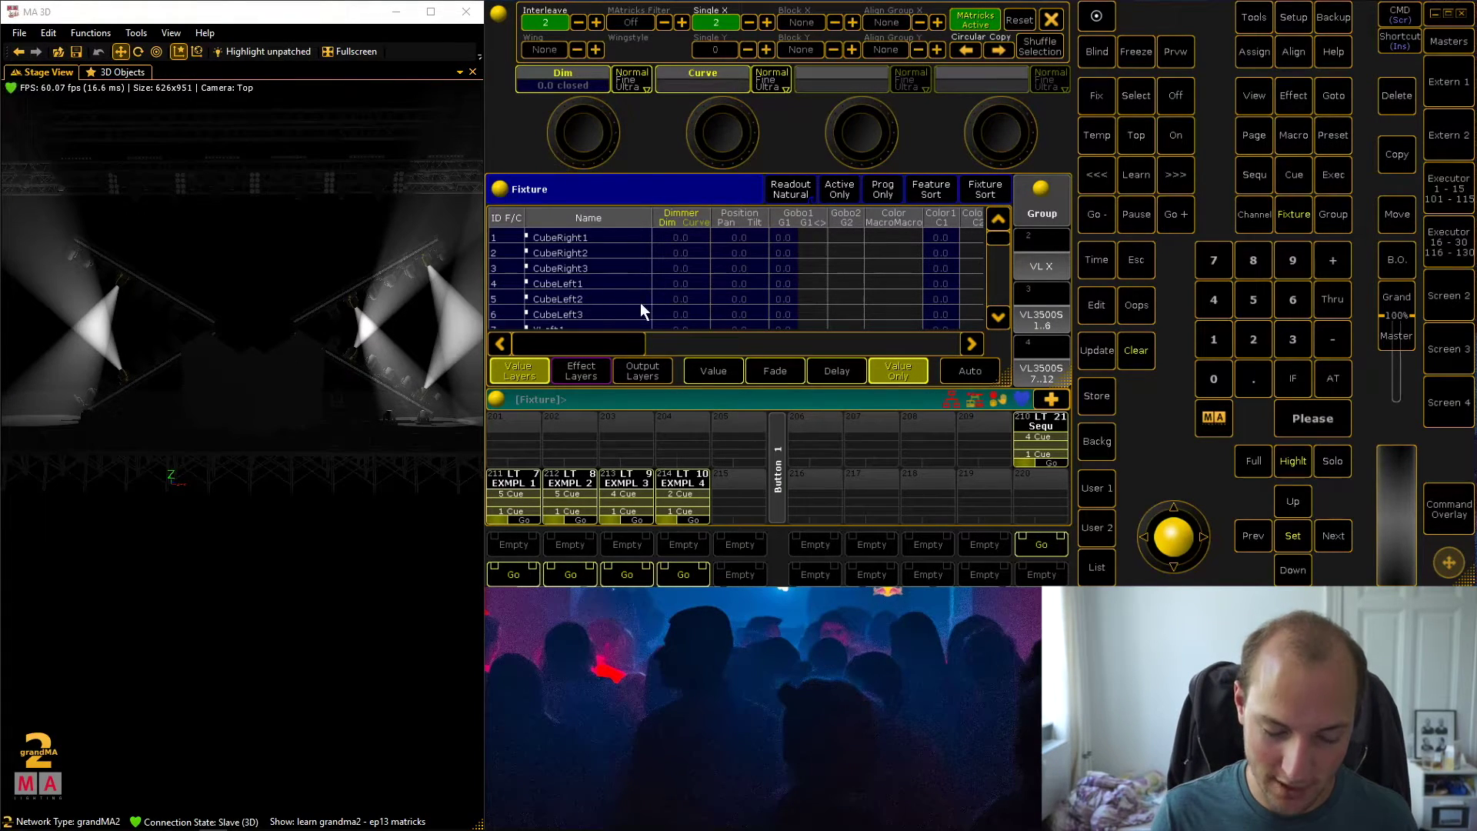
Limit the fixture sheet to active fixtures and step through the odd and even selections until Single X is 1
{"action": "left_click", "coordinate": [847, 193]}
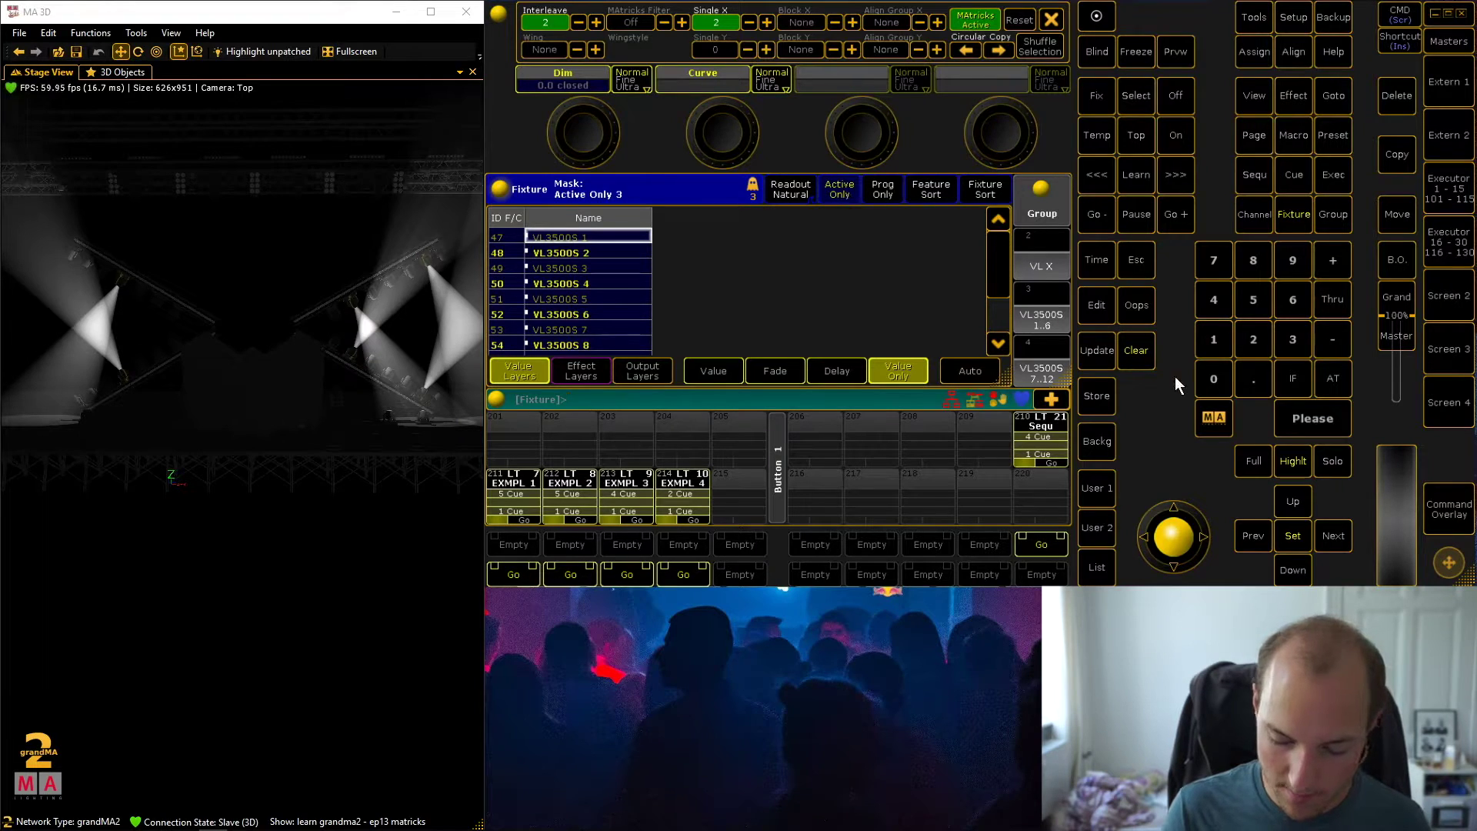
{"action": "left_click", "coordinate": [1335, 535]}
{"action": "left_click", "coordinate": [1334, 536]}
{"action": "left_click", "coordinate": [1334, 536]}
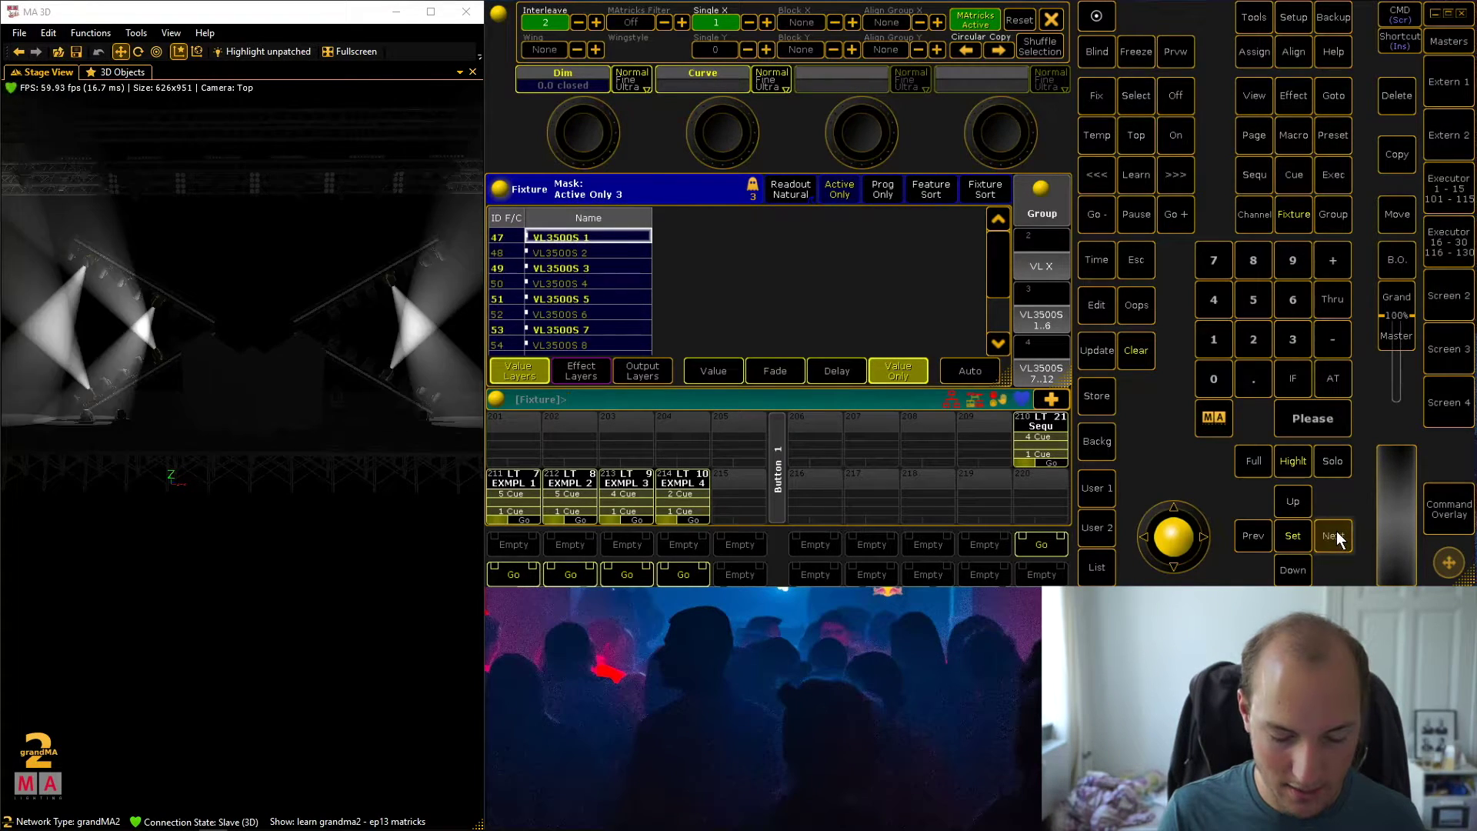
Cycle through the odd and even VL X selections with Interleave 2, ending on Single X 1
{"action": "left_click", "coordinate": [1335, 536]}
{"action": "left_click", "coordinate": [1334, 535]}
{"action": "left_click", "coordinate": [1335, 535]}
{"action": "left_click", "coordinate": [1334, 535]}
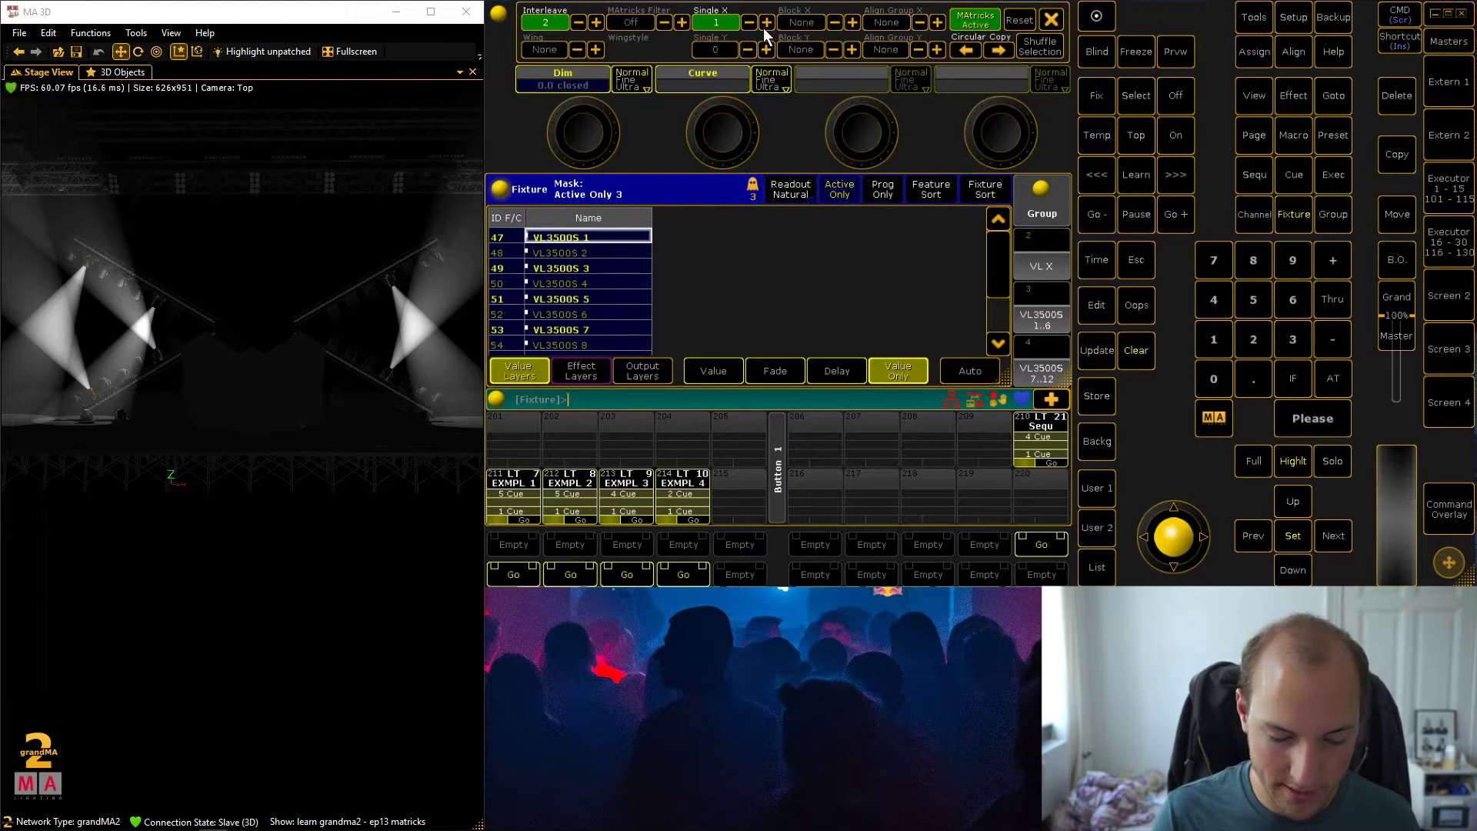
Set the MAtricks Interleave to 3 and step through one full round of every-third-fixture selections, back to Single X 1
{"action": "left_click", "coordinate": [597, 21]}
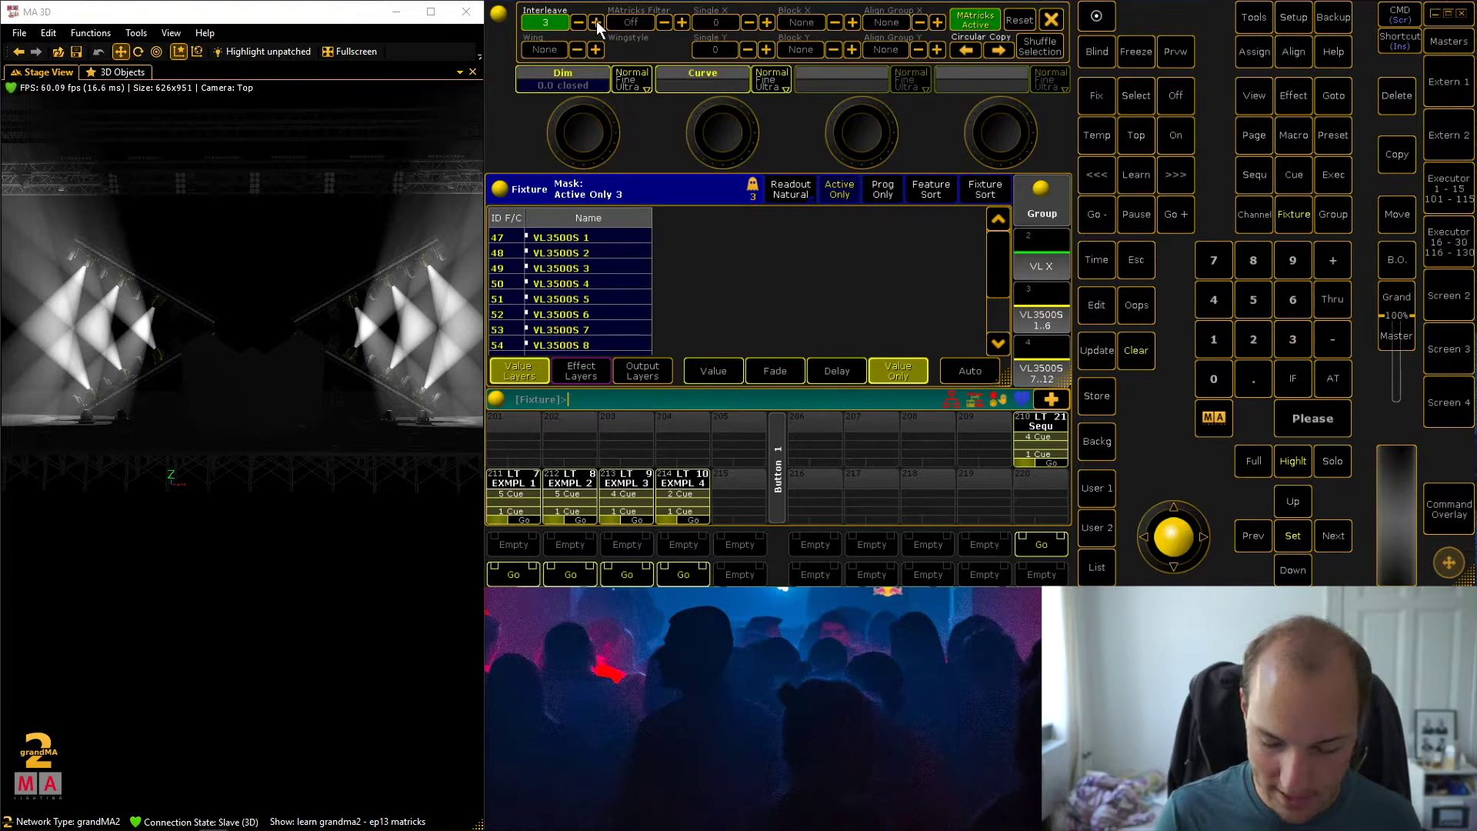
{"action": "left_click", "coordinate": [1334, 535]}
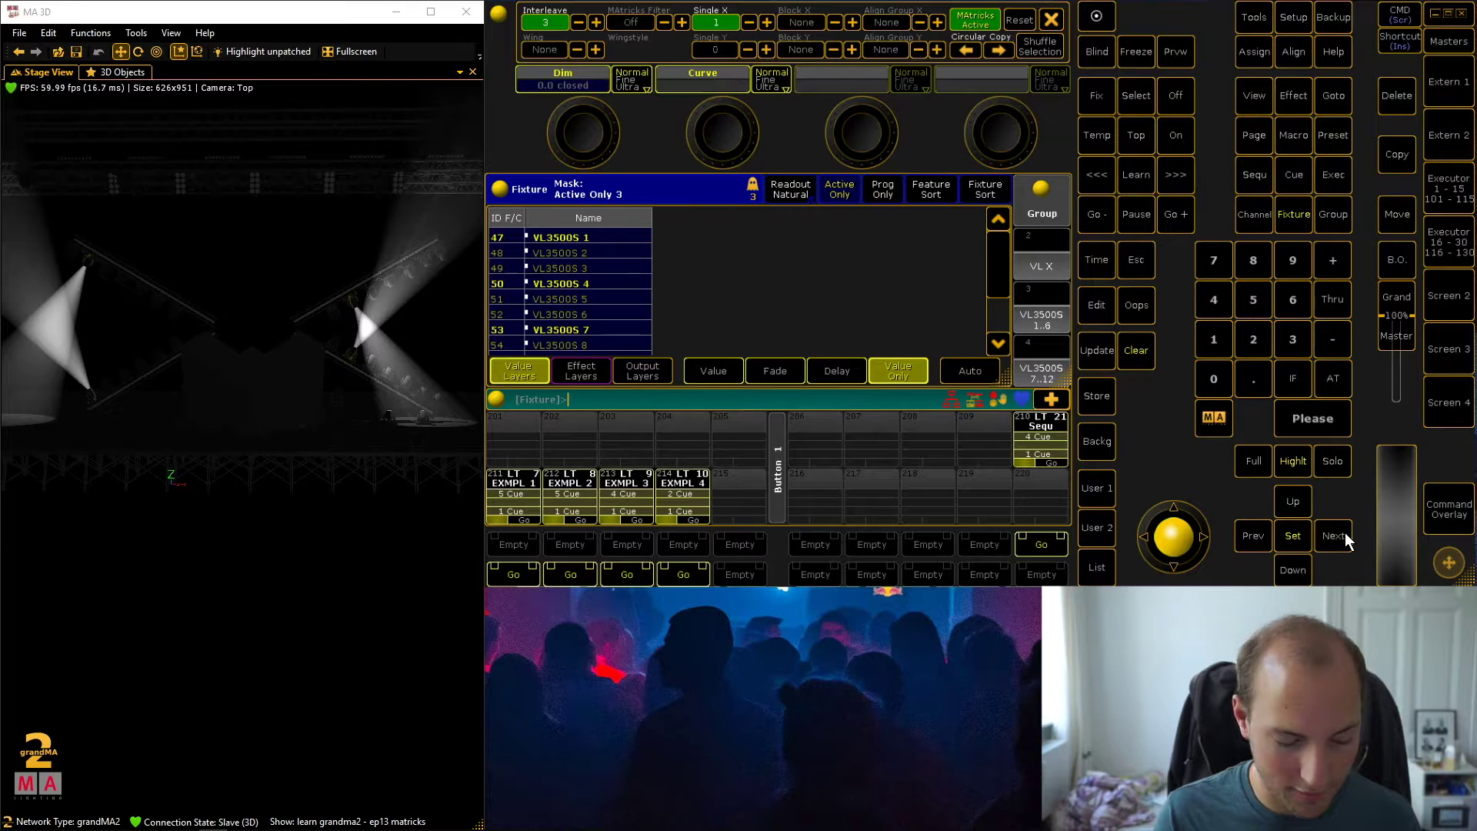
{"action": "left_click", "coordinate": [1335, 535]}
{"action": "left_click", "coordinate": [1335, 535]}
{"action": "left_click", "coordinate": [1335, 535]}
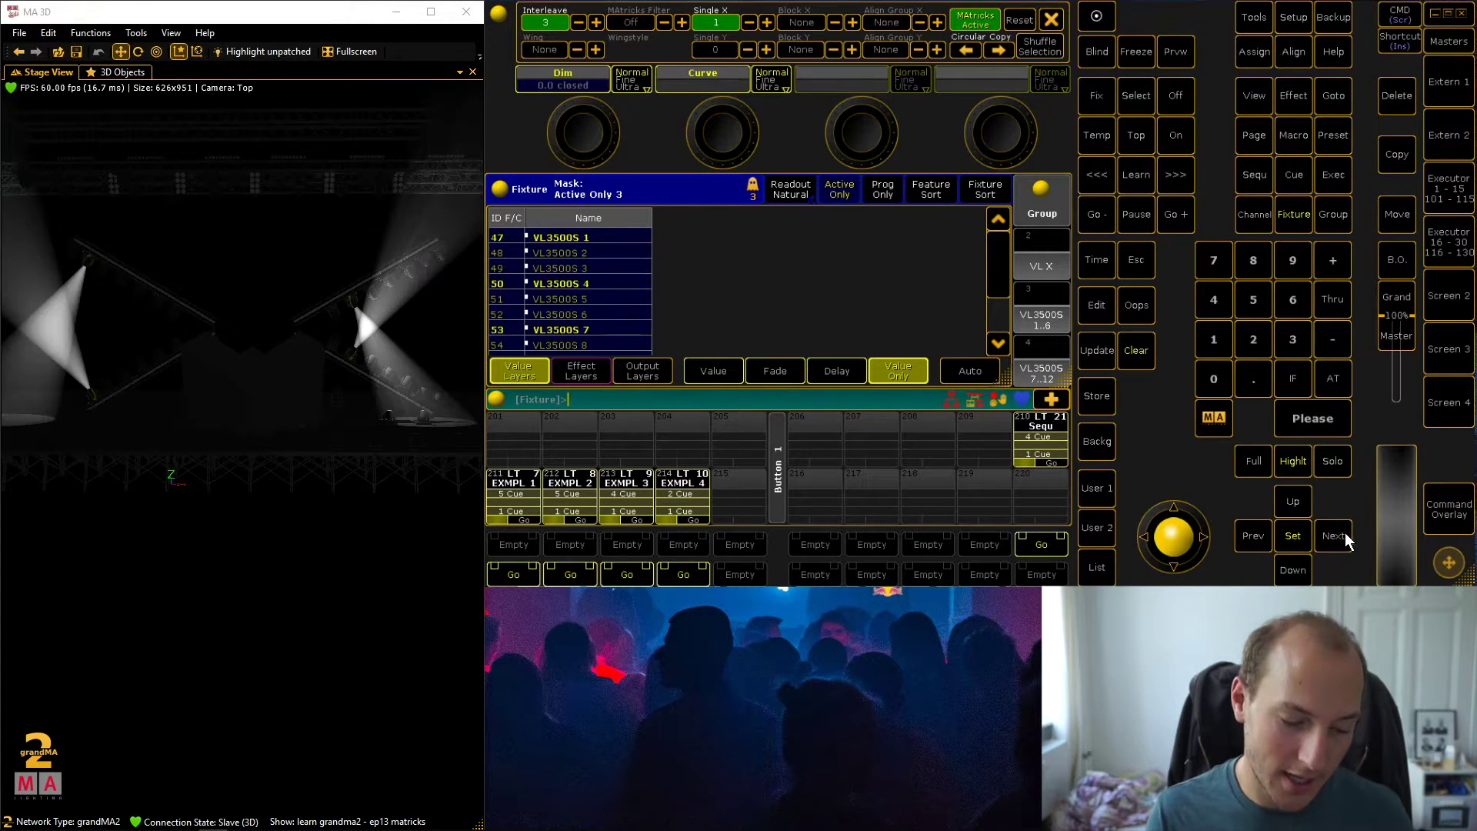
Keep stepping forward through the Interleave 3 selections to compare the highlighted fixtures, ending on Single X 2
{"action": "left_click", "coordinate": [1335, 536]}
{"action": "left_click", "coordinate": [1345, 533]}
{"action": "left_click", "coordinate": [1344, 534]}
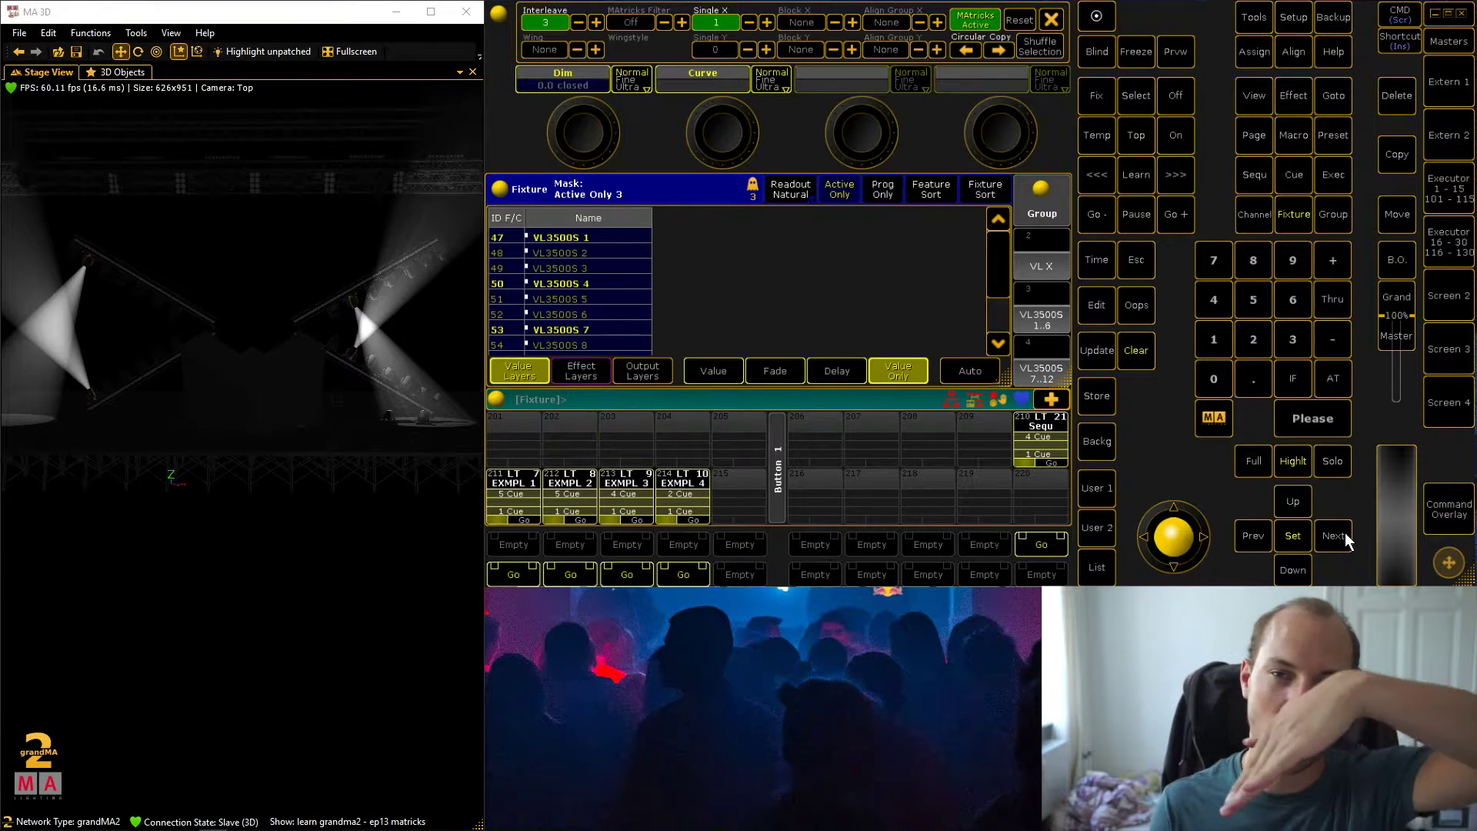
{"action": "left_click", "coordinate": [1344, 533]}
{"action": "left_click", "coordinate": [1344, 534]}
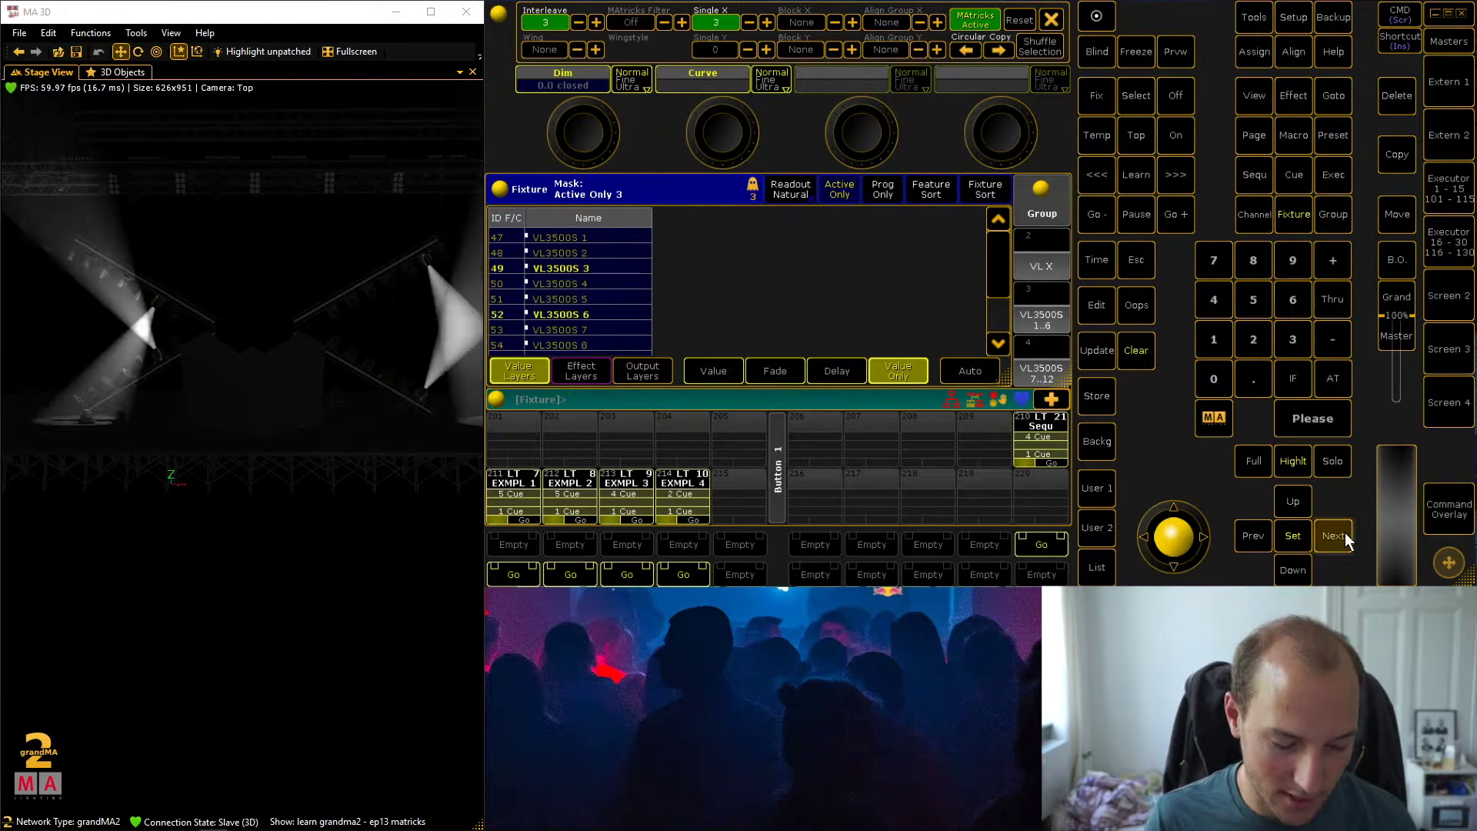
{"action": "left_click", "coordinate": [1344, 532]}
{"action": "left_click", "coordinate": [1345, 532]}
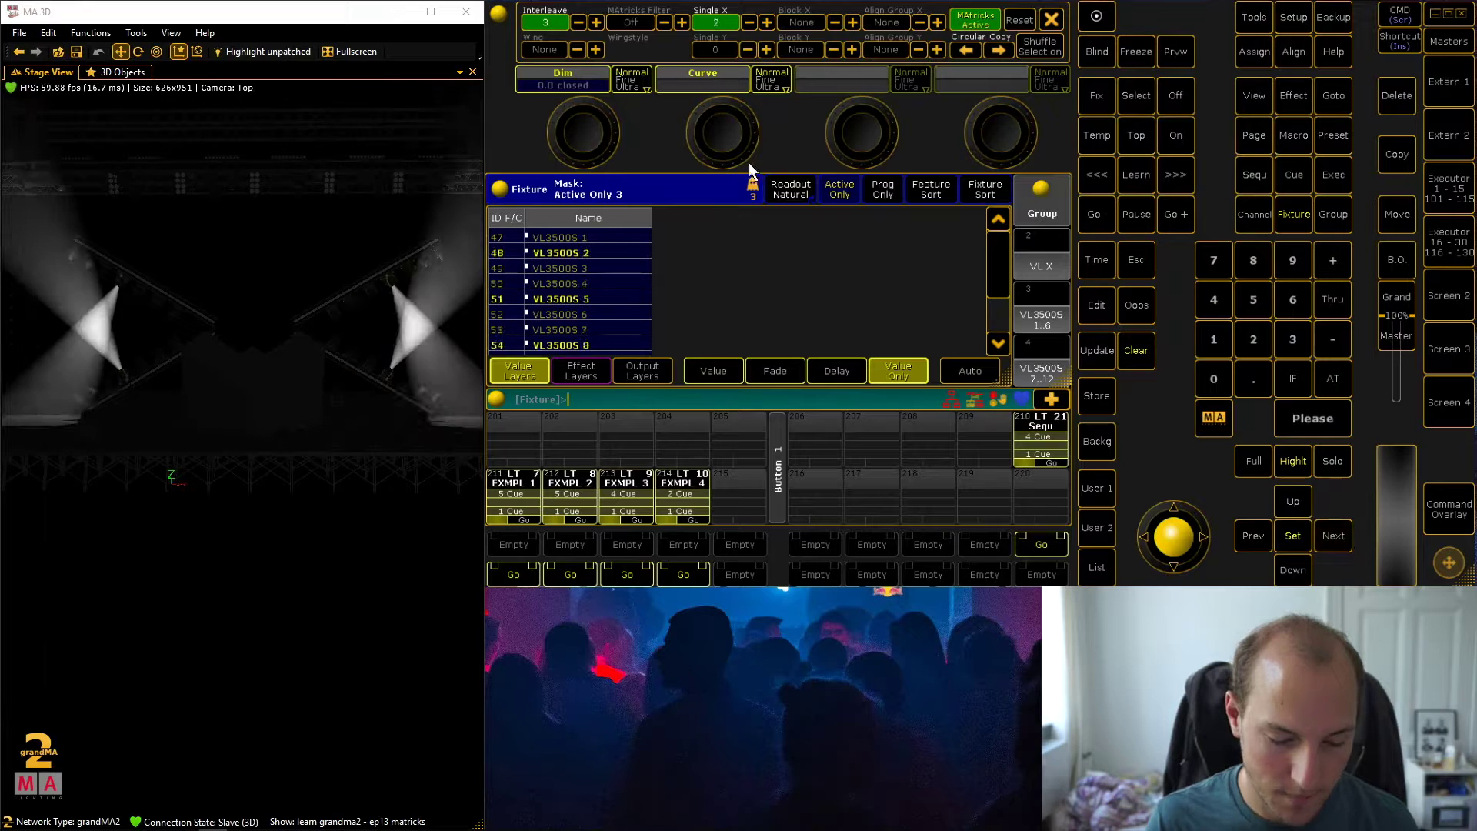
Set the MAtricks Interleave to 6 and step forward through the selections to Single X 5
{"action": "left_click", "coordinate": [595, 21]}
{"action": "left_click", "coordinate": [595, 21]}
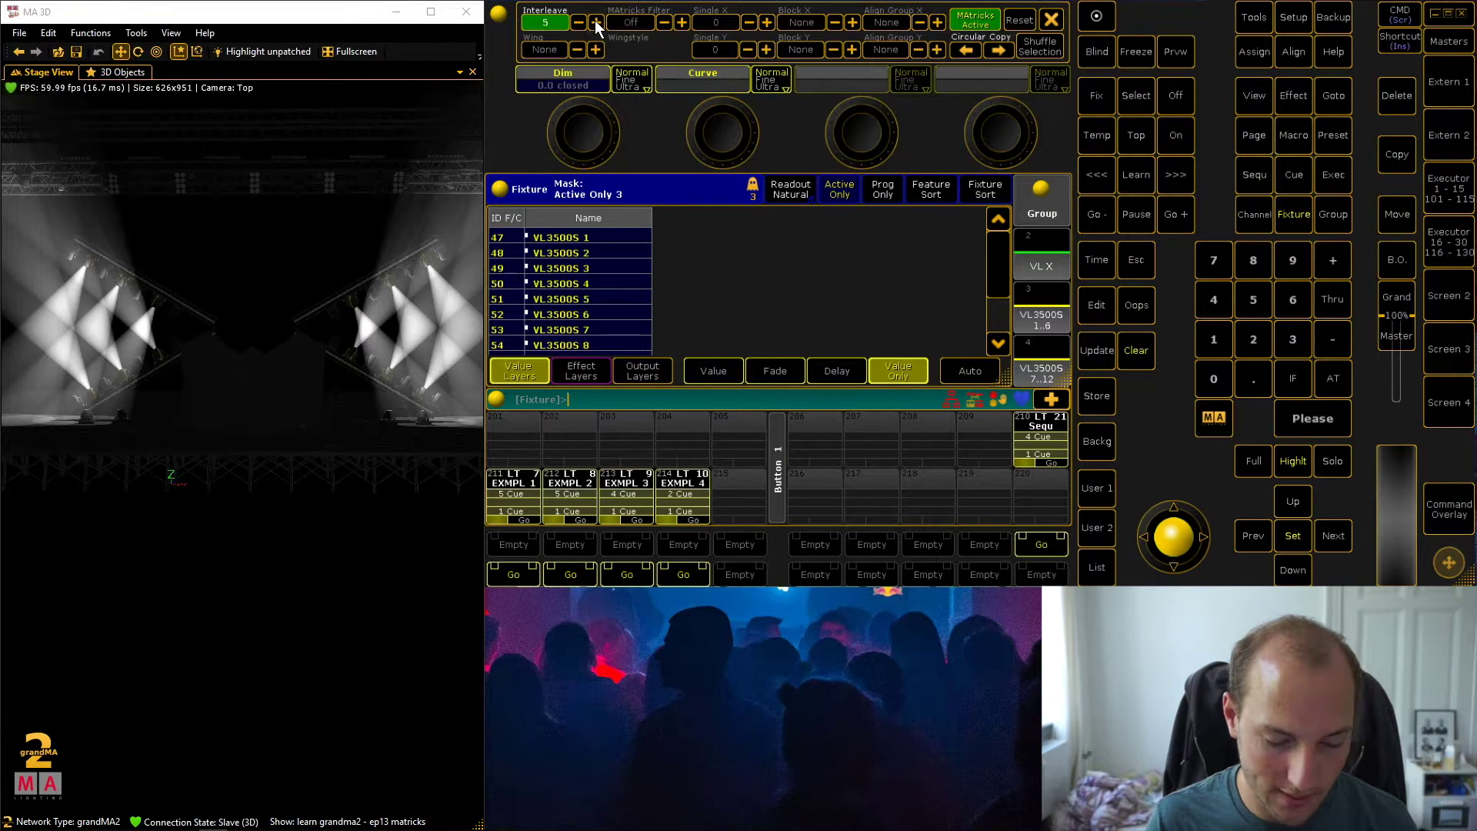
{"action": "left_click", "coordinate": [595, 21]}
{"action": "left_click", "coordinate": [1341, 533]}
{"action": "left_click", "coordinate": [1341, 533]}
{"action": "left_click", "coordinate": [1341, 534]}
{"action": "left_click", "coordinate": [1341, 533]}
{"action": "left_click", "coordinate": [1341, 533]}
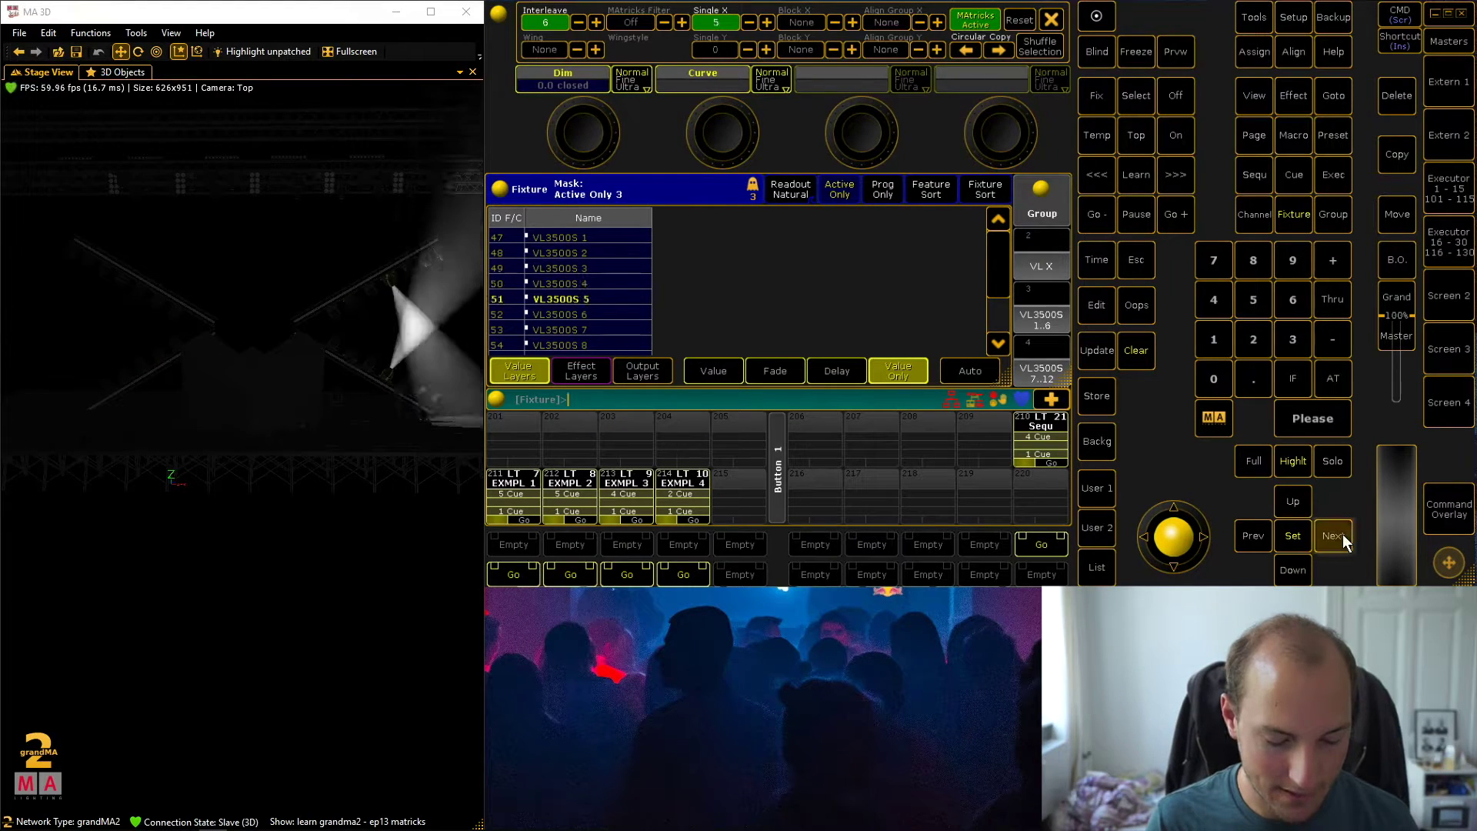
Continue stepping forward through the Interleave 6 selections until Single X is back at 1
{"action": "left_click", "coordinate": [1341, 533]}
{"action": "left_click", "coordinate": [1342, 534]}
{"action": "left_click", "coordinate": [1342, 533]}
{"action": "left_click", "coordinate": [1341, 534]}
{"action": "left_click", "coordinate": [1342, 534]}
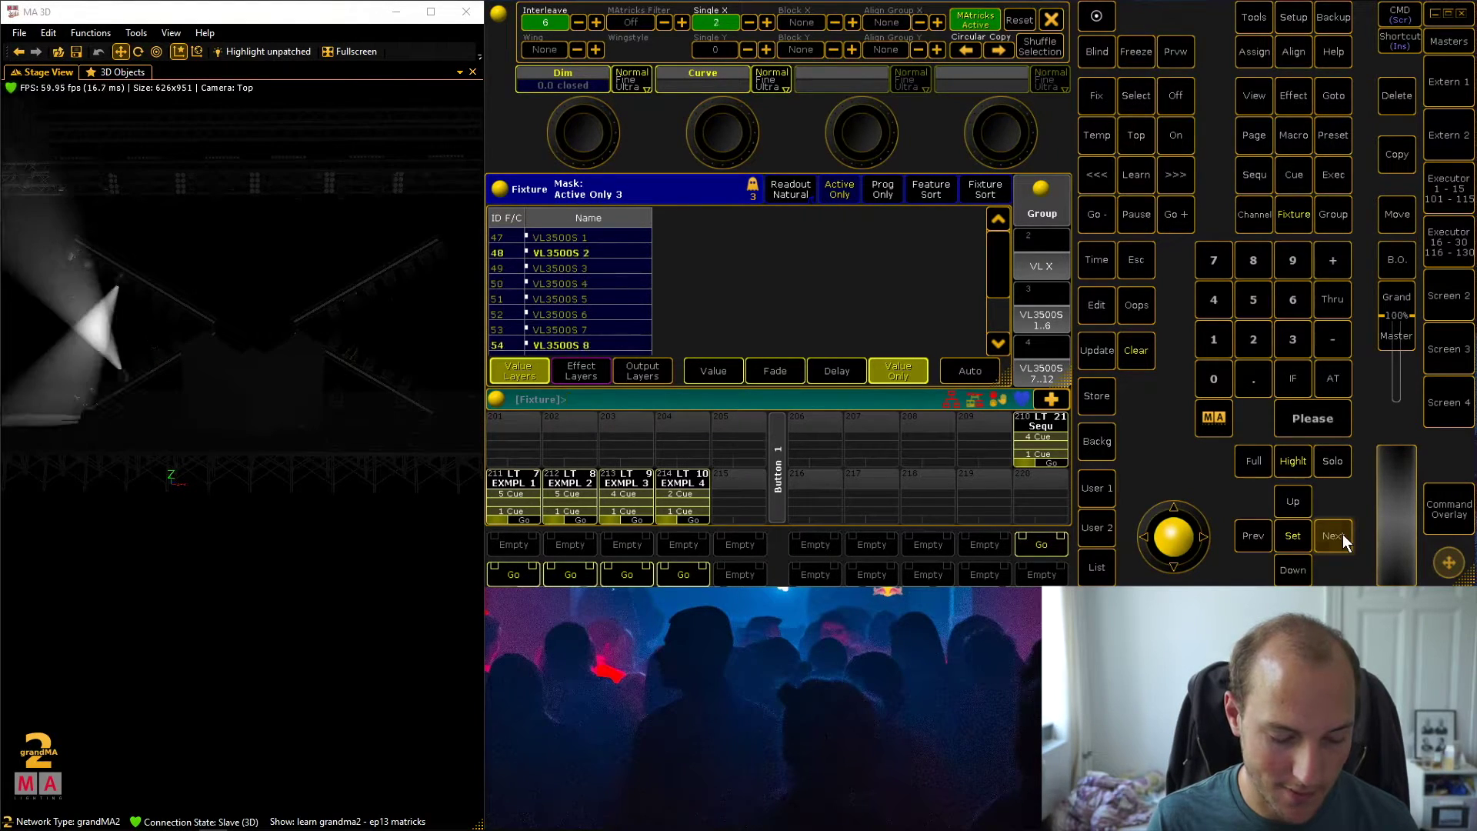
{"action": "left_click", "coordinate": [1341, 533]}
{"action": "left_click", "coordinate": [1342, 533]}
{"action": "left_click", "coordinate": [1342, 534]}
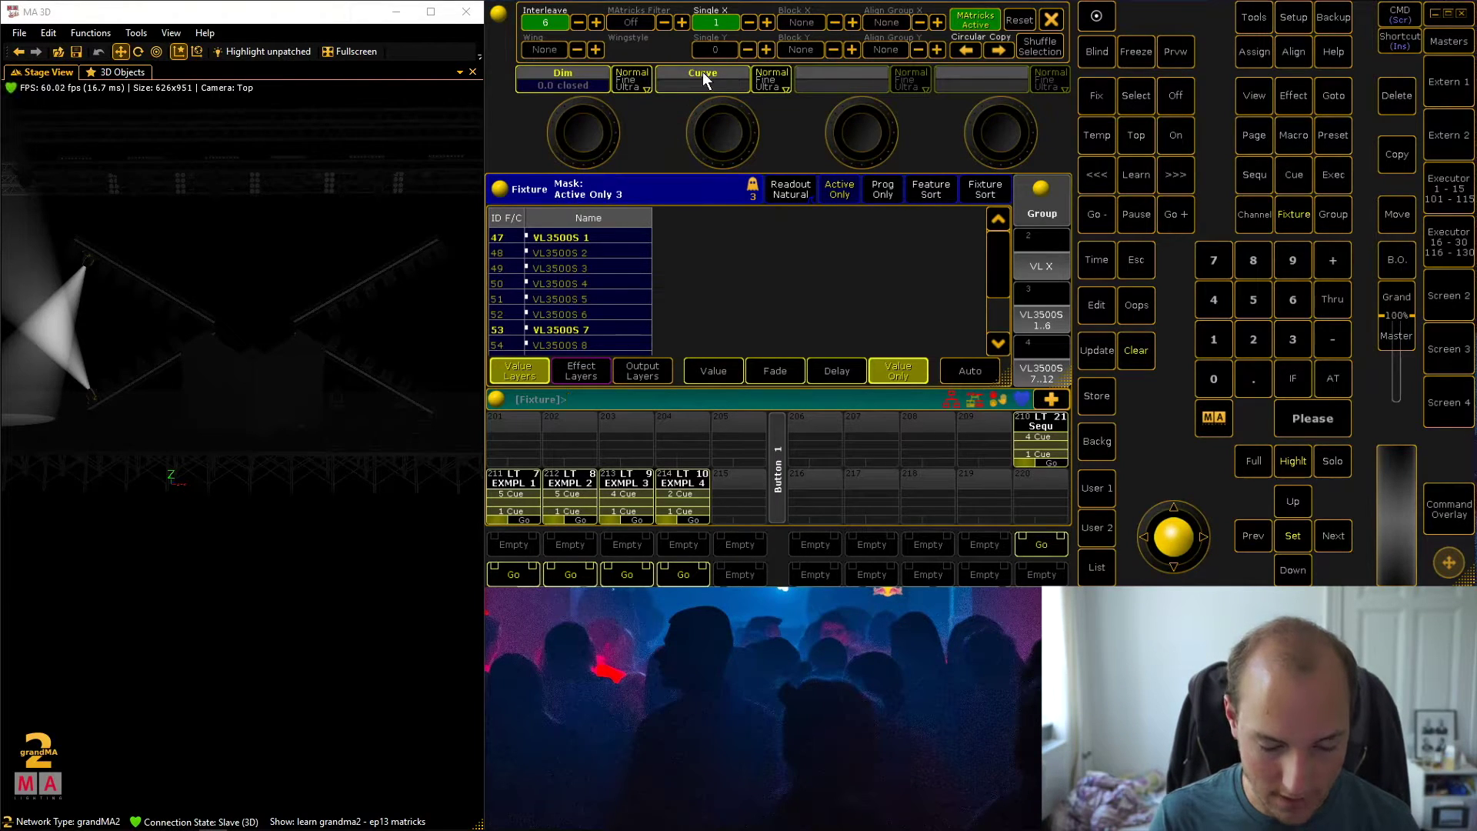
Add Block X 2 to the Interleave of 6, step through the paired selections and go back to Single X 3
{"action": "left_click", "coordinate": [850, 22]}
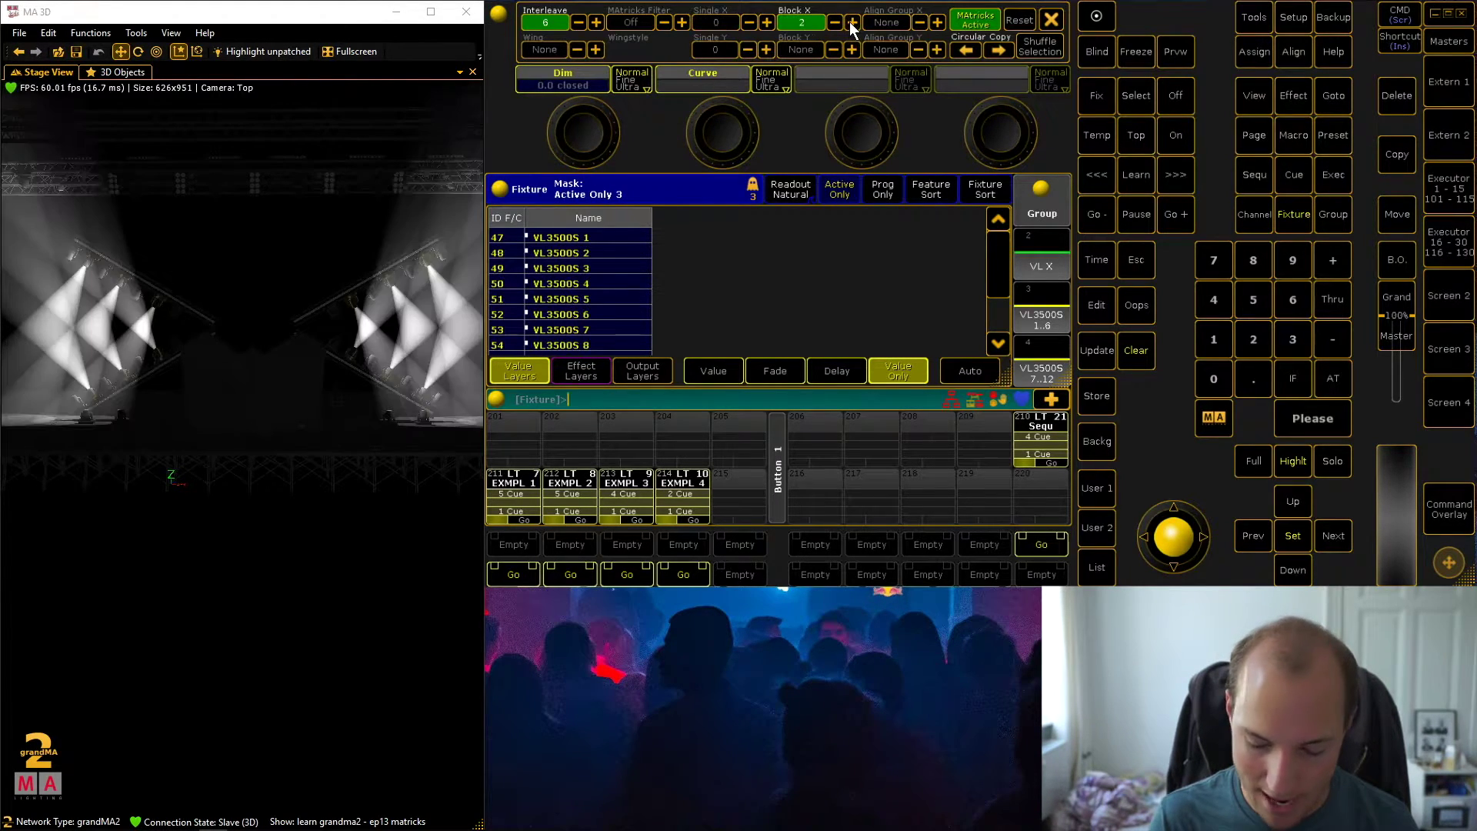
{"action": "left_click", "coordinate": [1337, 536]}
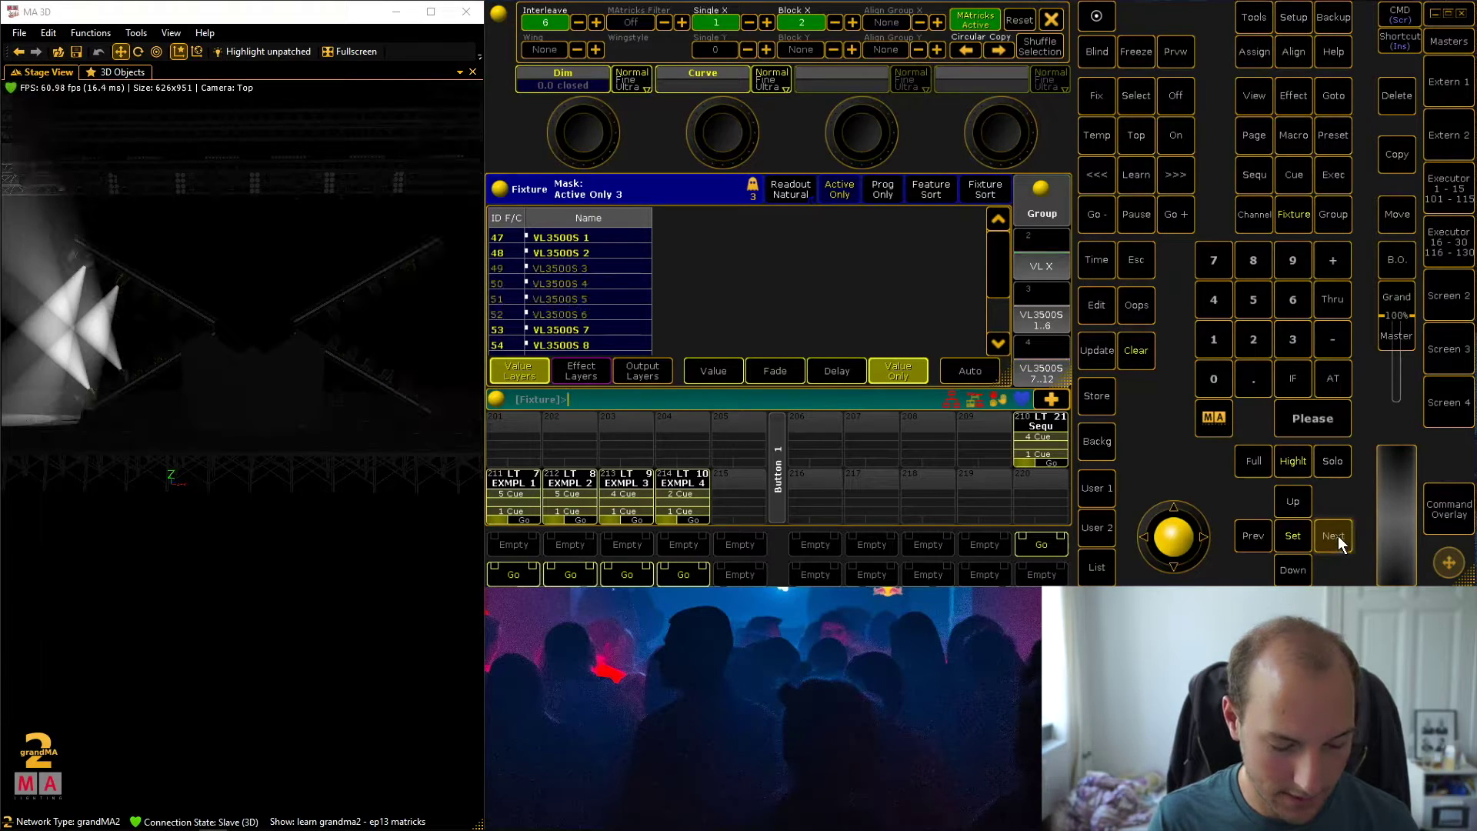
{"action": "left_click", "coordinate": [1337, 536]}
{"action": "left_click", "coordinate": [1336, 535]}
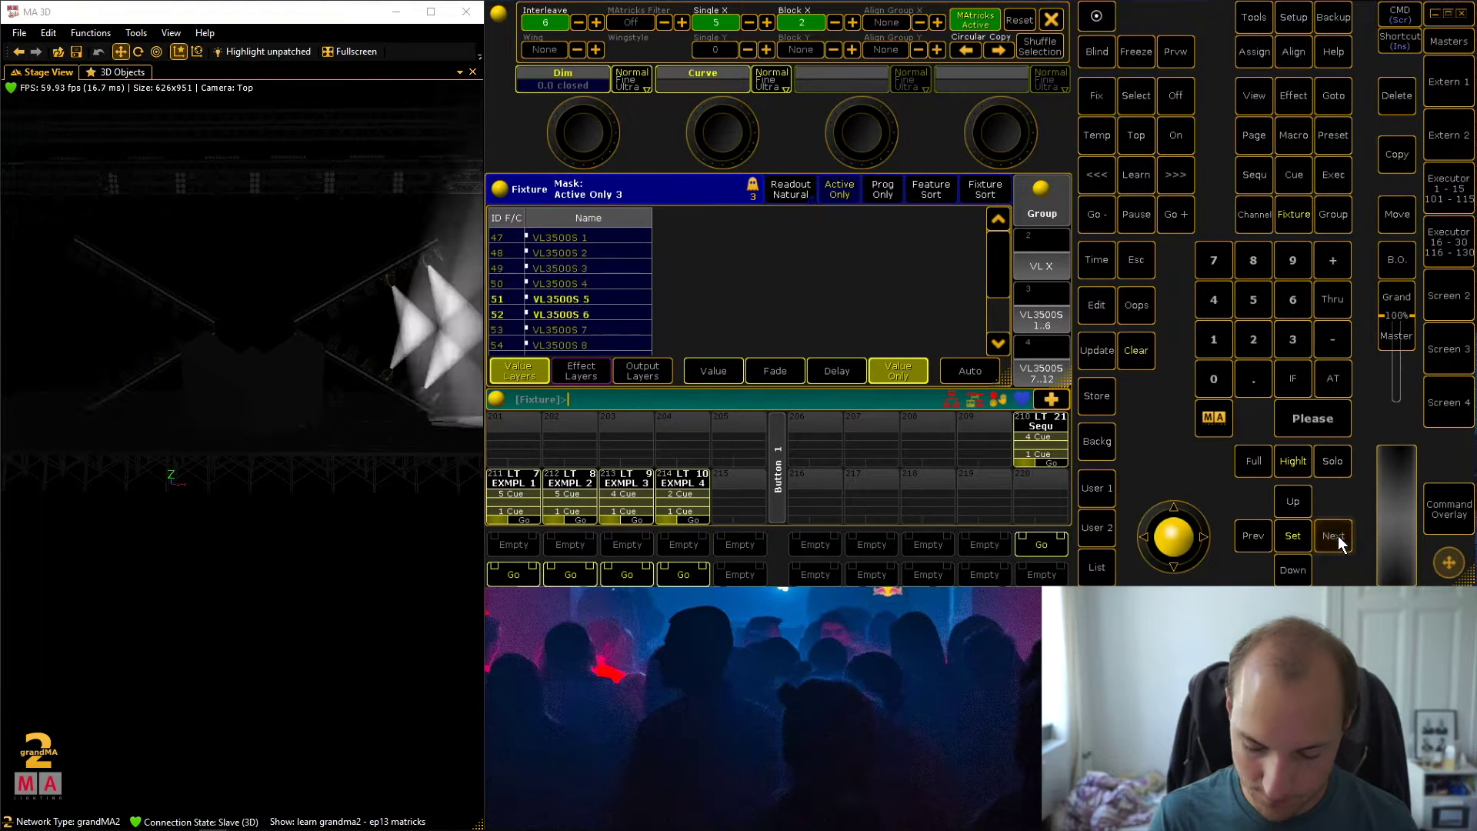
{"action": "left_click", "coordinate": [1244, 535]}
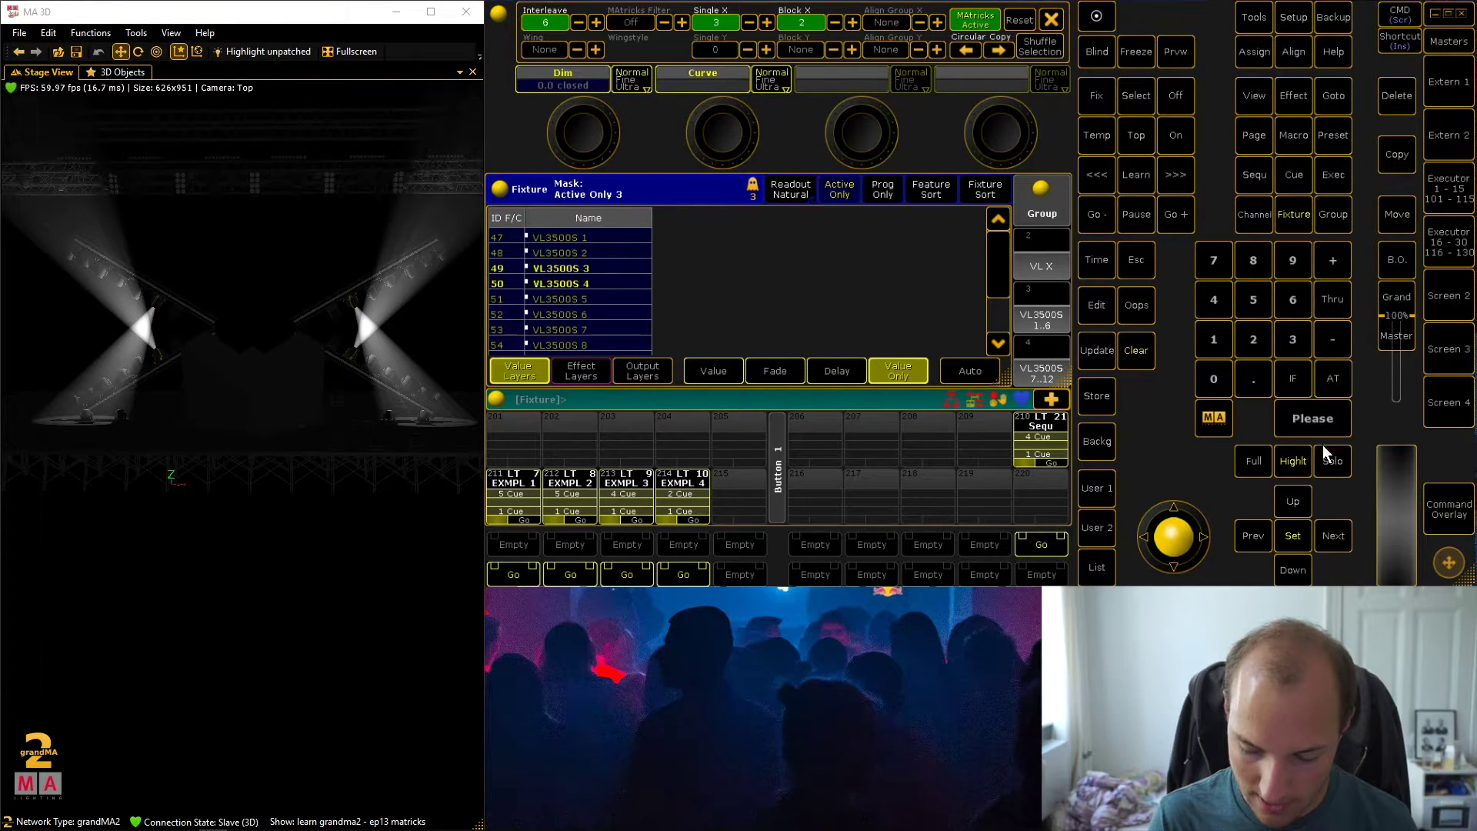
Turn off Highlight, set the Single X 3 fixtures' dimmer to 100 and store them as a cue on executor 209
{"action": "left_click", "coordinate": [1289, 460]}
{"action": "left_click", "coordinate": [1332, 377]}
{"action": "left_click", "coordinate": [1323, 418]}
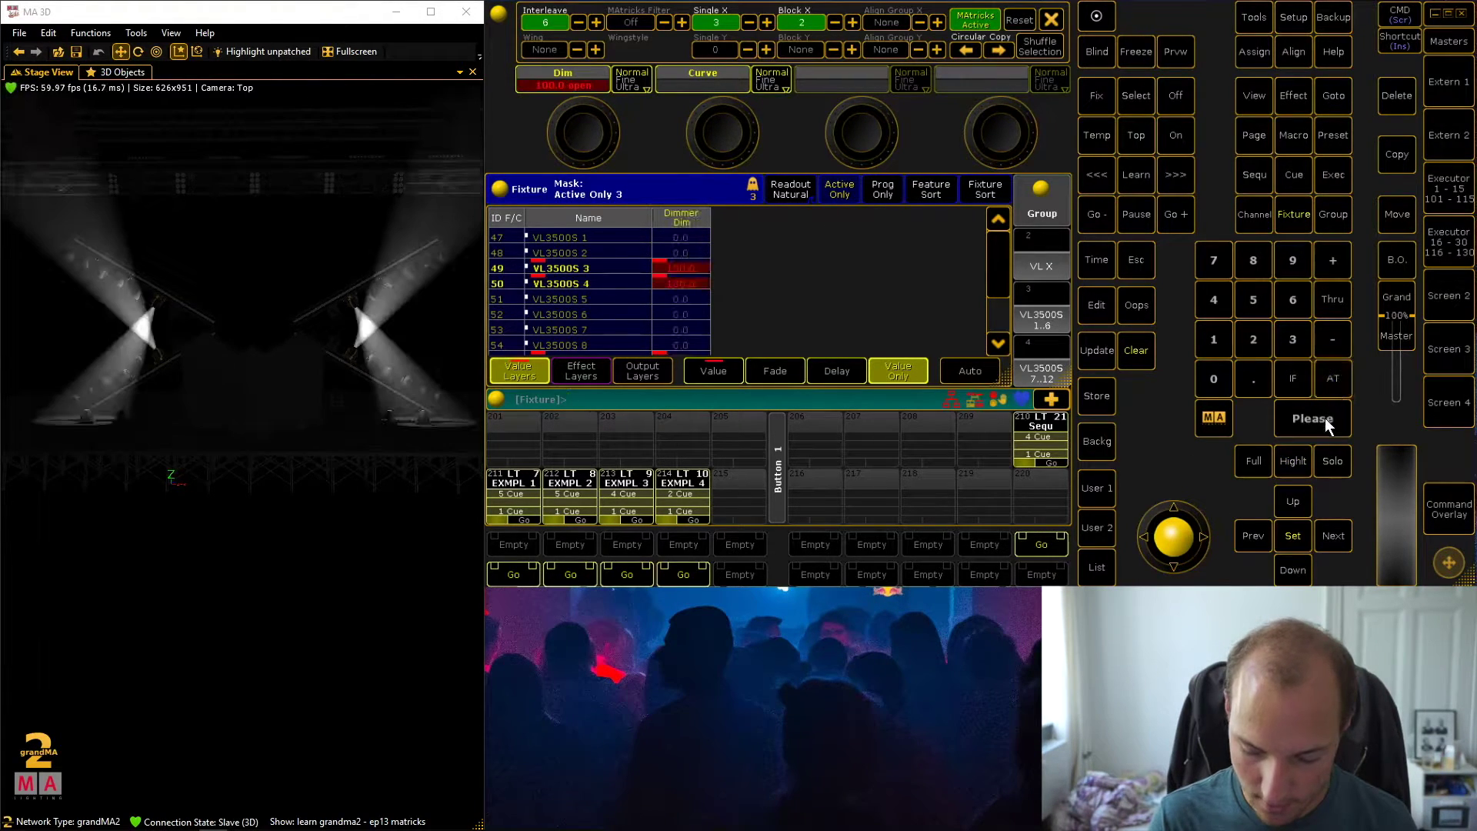
{"action": "left_click", "coordinate": [1097, 395]}
{"action": "left_click", "coordinate": [978, 419]}
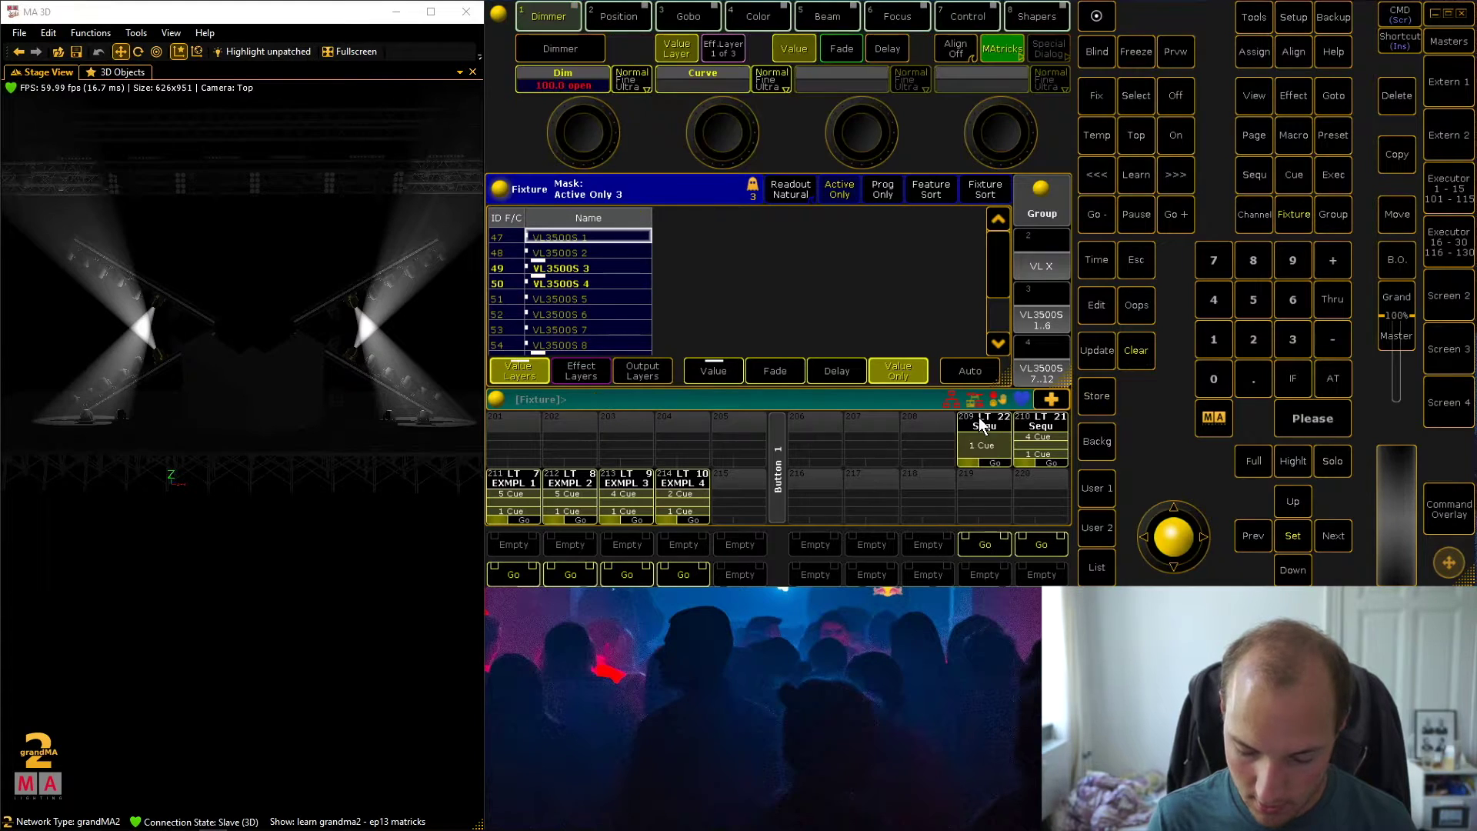
Set the stored fixtures' dimmer to 0, then bring the next paired selection, starting with VL3500S 5 and 6, to 100
{"action": "left_click", "coordinate": [1215, 377]}
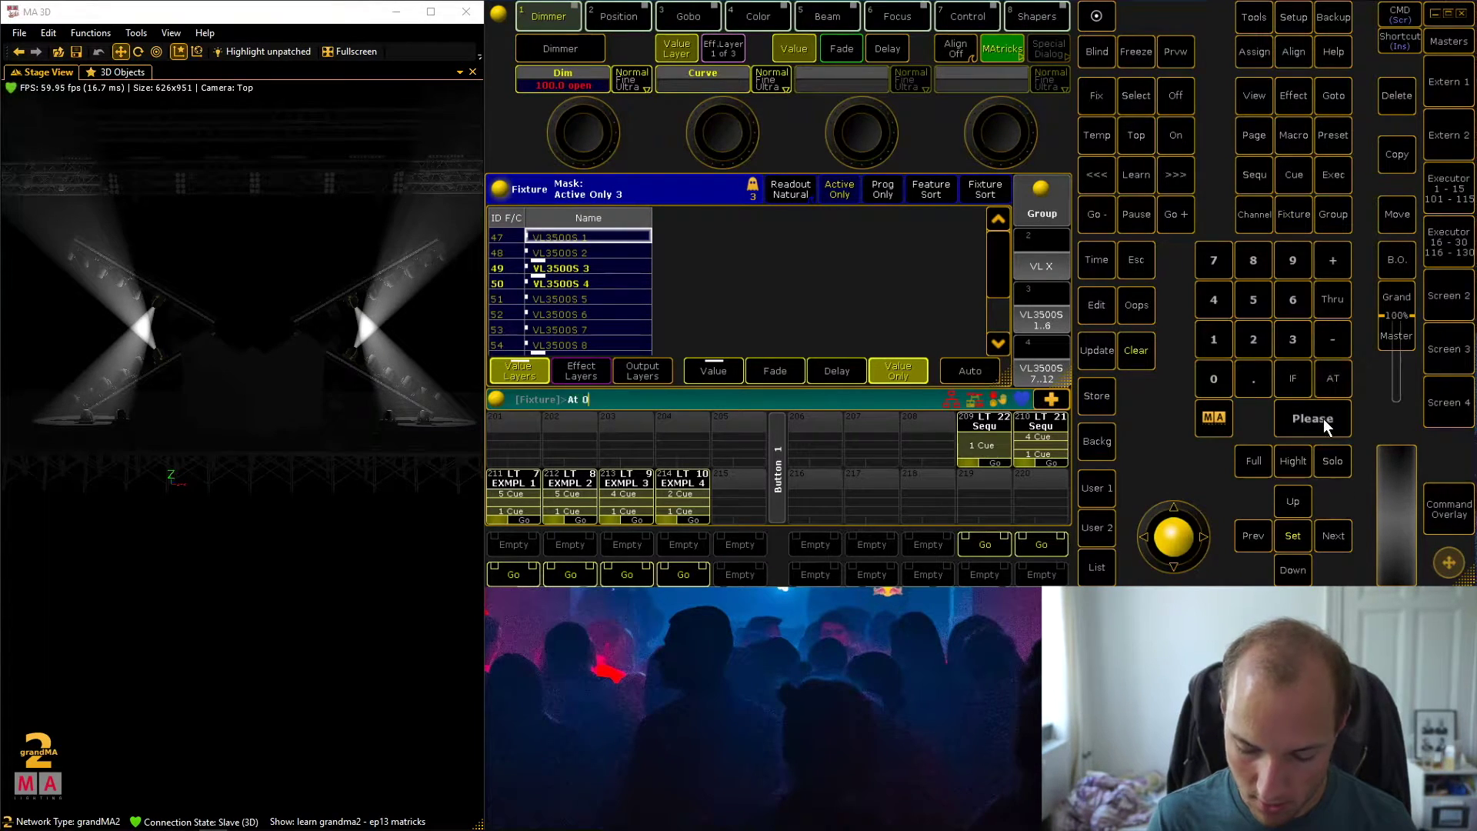
{"action": "left_click", "coordinate": [1319, 418]}
{"action": "left_click", "coordinate": [1332, 533]}
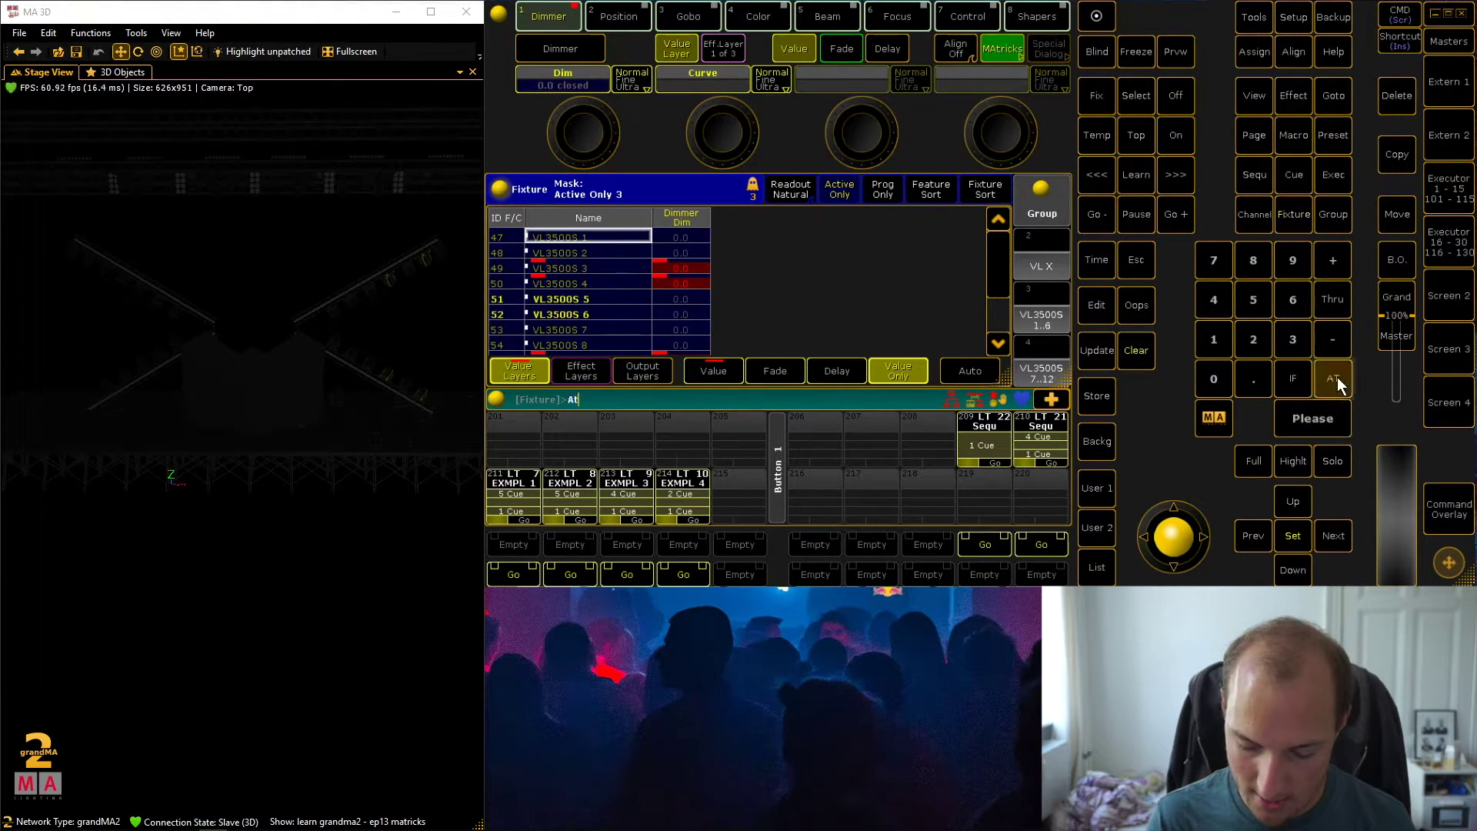
{"action": "double_click", "coordinate": [1336, 377]}
{"action": "left_click", "coordinate": [1092, 392]}
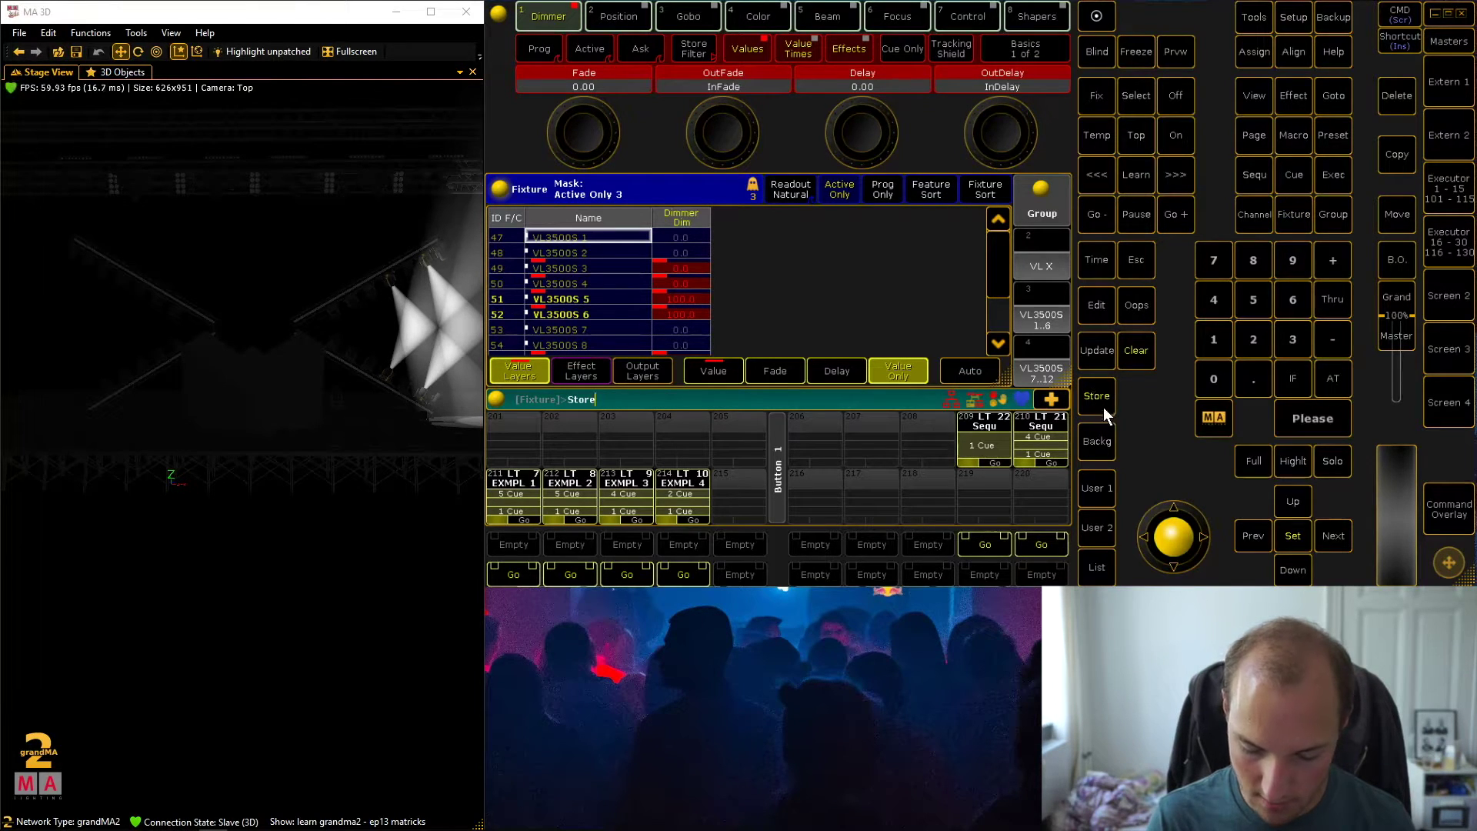
{"action": "key", "text": "Escape"}
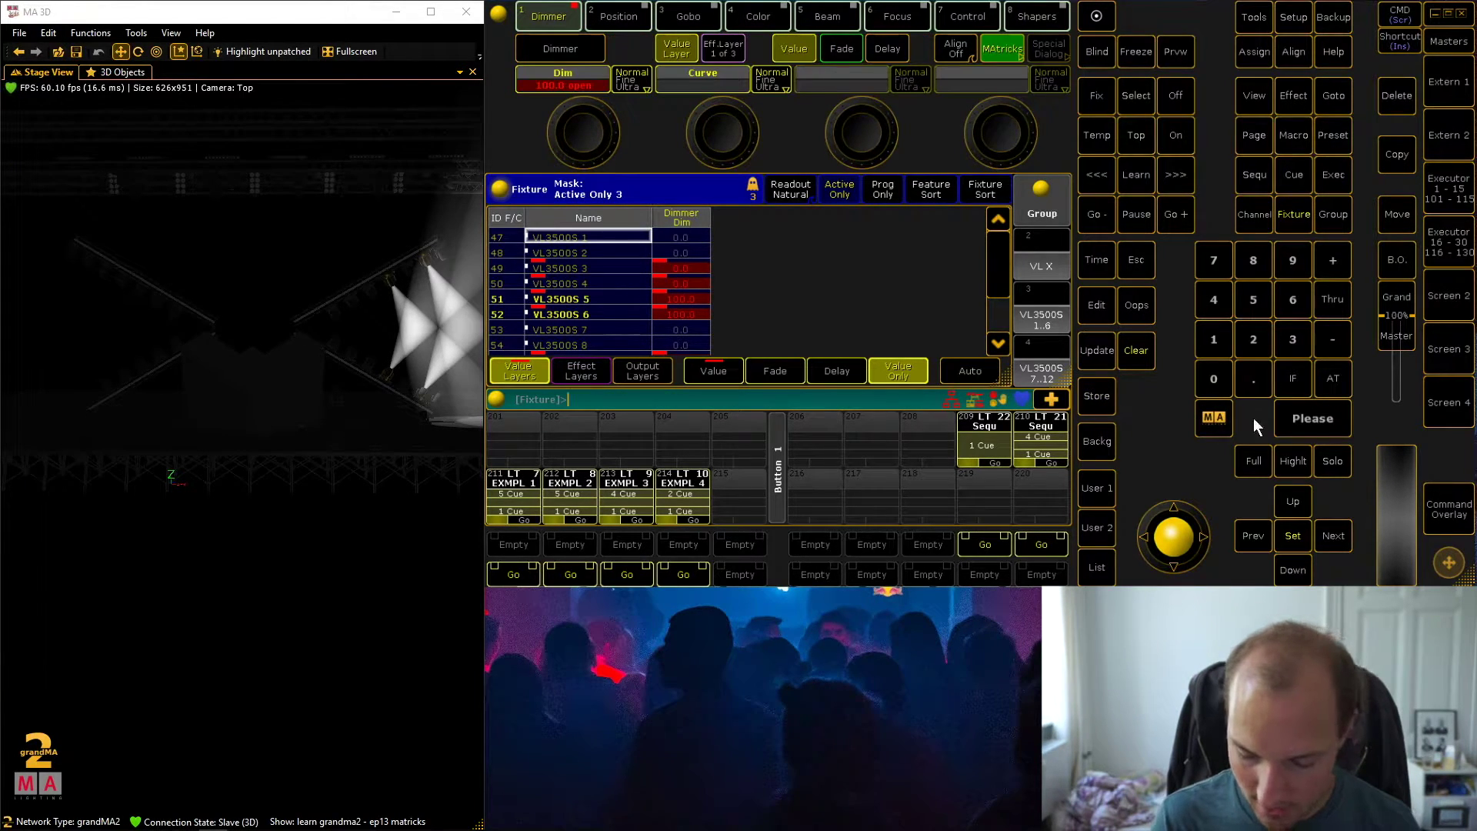
Bring the paired selection starting with VL3500S 1 and 2 to 100 and store the look as a second cue on executor 209
{"action": "left_click", "coordinate": [1252, 537]}
{"action": "left_click", "coordinate": [1252, 535]}
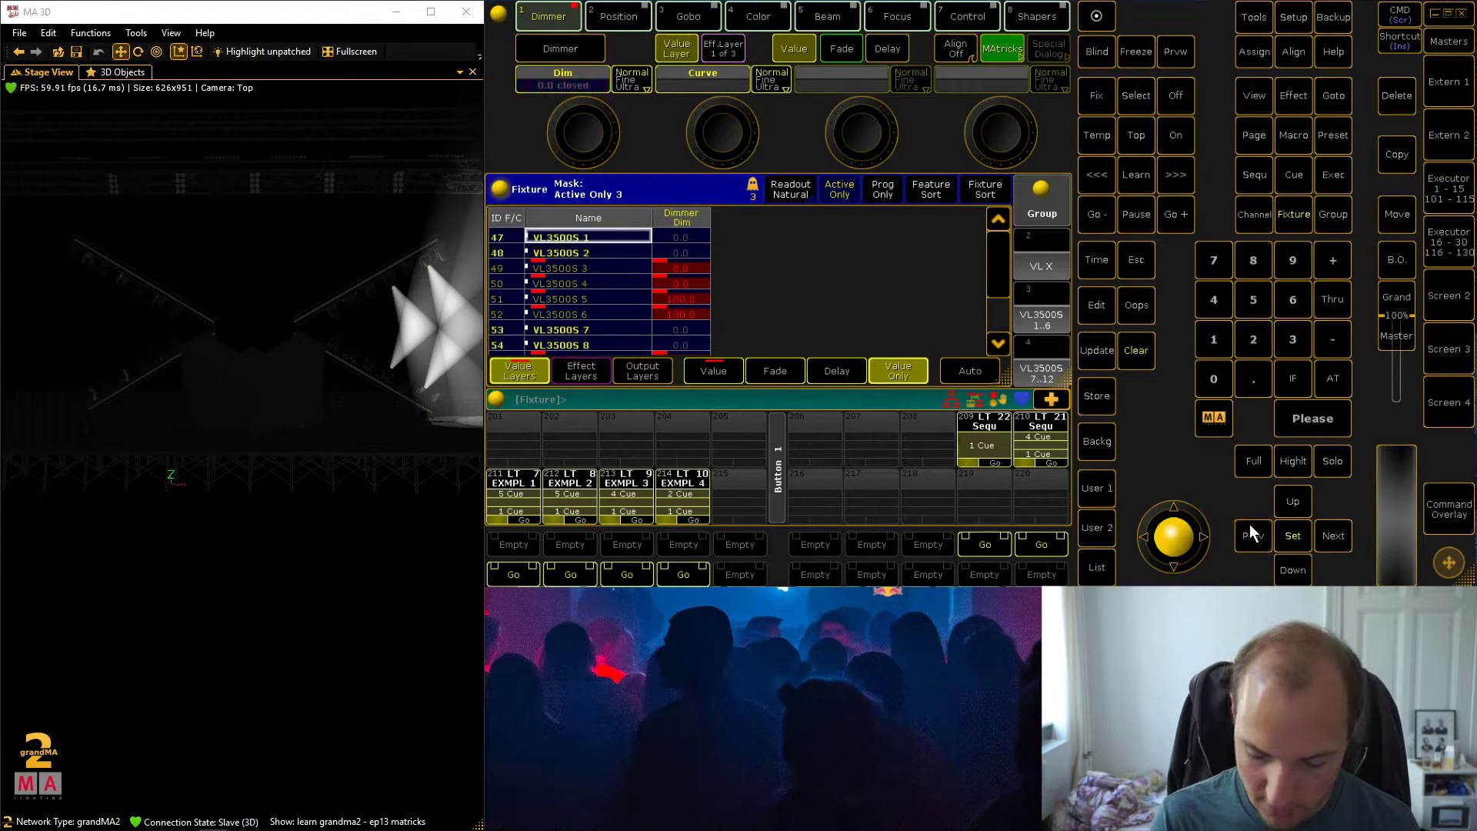
{"action": "double_click", "coordinate": [1338, 376]}
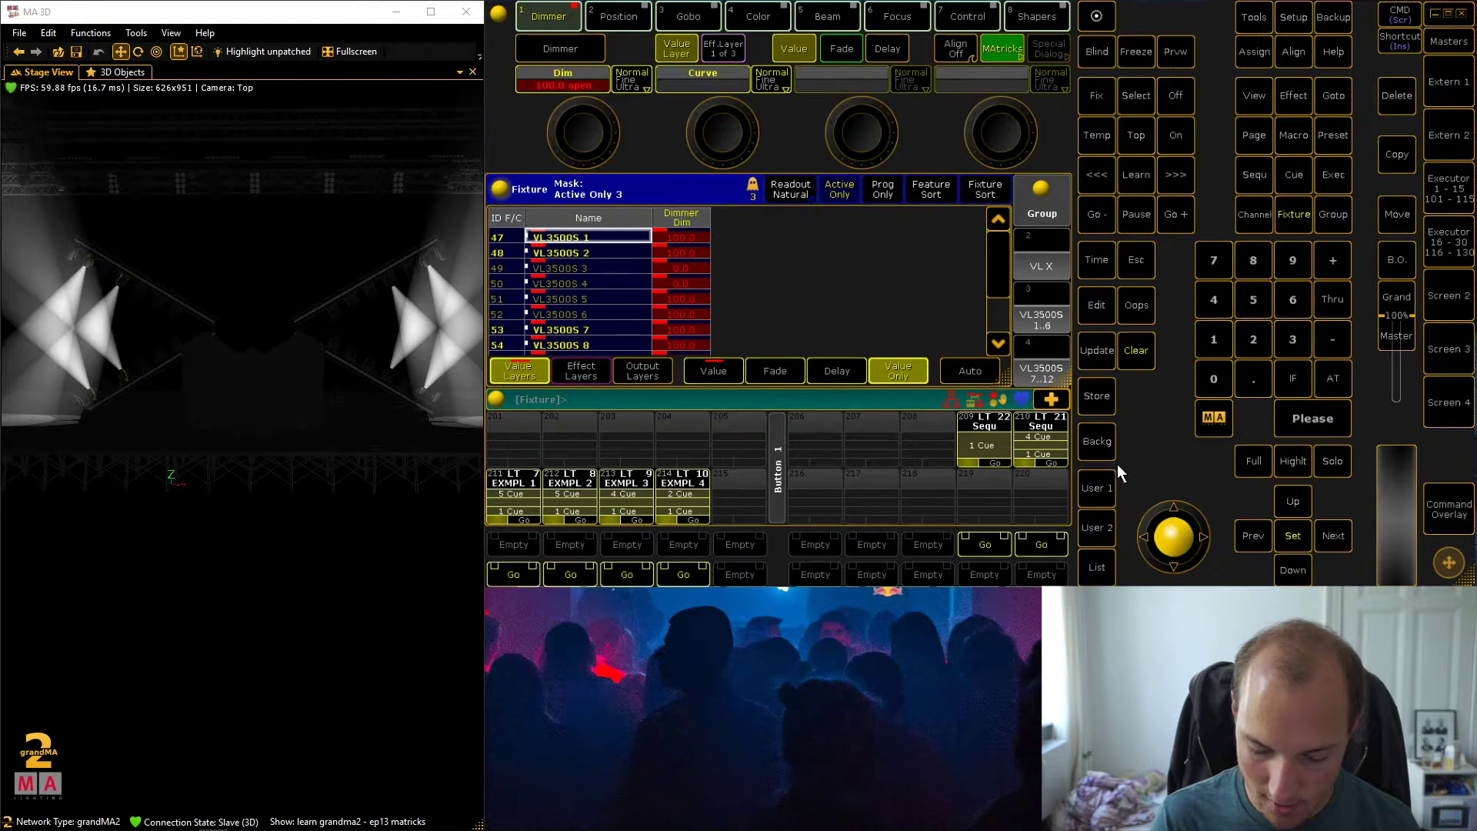
{"action": "left_click", "coordinate": [1097, 393]}
{"action": "left_click", "coordinate": [989, 432]}
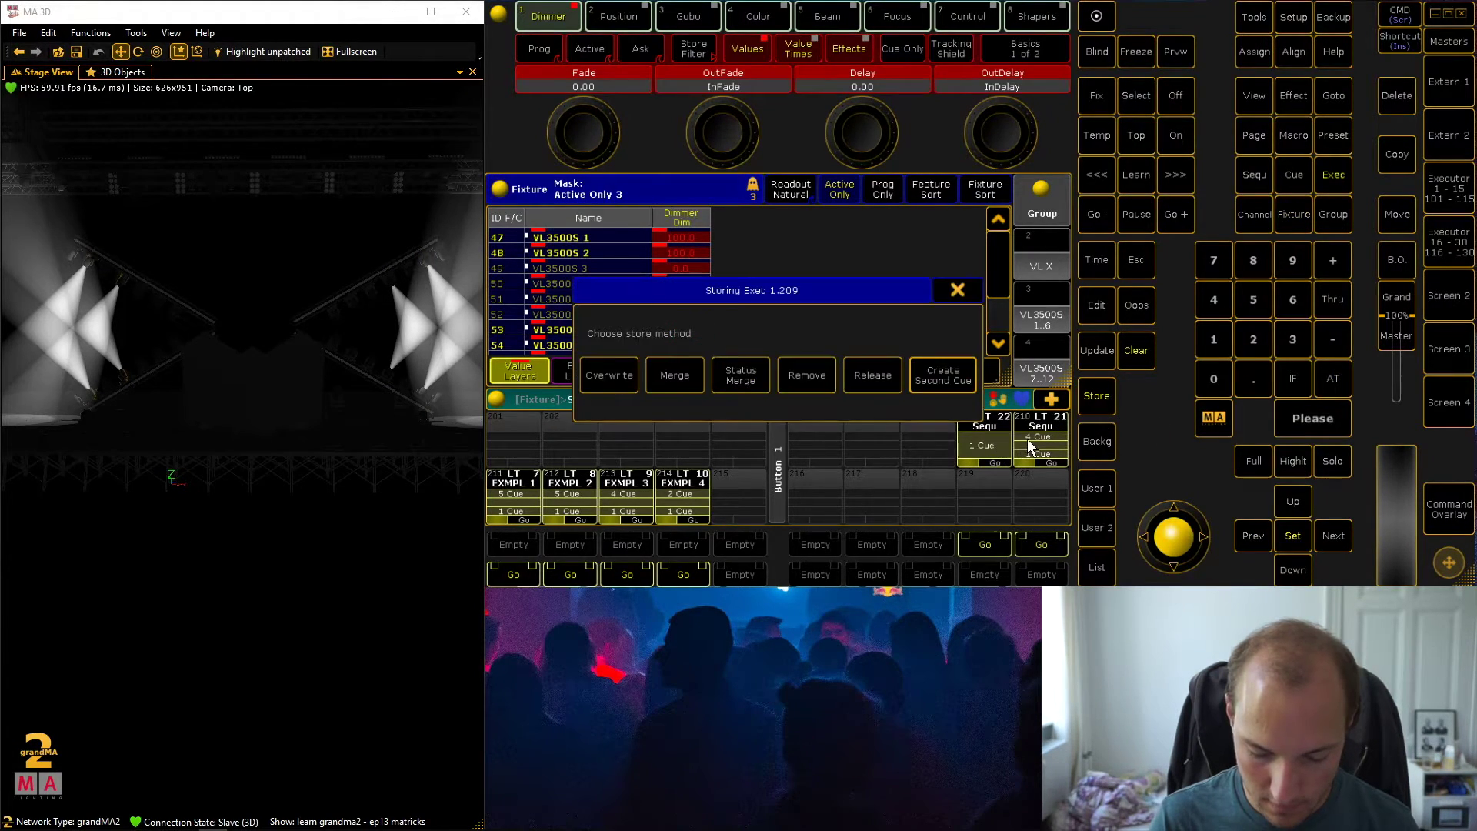
{"action": "left_click", "coordinate": [949, 376]}
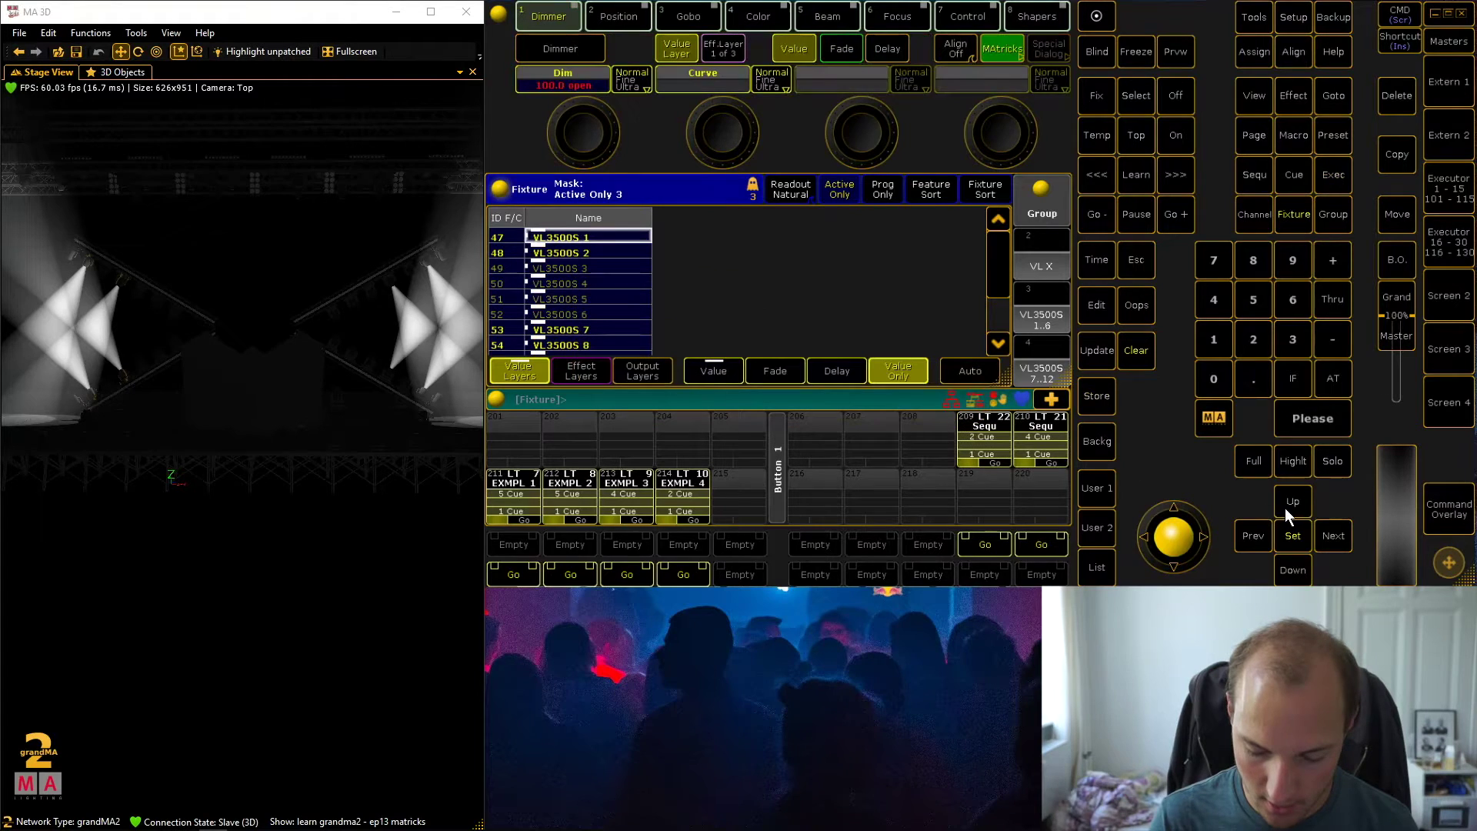
Clear the programmer, run through the two cues on executor 209 and switch the executor off
{"action": "left_click", "coordinate": [1134, 347]}
{"action": "left_click", "coordinate": [995, 463]}
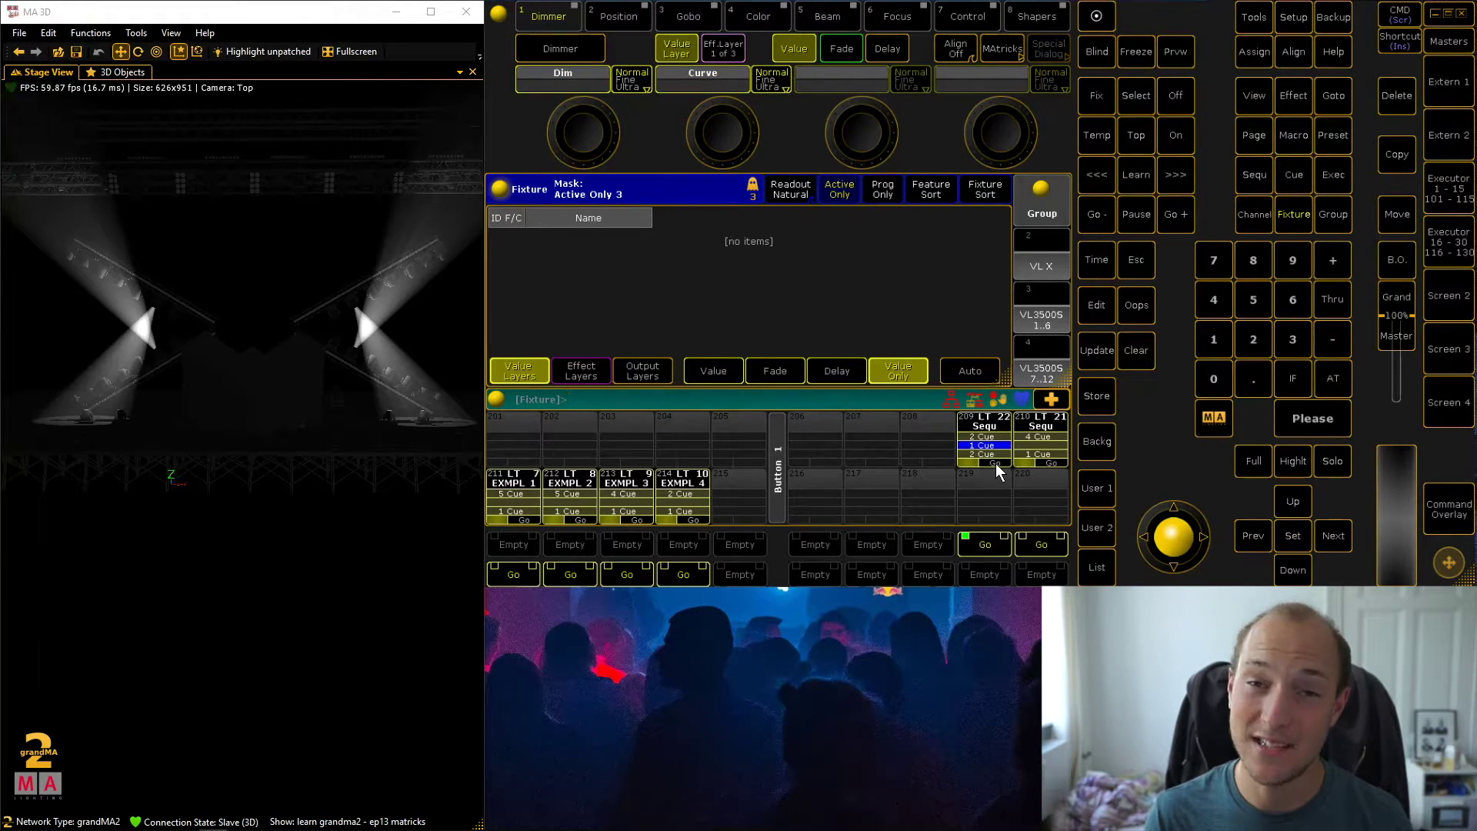
{"action": "left_click", "coordinate": [995, 463]}
{"action": "left_click", "coordinate": [995, 463]}
{"action": "left_click", "coordinate": [995, 463]}
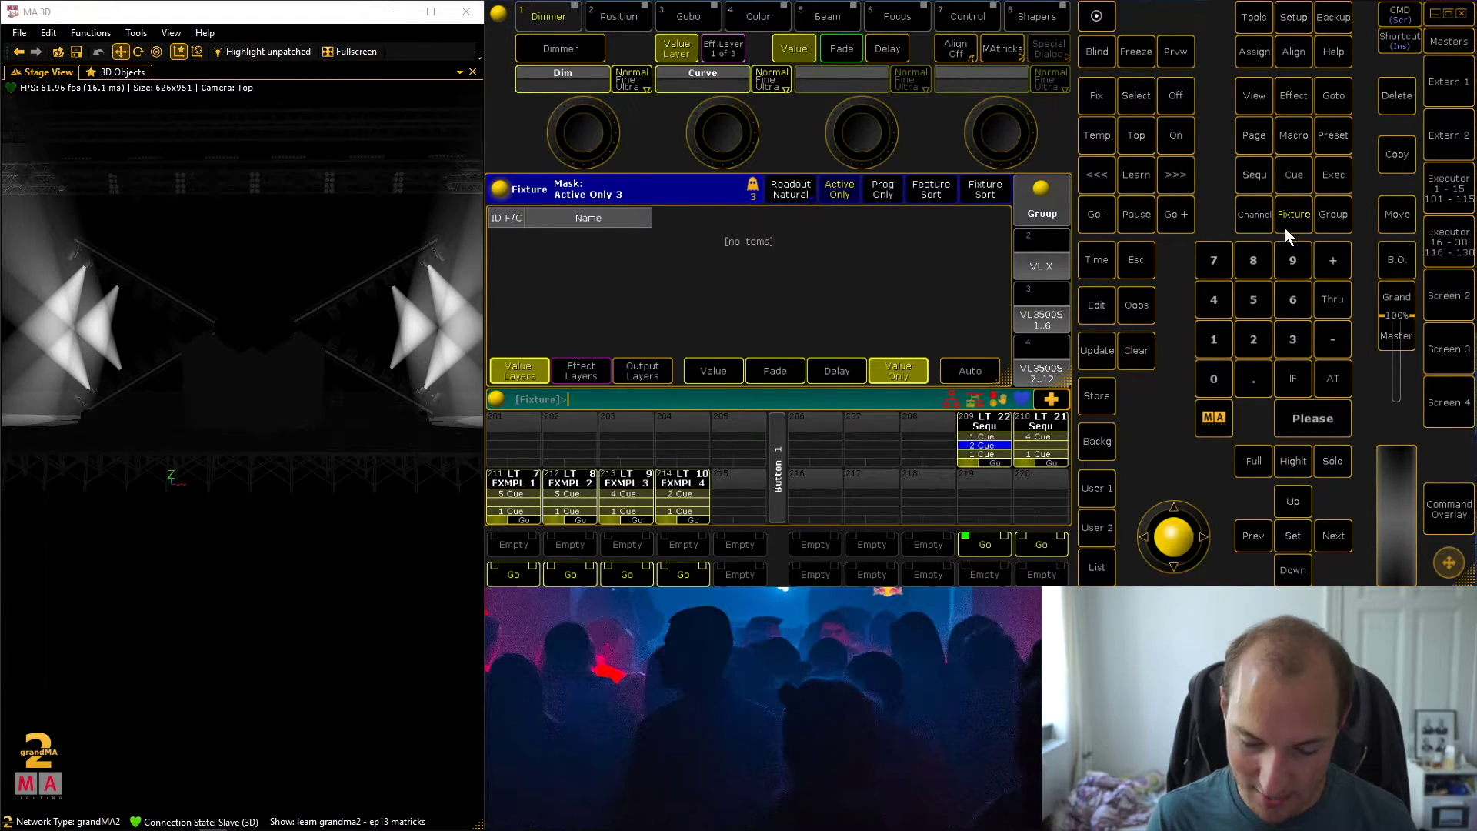
{"action": "left_click", "coordinate": [982, 427]}
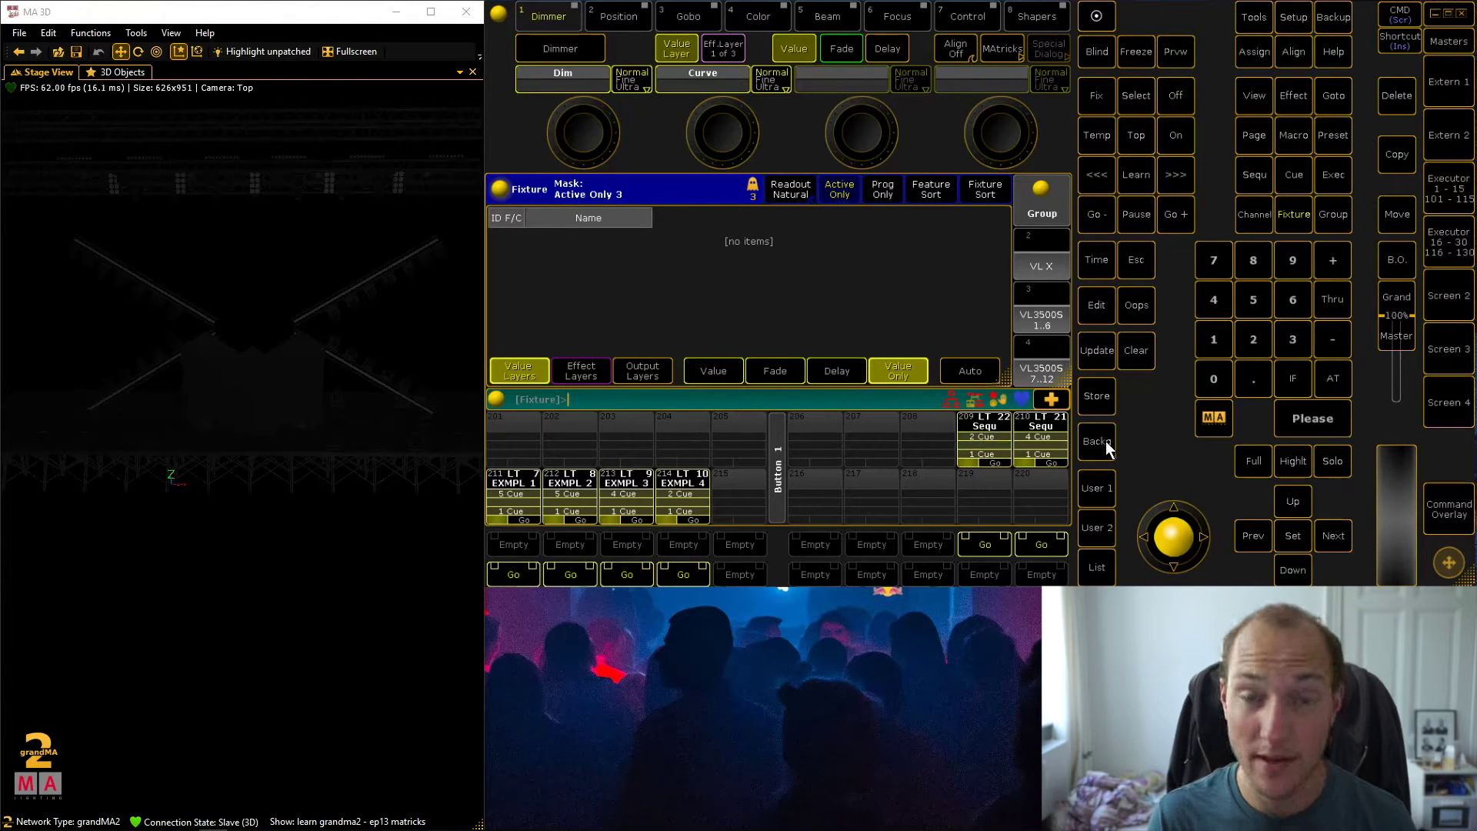
Select the VL X group, open the MAtricks settings and highlight its first fixture with Single X 1
{"action": "left_click", "coordinate": [1040, 263]}
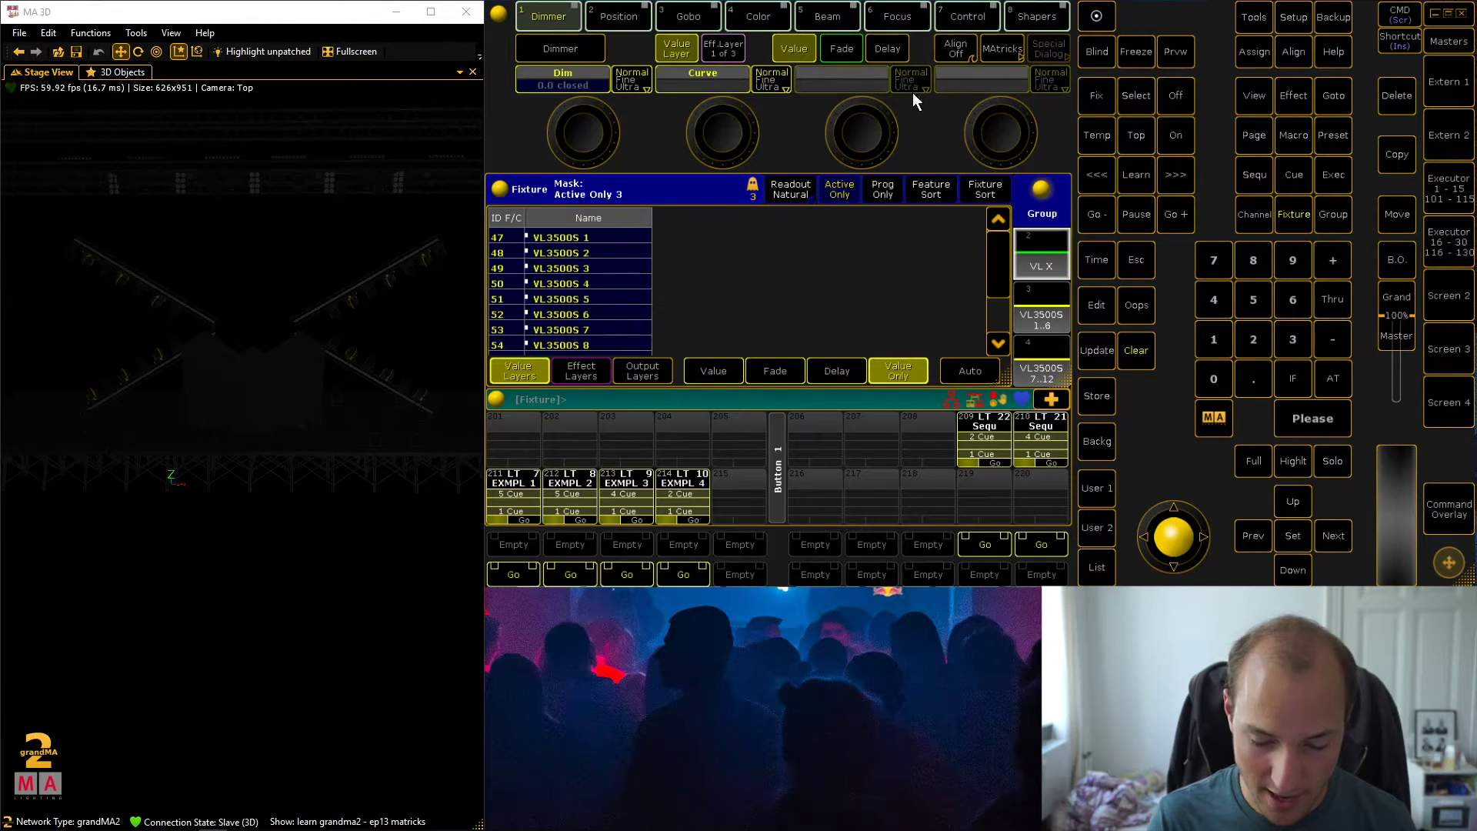
{"action": "left_click", "coordinate": [1002, 49]}
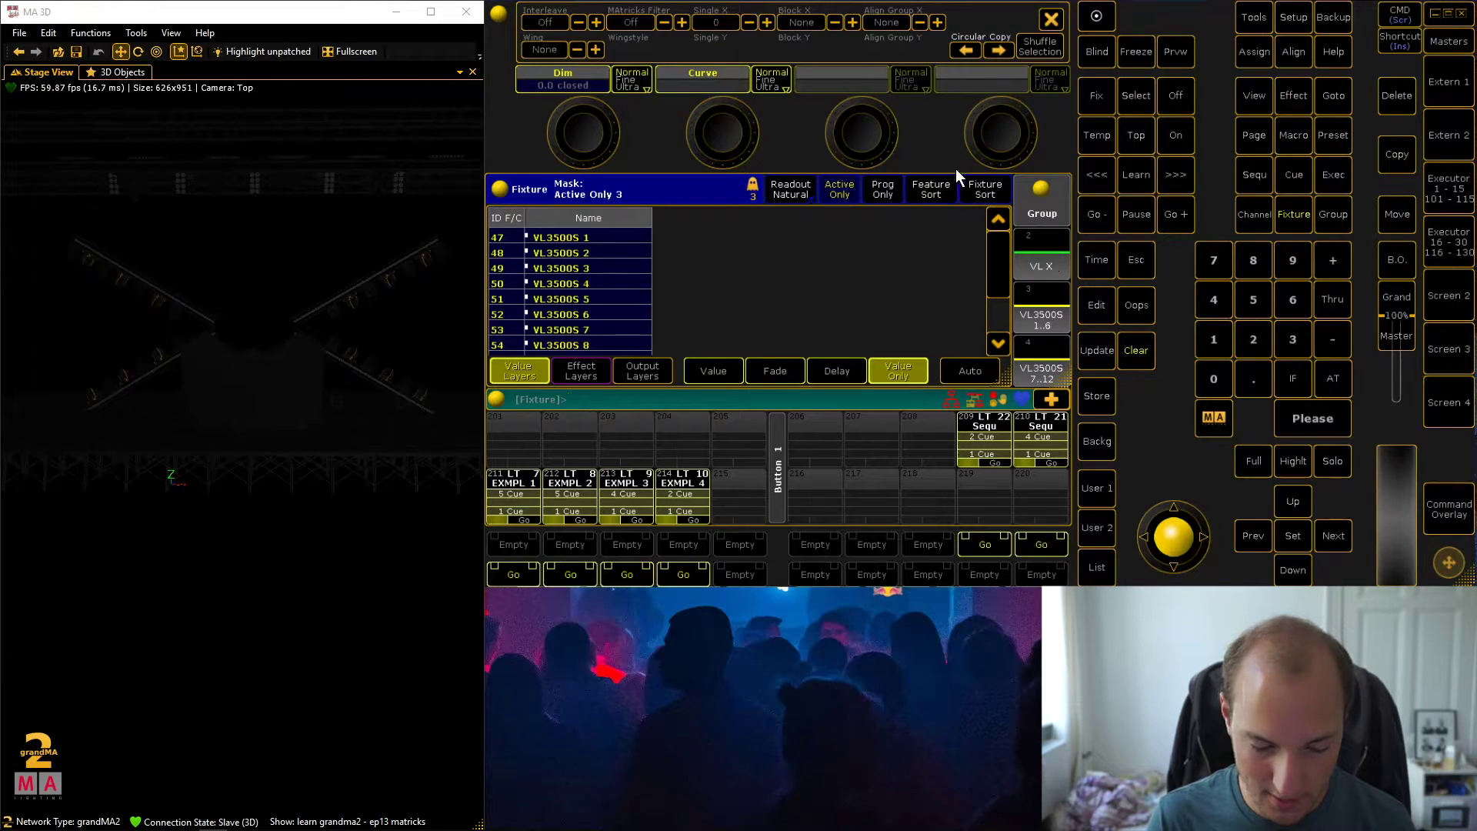
{"action": "left_click", "coordinate": [1333, 536]}
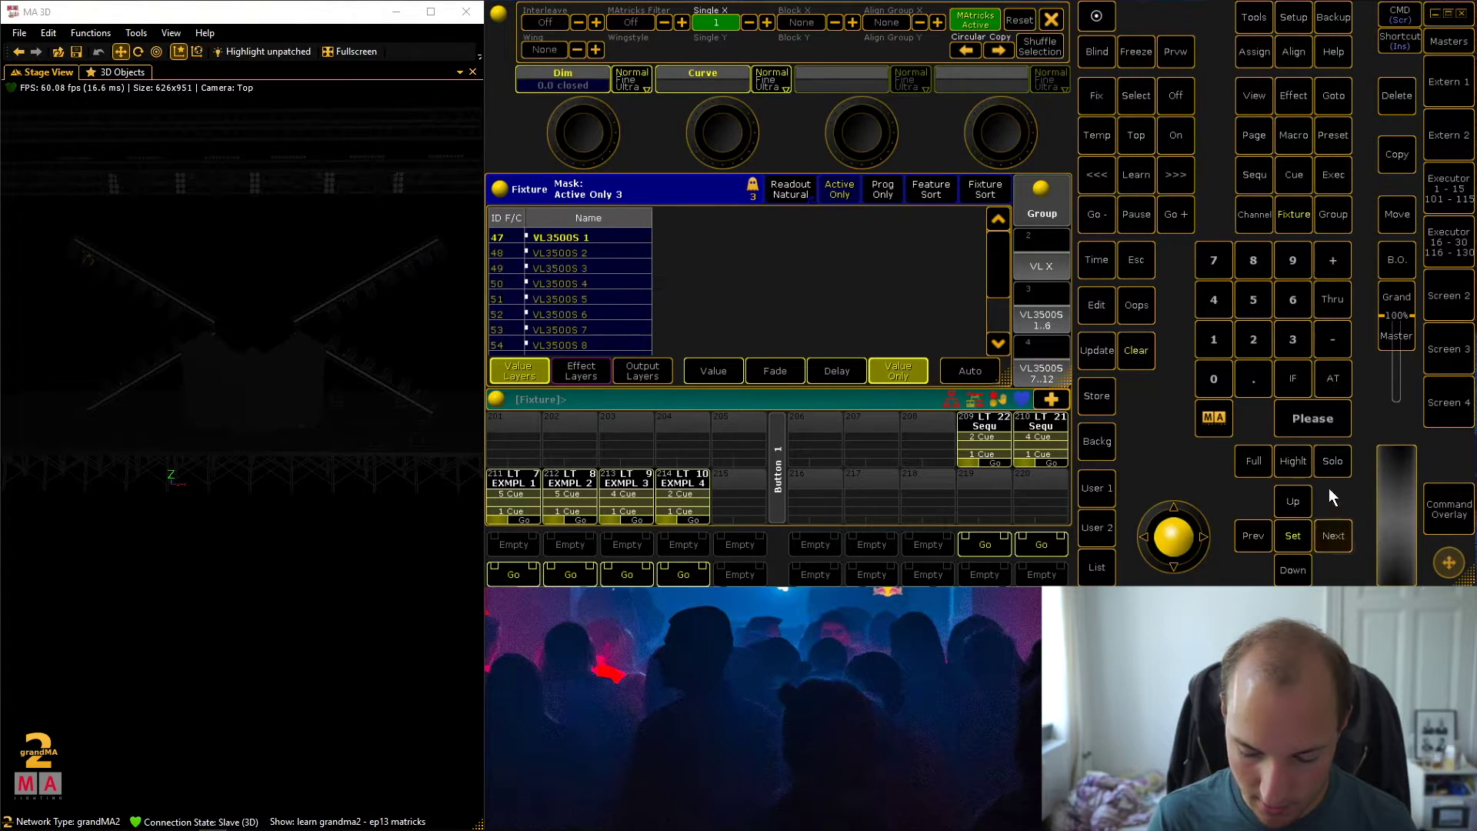
{"action": "left_click", "coordinate": [1291, 461]}
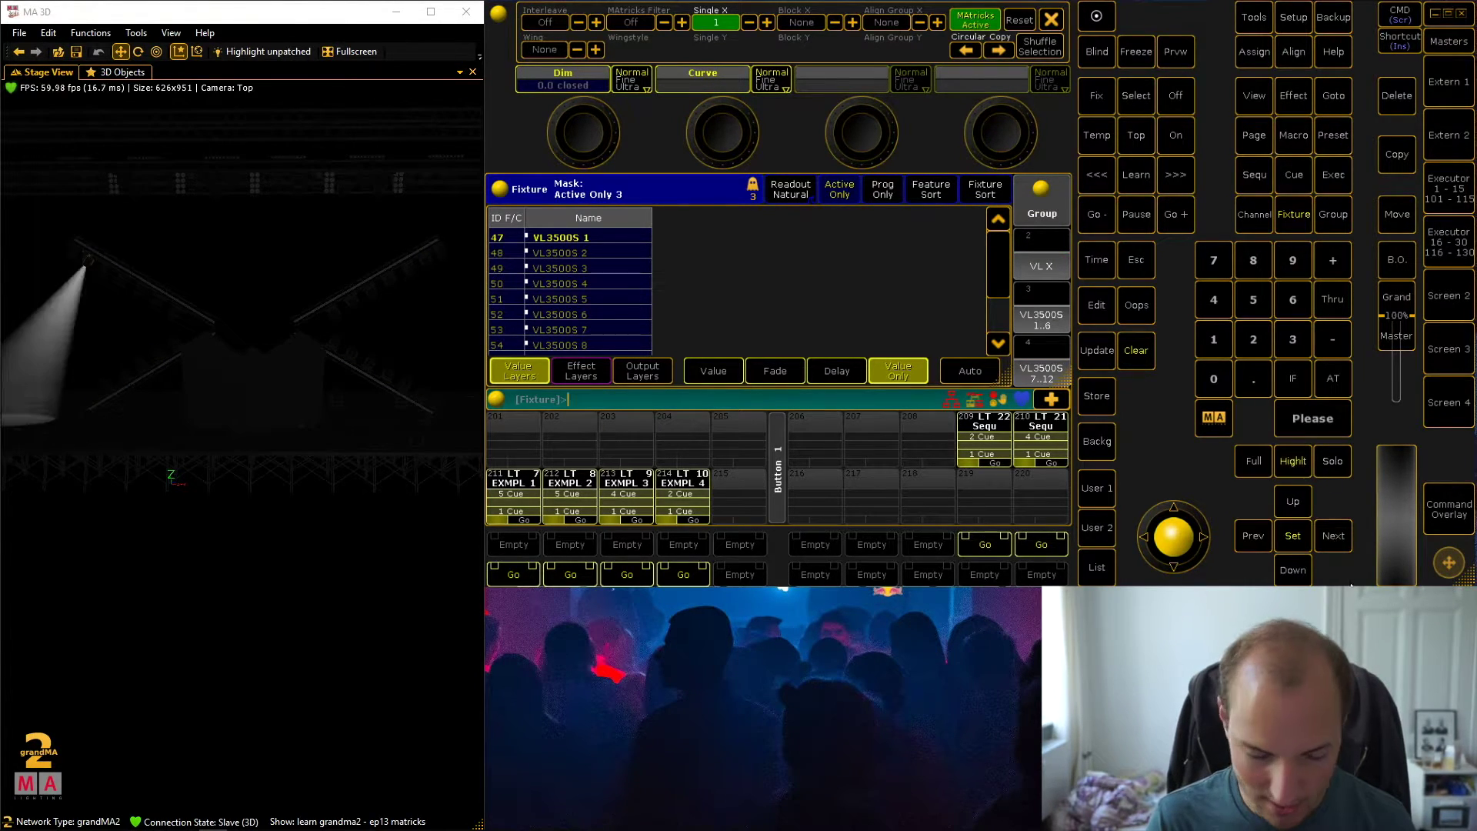
Step forward through single fixtures of the VL X group and back to Single X 1
{"action": "left_click", "coordinate": [1333, 536]}
{"action": "left_click", "coordinate": [1333, 536]}
{"action": "left_click", "coordinate": [1333, 536]}
{"action": "left_click", "coordinate": [1251, 535]}
{"action": "left_click", "coordinate": [1251, 535]}
{"action": "left_click", "coordinate": [1252, 536]}
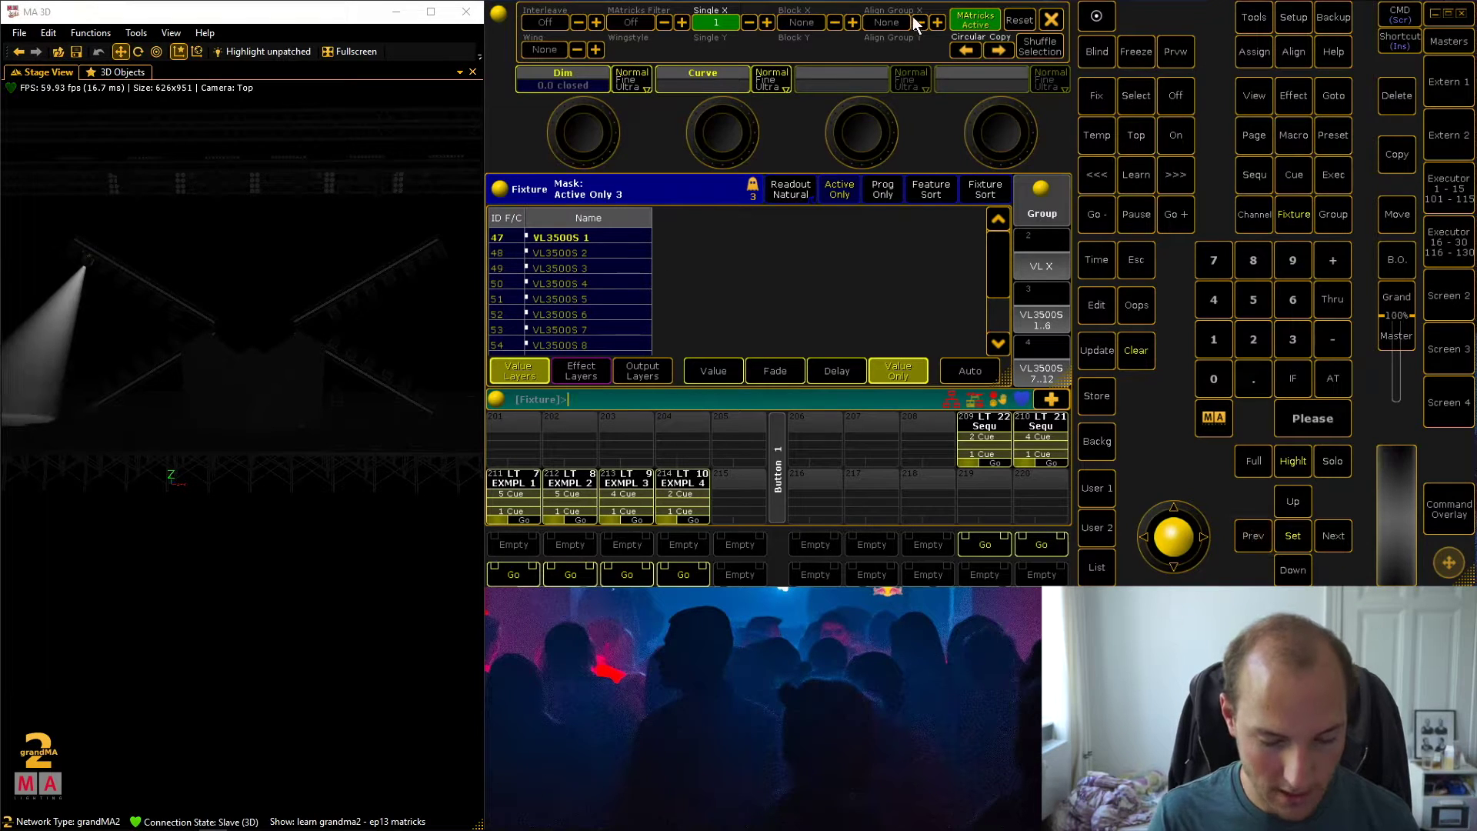
Set the MAtricks Interleave for the VL X group to 4
{"action": "left_click", "coordinate": [597, 21]}
{"action": "left_click", "coordinate": [598, 20]}
{"action": "left_click", "coordinate": [597, 20]}
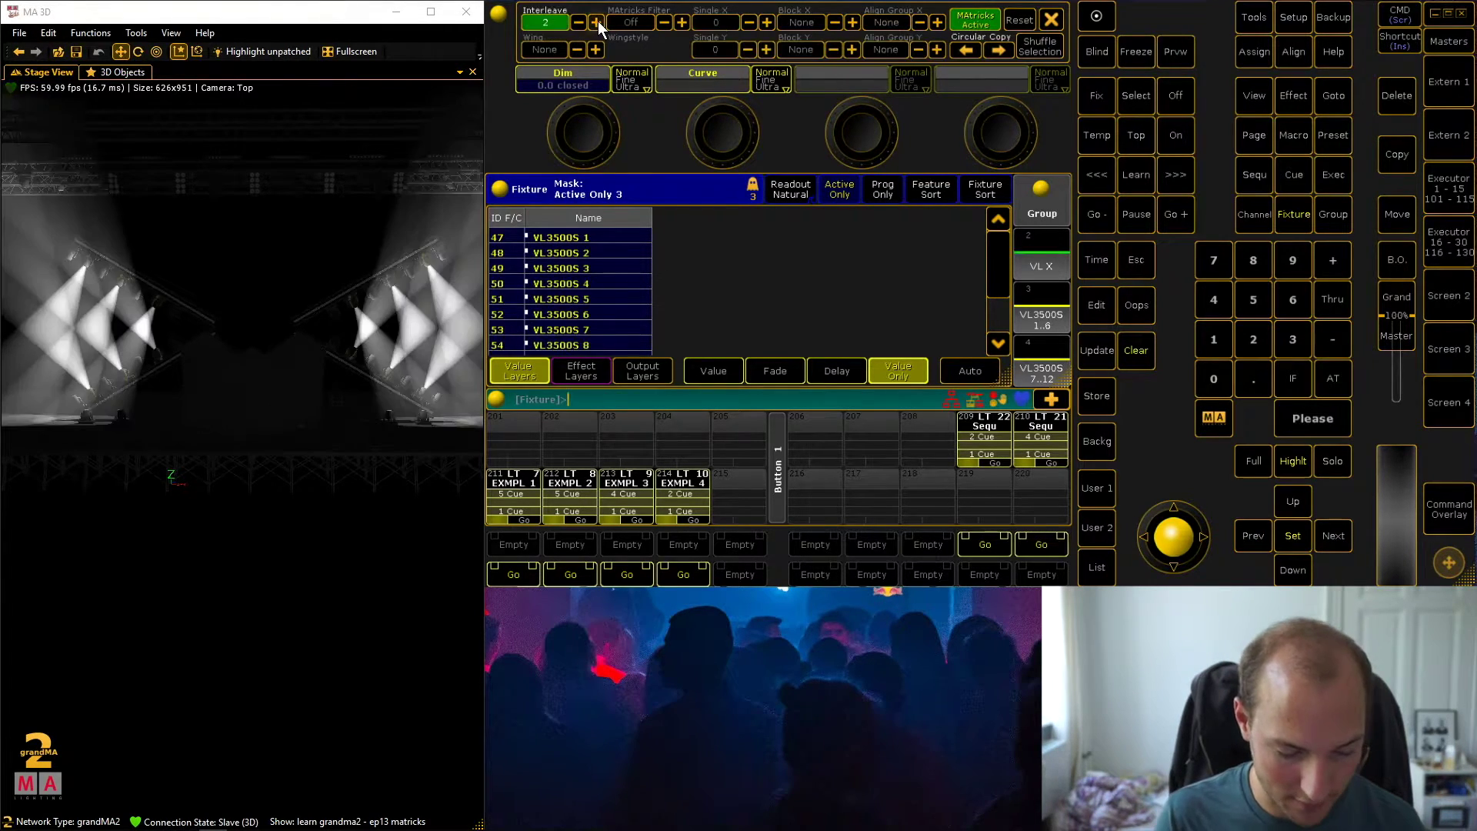
{"action": "left_click", "coordinate": [598, 20]}
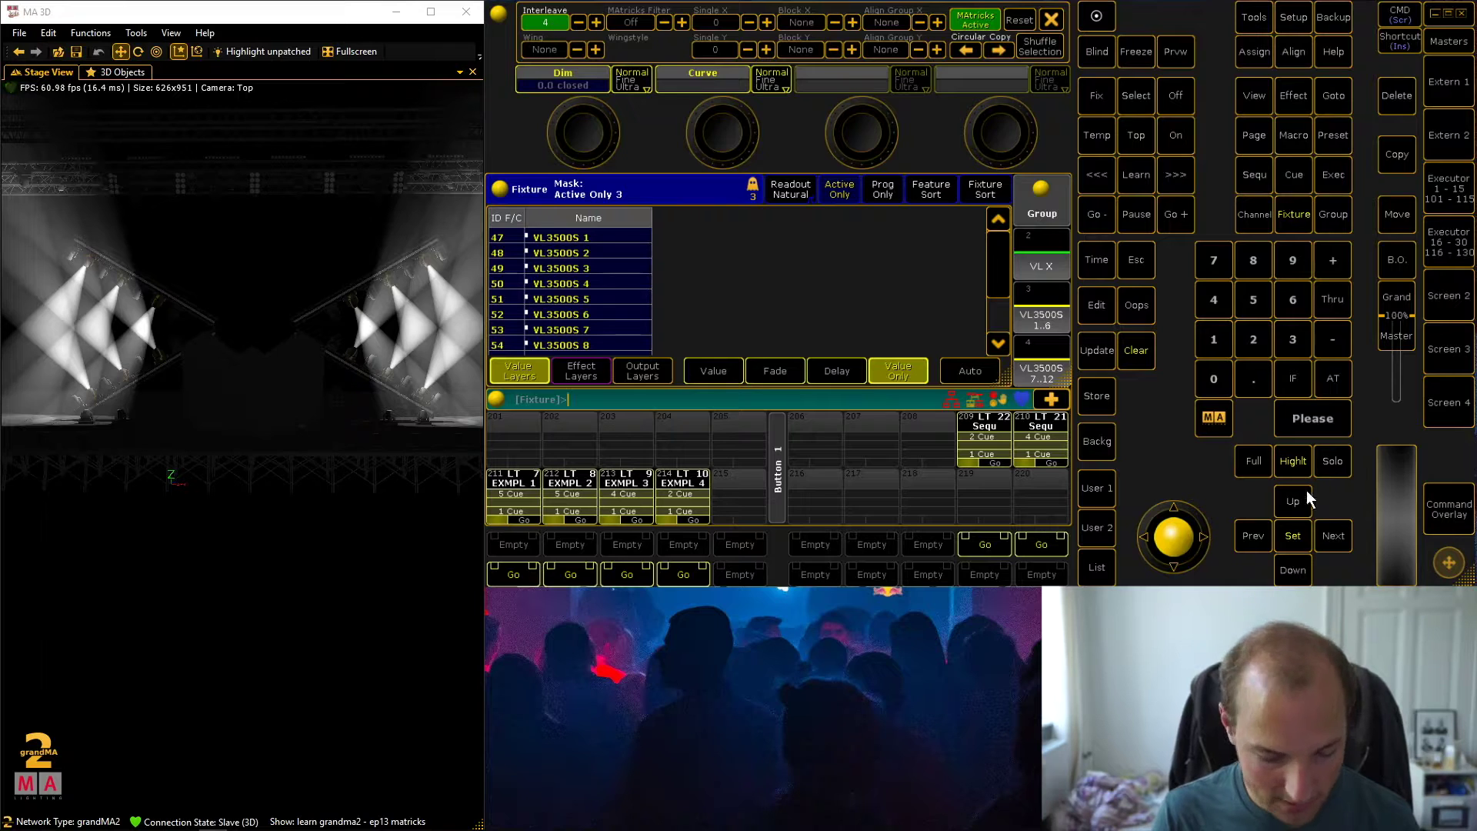
Check the first selection with Interleave 4, then set the MAtricks Interleave to 3 and step to its first selection
{"action": "left_click", "coordinate": [1333, 536]}
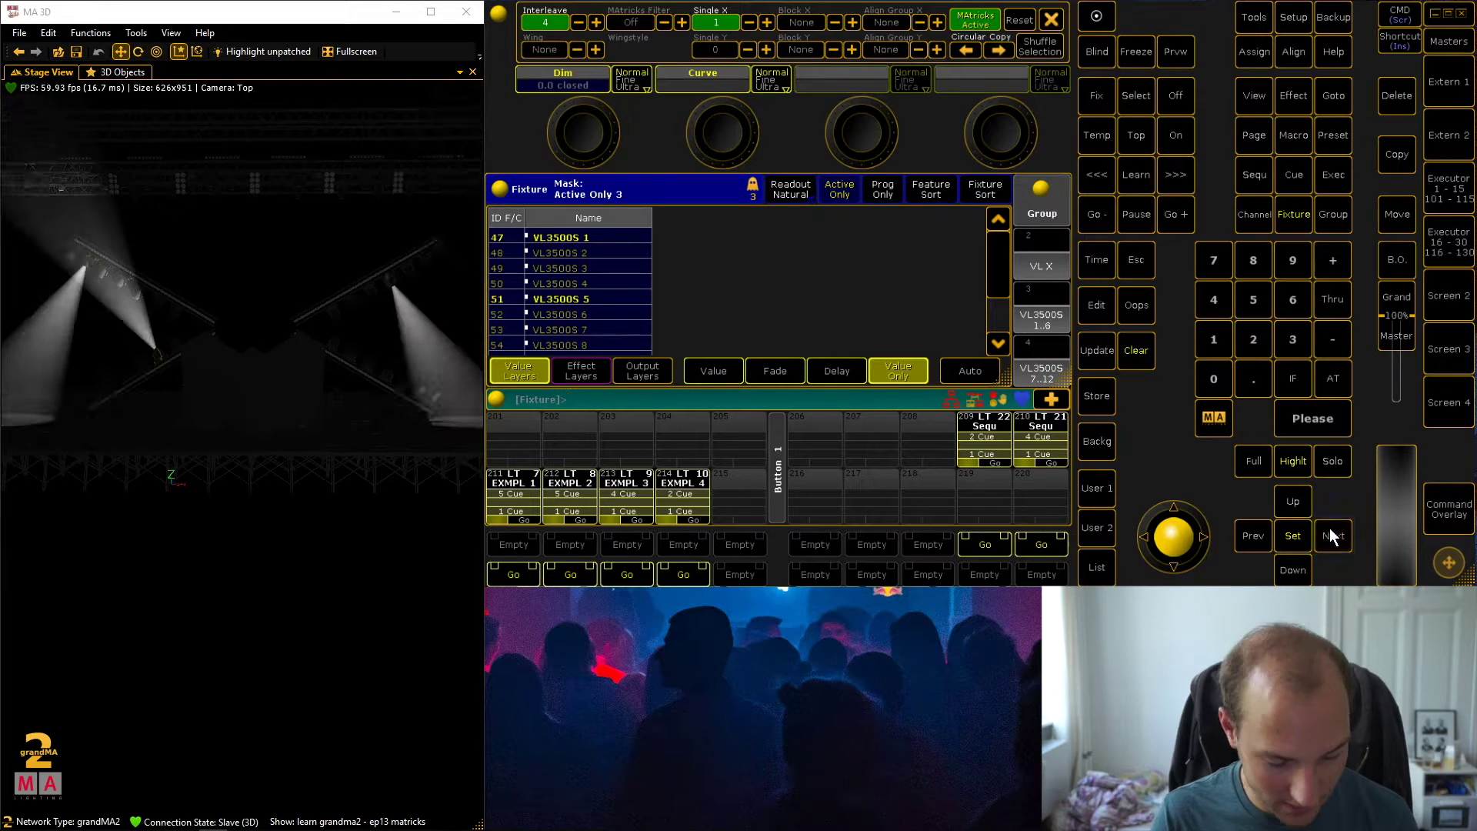
{"action": "left_click", "coordinate": [1253, 538]}
{"action": "left_click", "coordinate": [577, 21]}
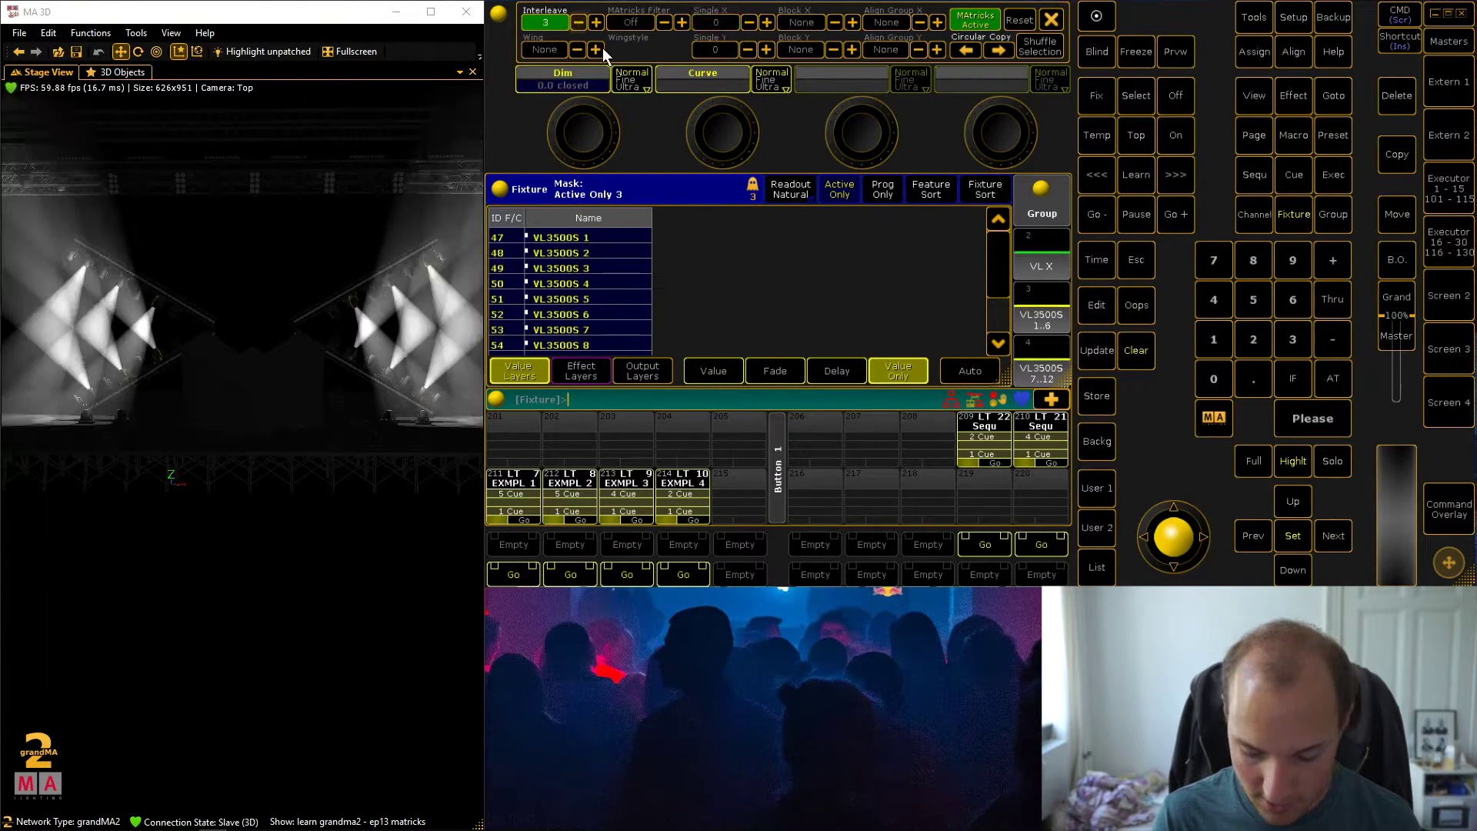
{"action": "left_click", "coordinate": [1338, 536]}
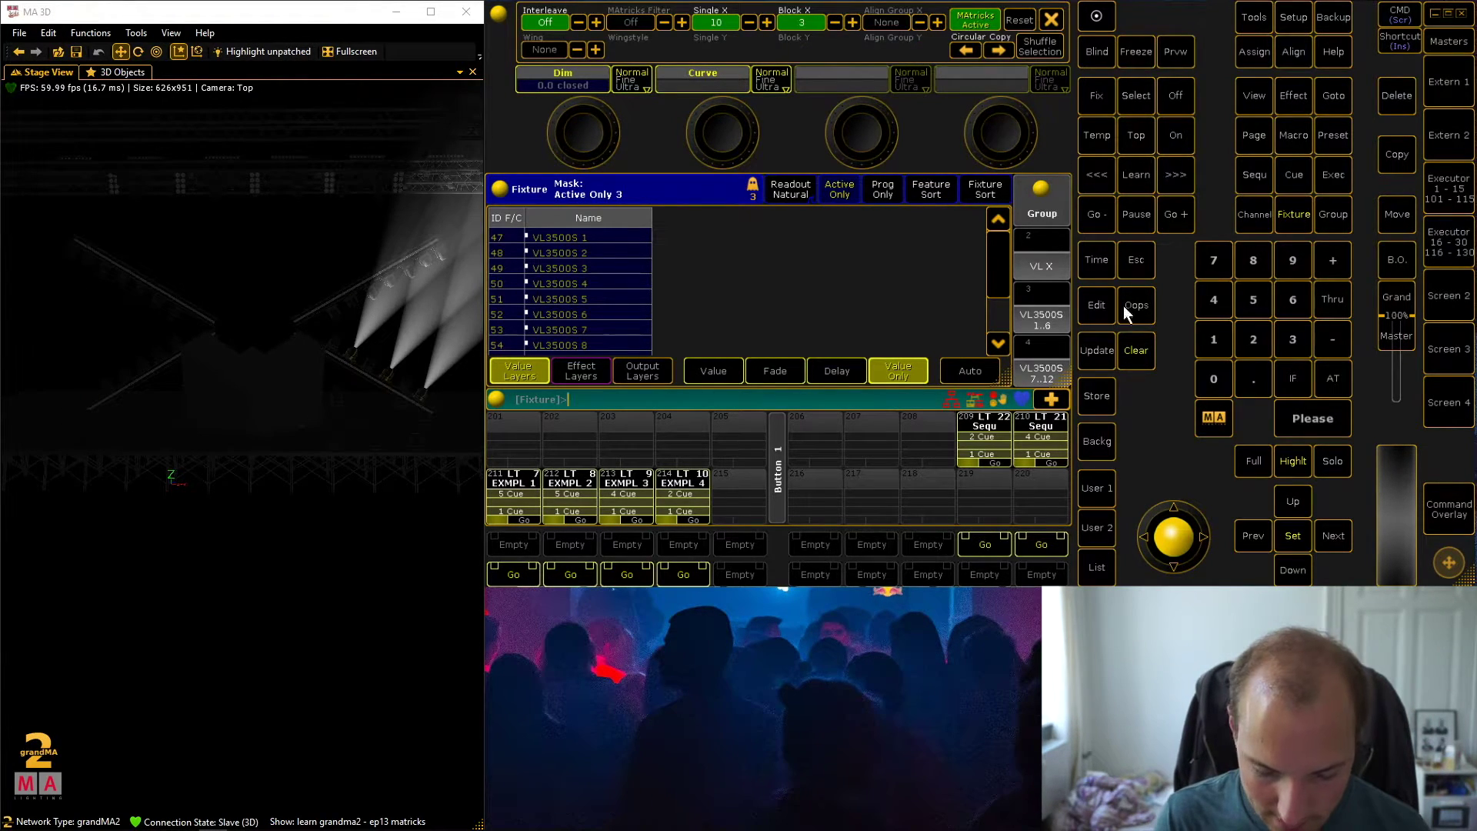
Clear the current selection, reselect the VL X group and set the MAtricks Wing to 2
{"action": "left_click", "coordinate": [1136, 350]}
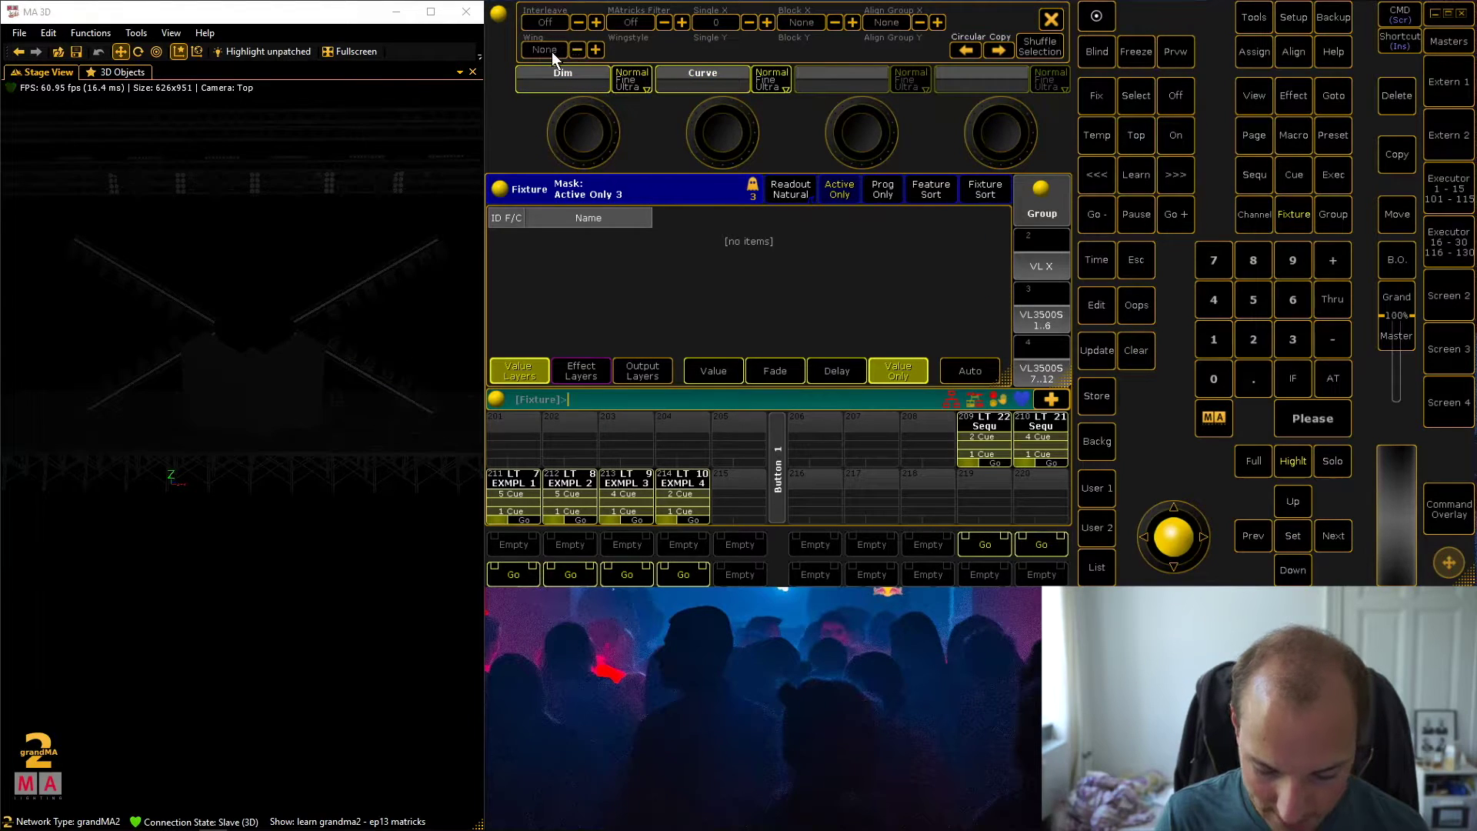
{"action": "left_click", "coordinate": [1049, 254]}
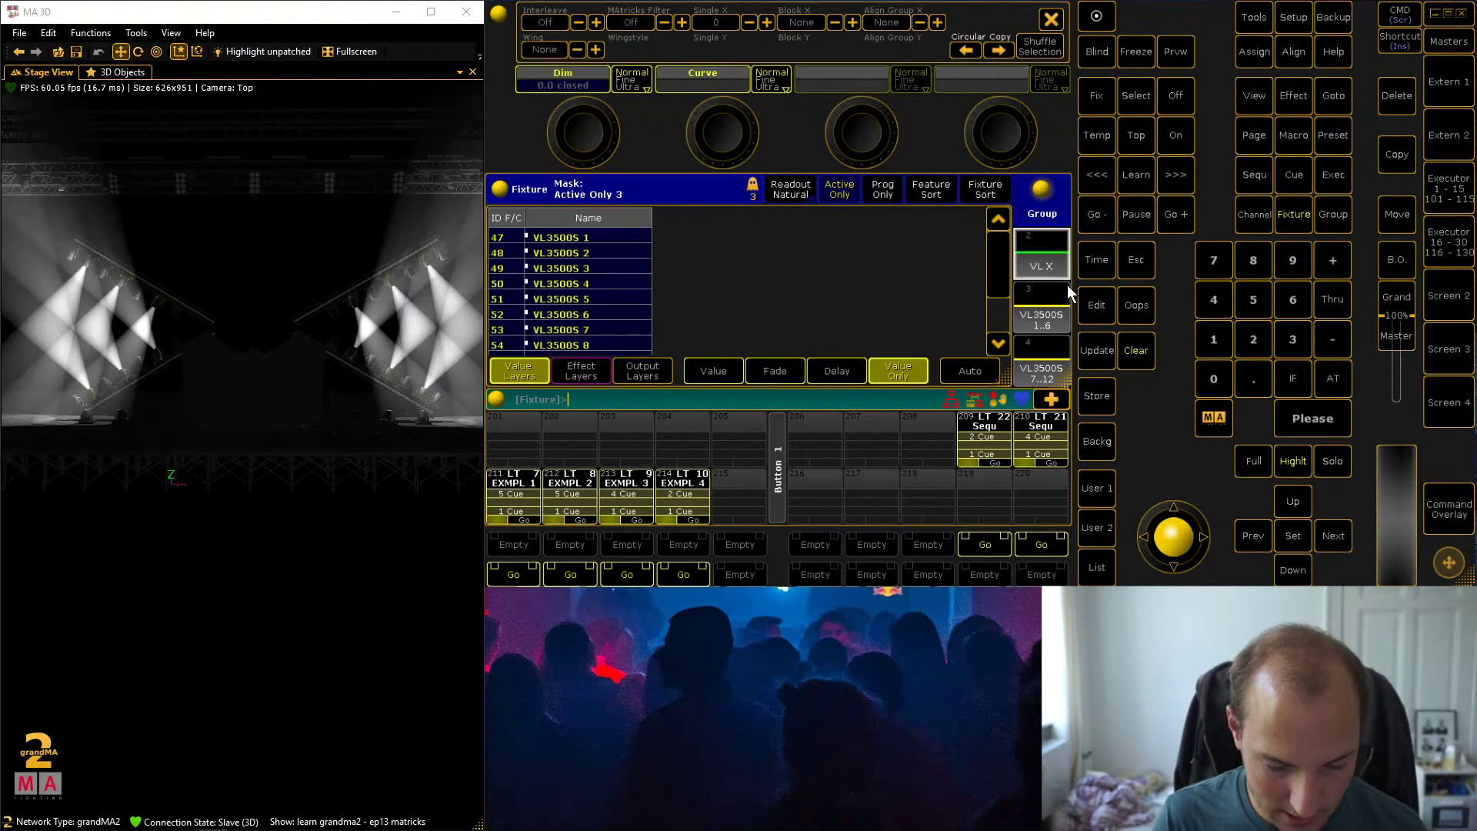
{"action": "left_click", "coordinate": [597, 49]}
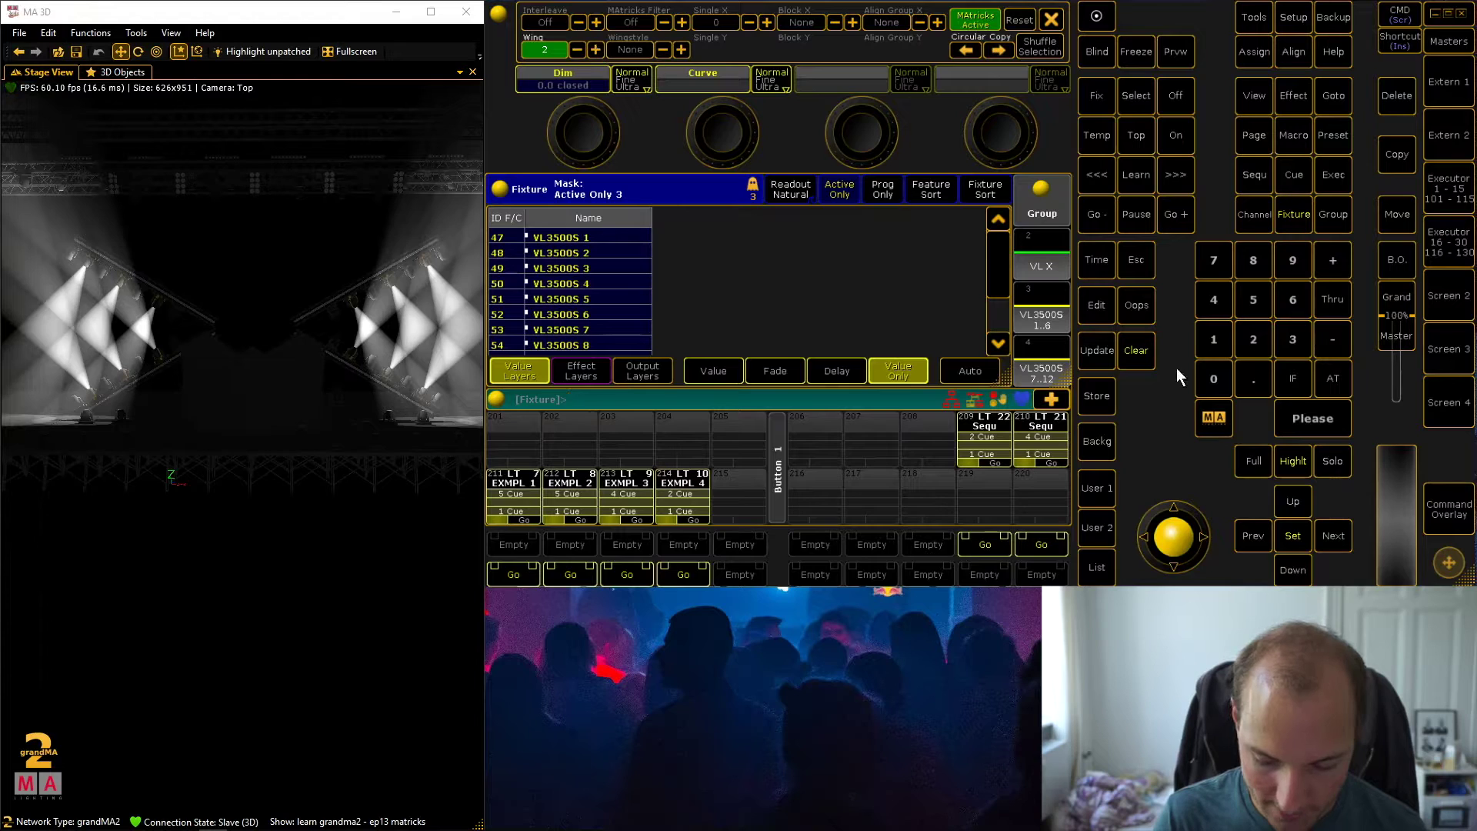
Step forward through the mirrored fixture pairs of Wing 2 up to Single X 6 and check them in the fixture list
{"action": "left_click", "coordinate": [1335, 537]}
{"action": "left_click", "coordinate": [1337, 538]}
{"action": "left_click", "coordinate": [1339, 541]}
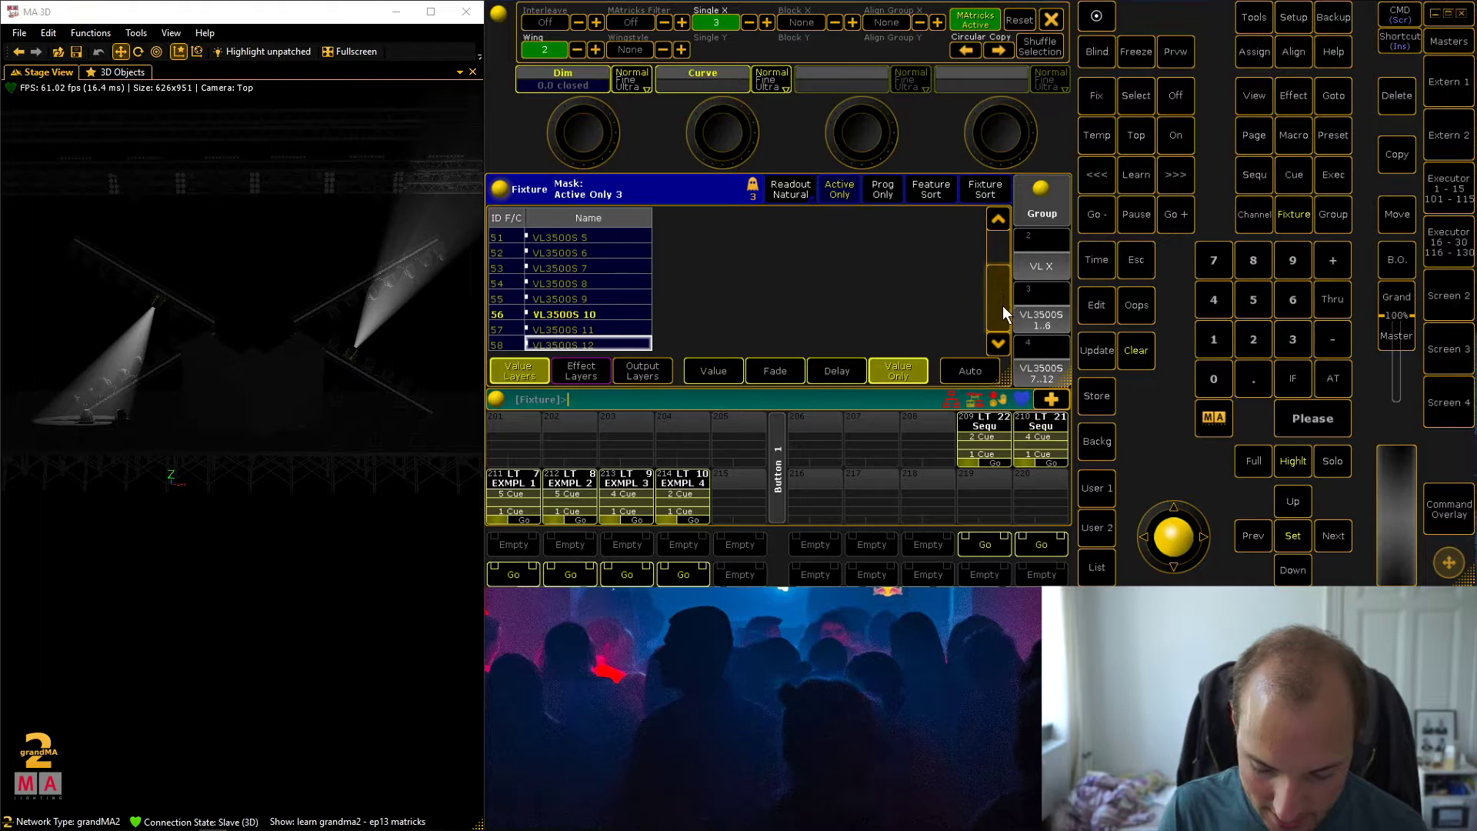
{"action": "left_click", "coordinate": [1333, 536]}
{"action": "left_click", "coordinate": [1333, 536]}
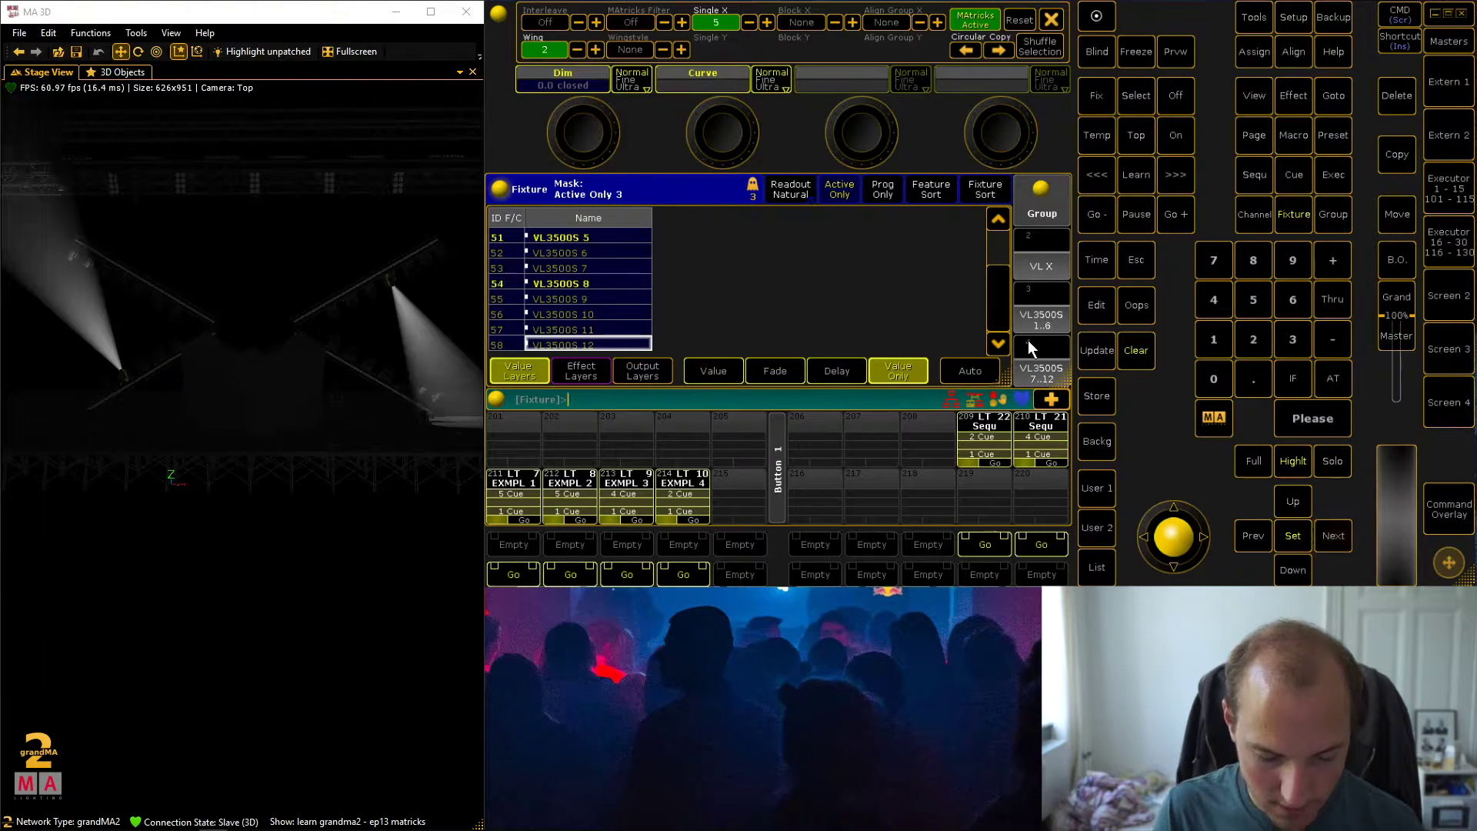
{"action": "left_click_drag", "start_coordinate": [1002, 289], "coordinate": [1001, 265]}
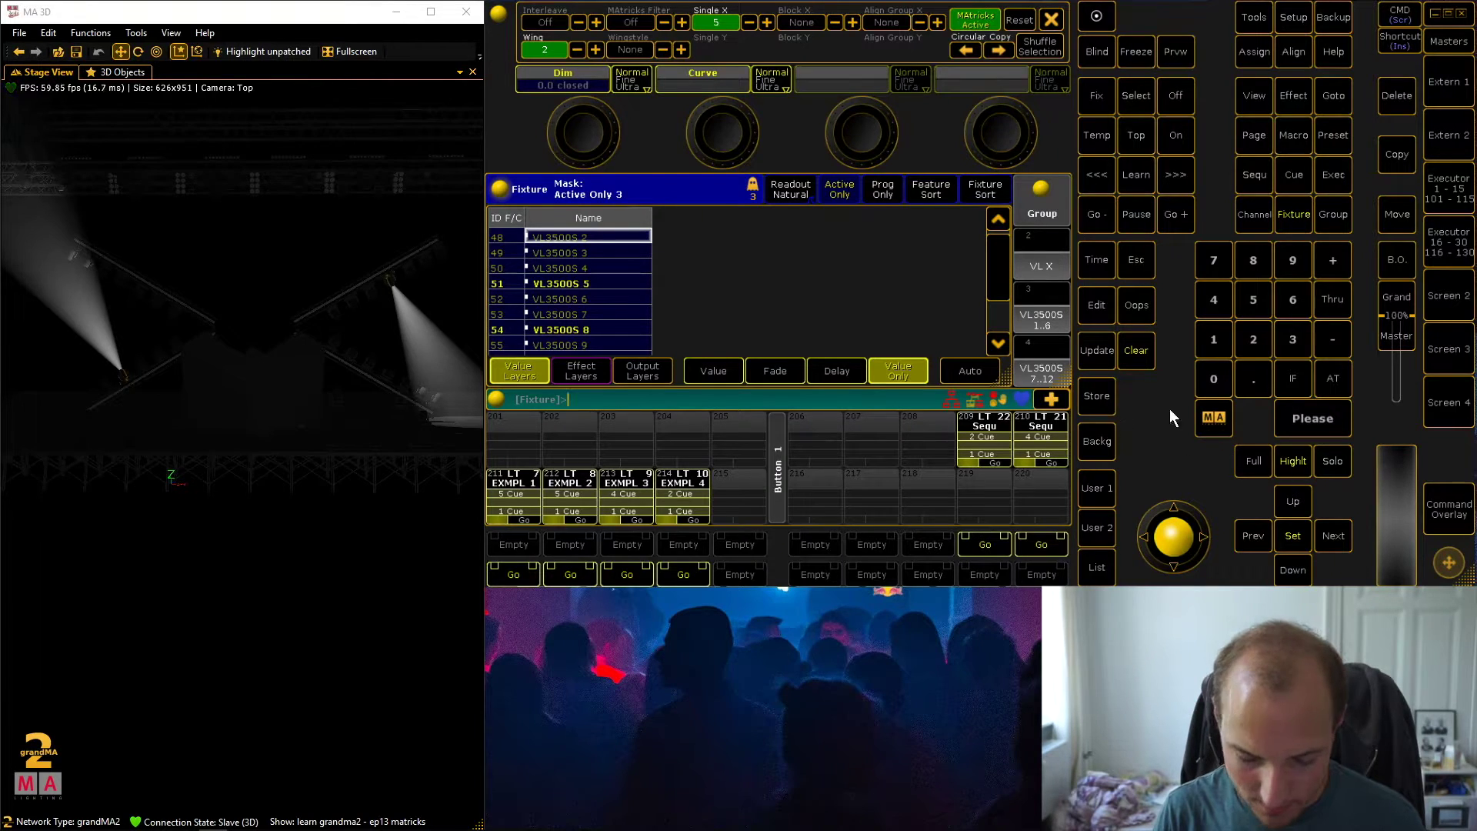
{"action": "left_click", "coordinate": [1345, 543]}
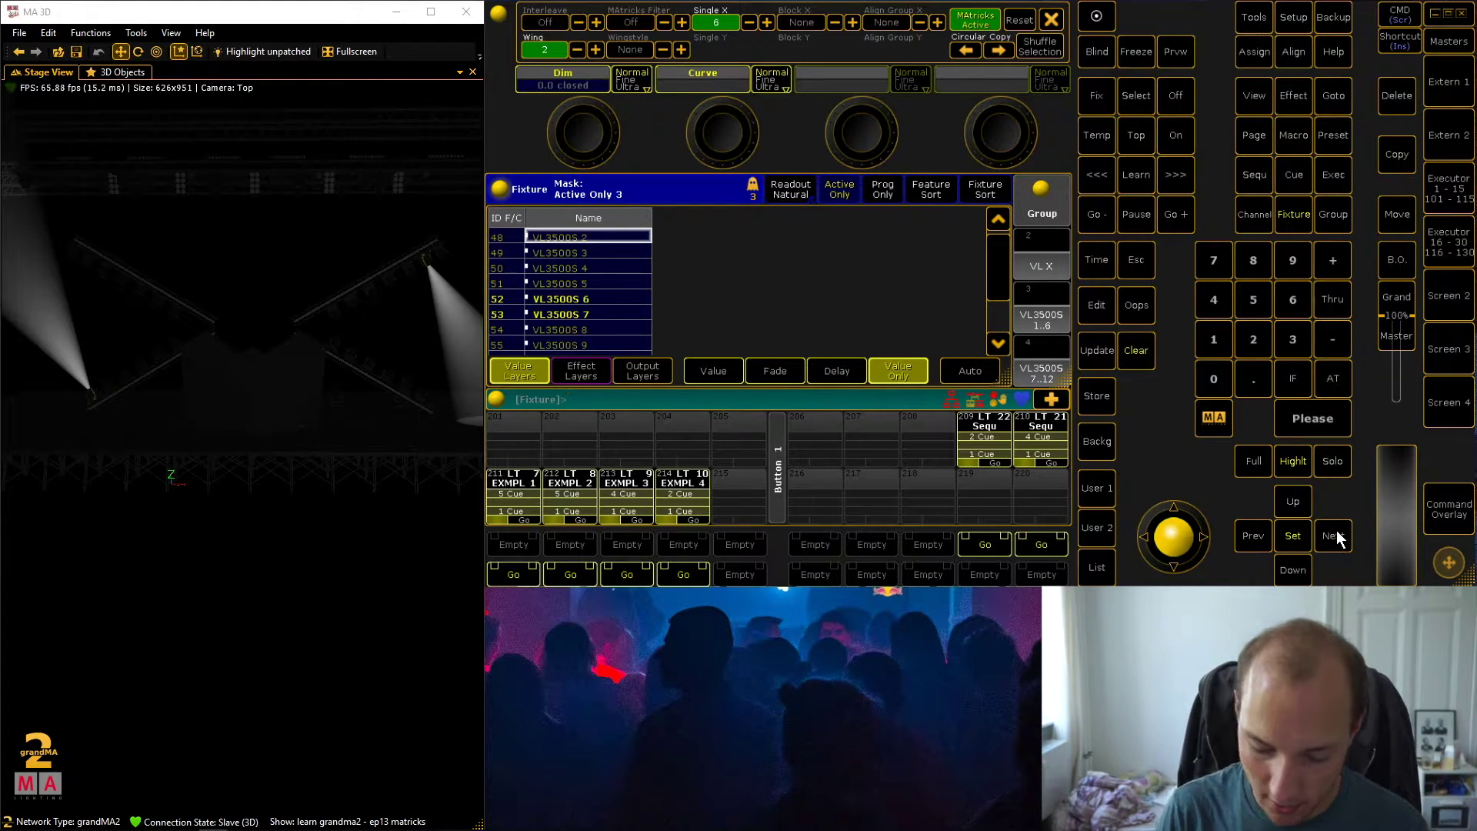
Step backward through the Wing 2 pairs, past Single X 1 and around to Single X 6
{"action": "left_click", "coordinate": [1244, 538]}
{"action": "left_click", "coordinate": [1245, 539]}
{"action": "left_click", "coordinate": [1244, 539]}
{"action": "left_click", "coordinate": [1244, 538]}
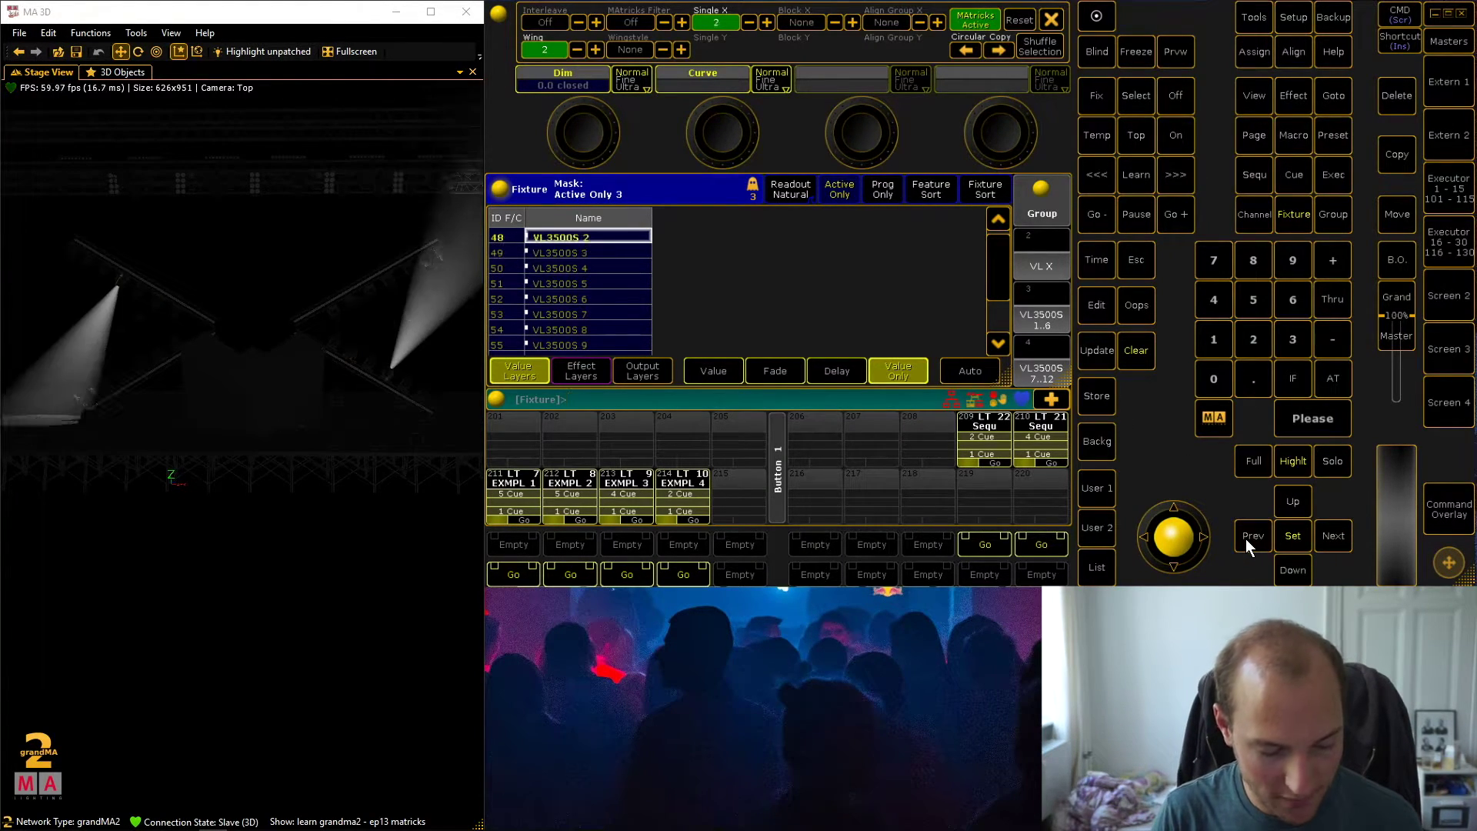
{"action": "left_click", "coordinate": [1245, 538]}
{"action": "left_click", "coordinate": [1244, 538]}
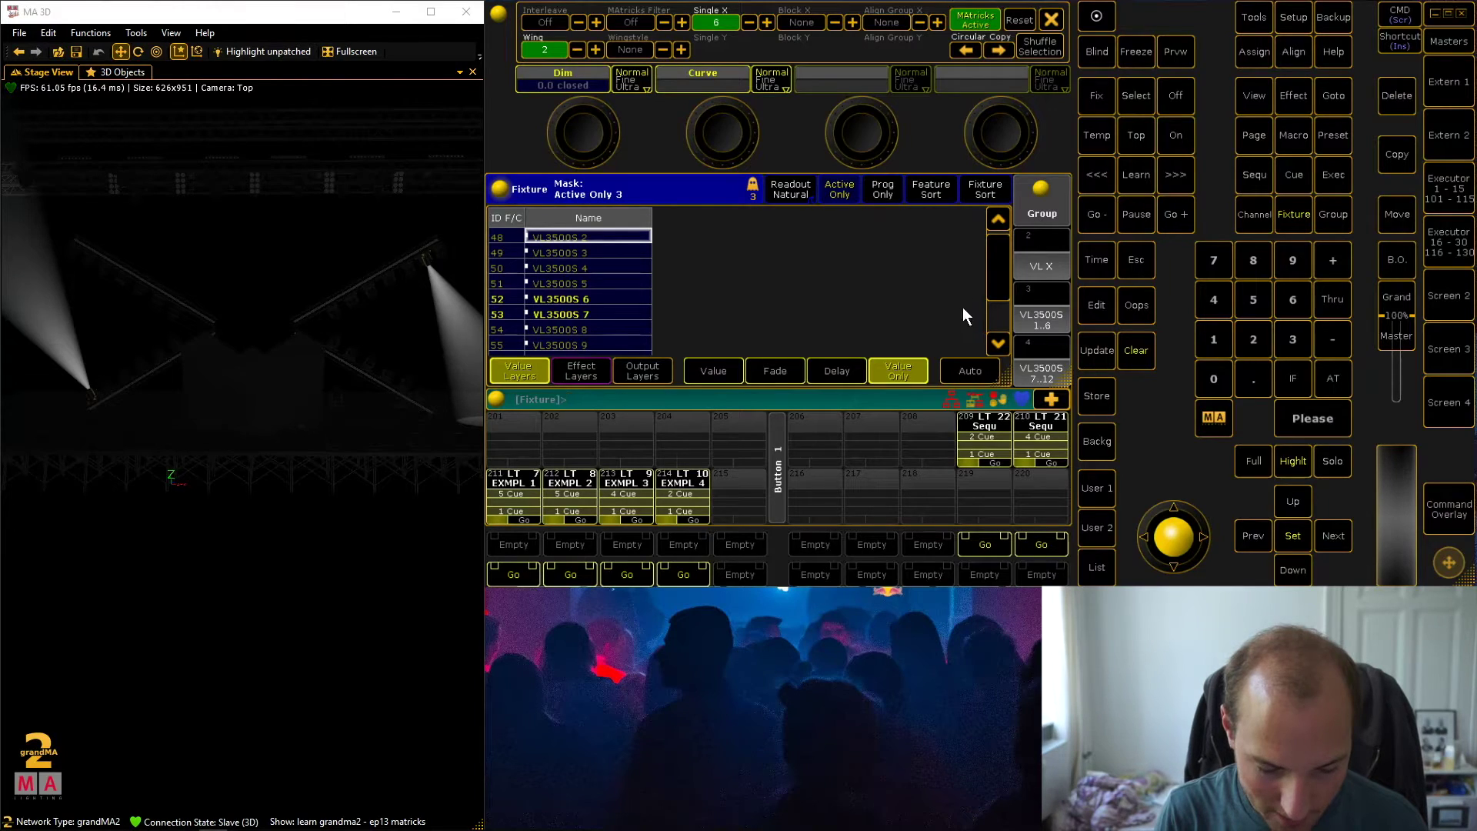
Try the MAtricks Wing at 3, stepping up to Single X 4, and at 4 with Single X 1
{"action": "left_click", "coordinate": [597, 48]}
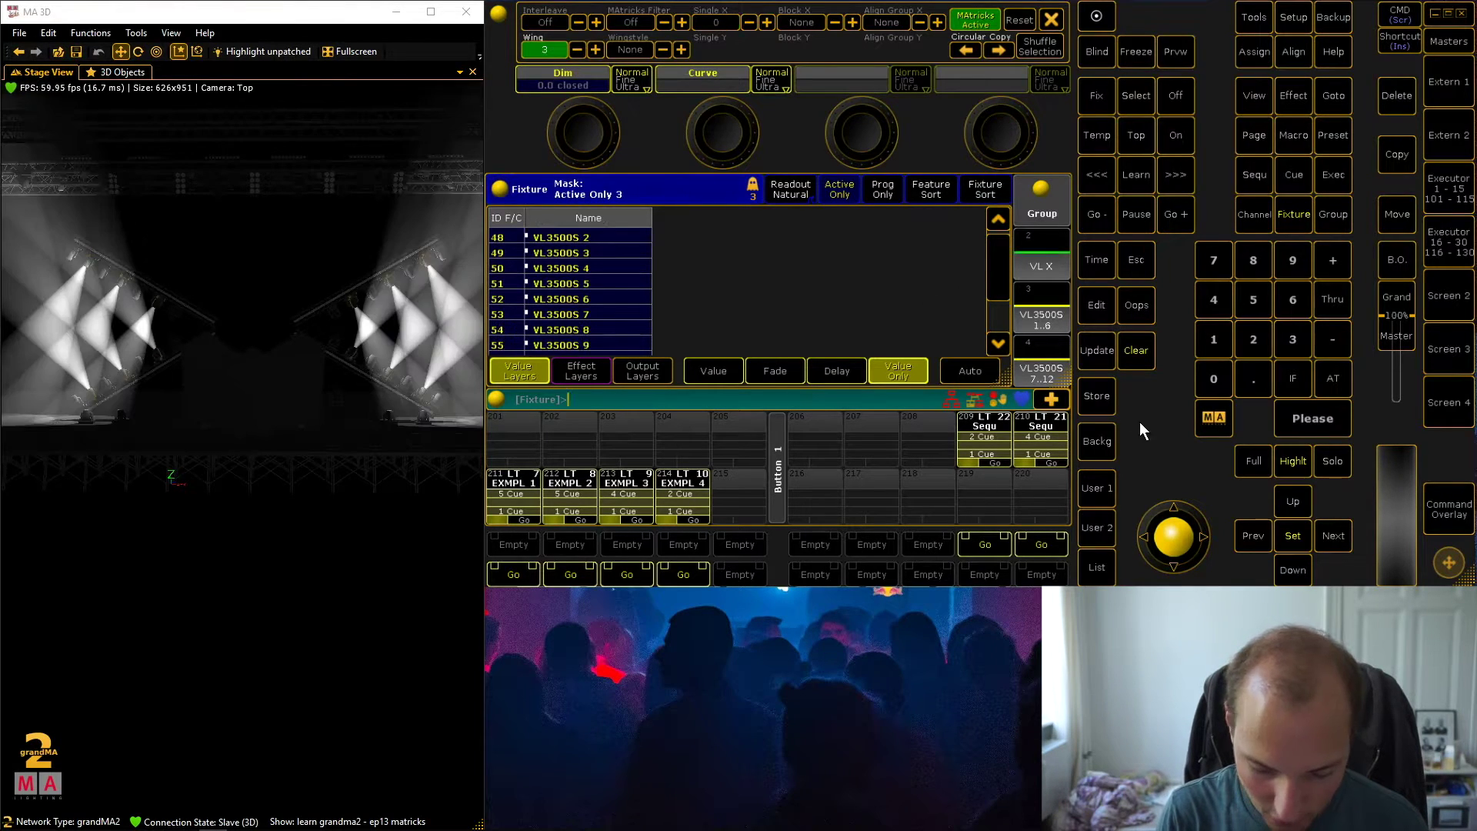
{"action": "left_click", "coordinate": [1330, 540]}
{"action": "left_click", "coordinate": [1338, 539]}
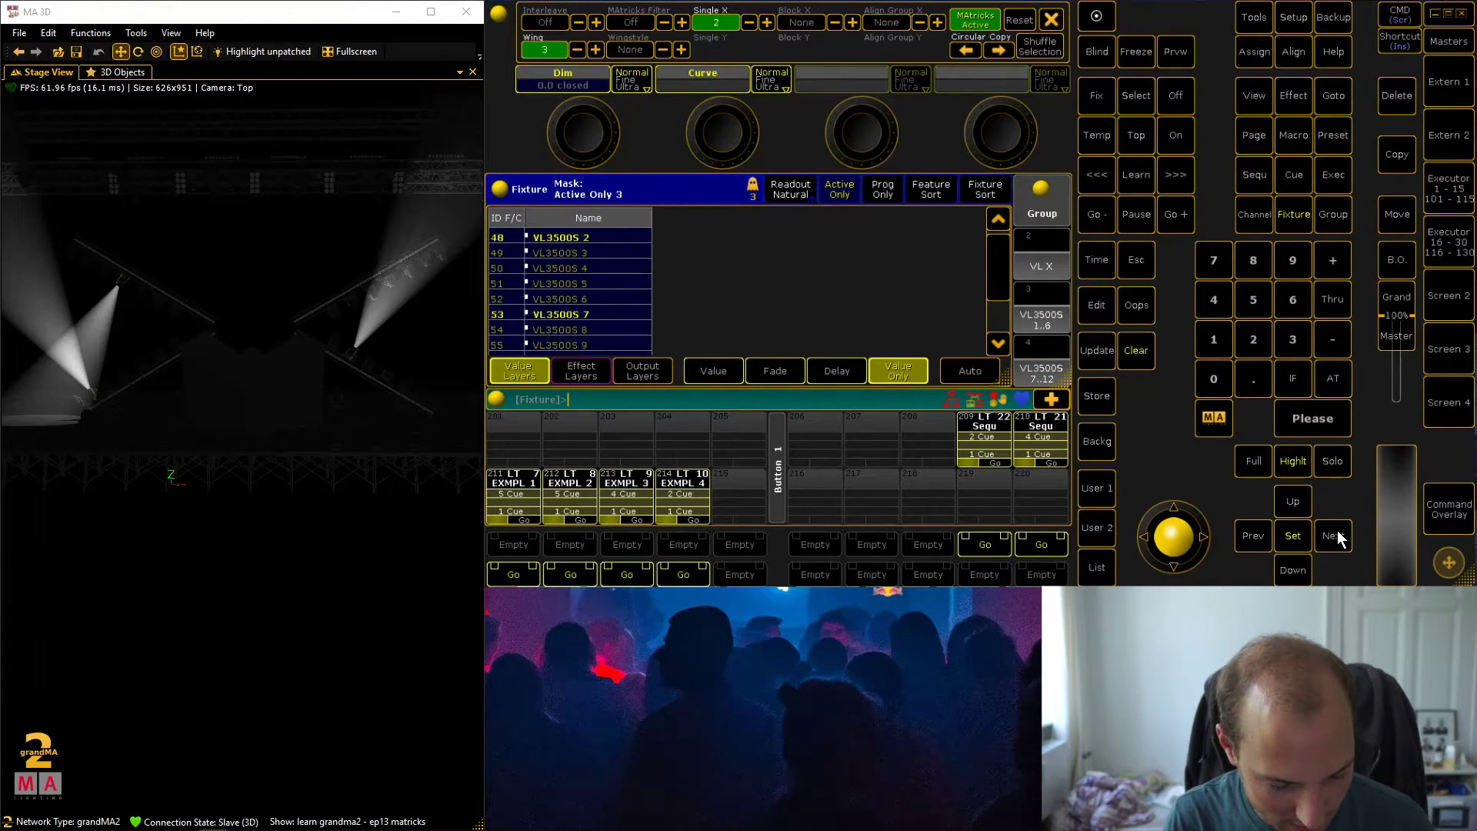
{"action": "left_click", "coordinate": [1338, 540]}
{"action": "left_click", "coordinate": [1337, 539]}
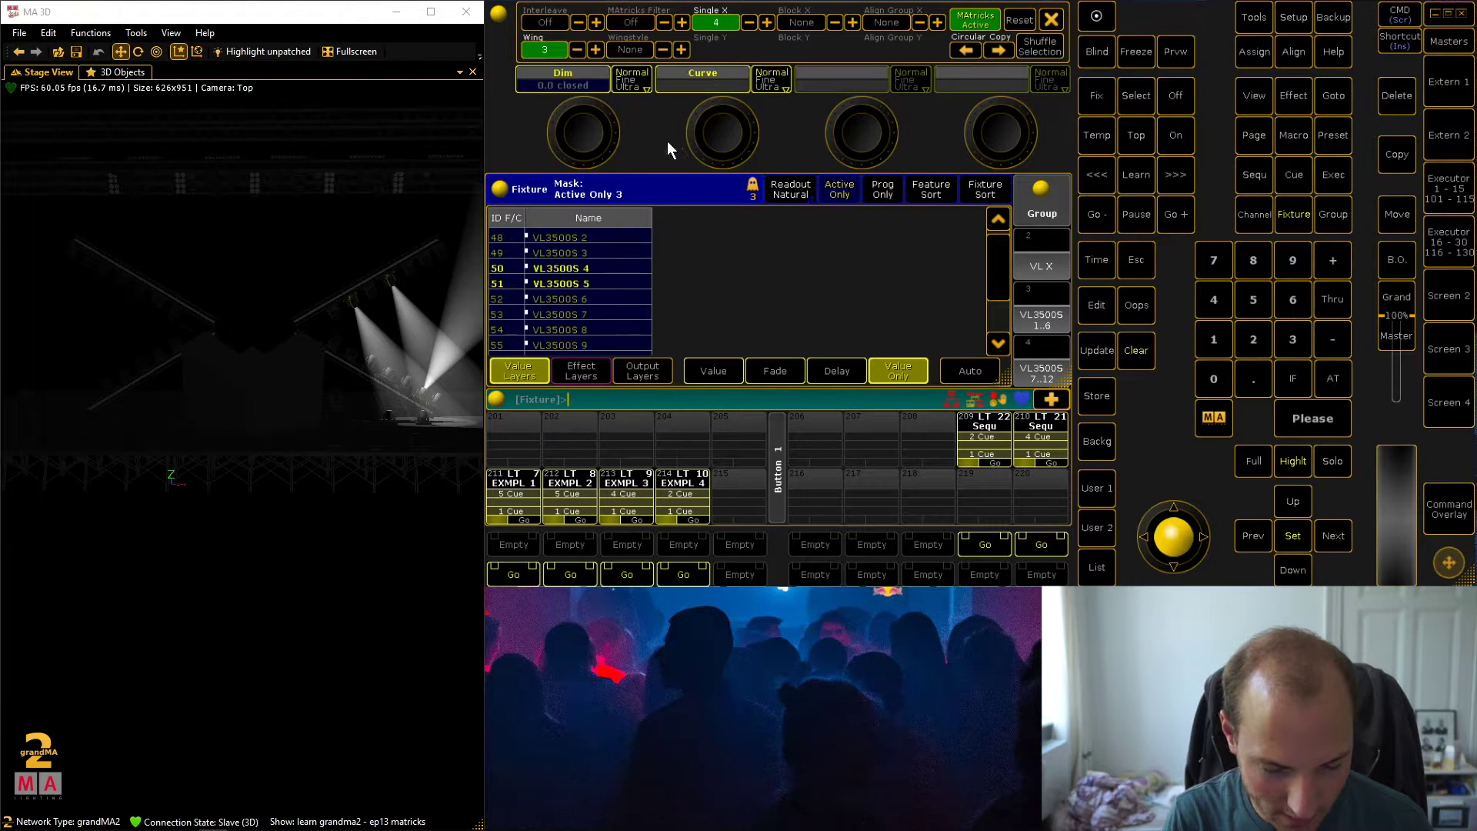
{"action": "left_click", "coordinate": [598, 50]}
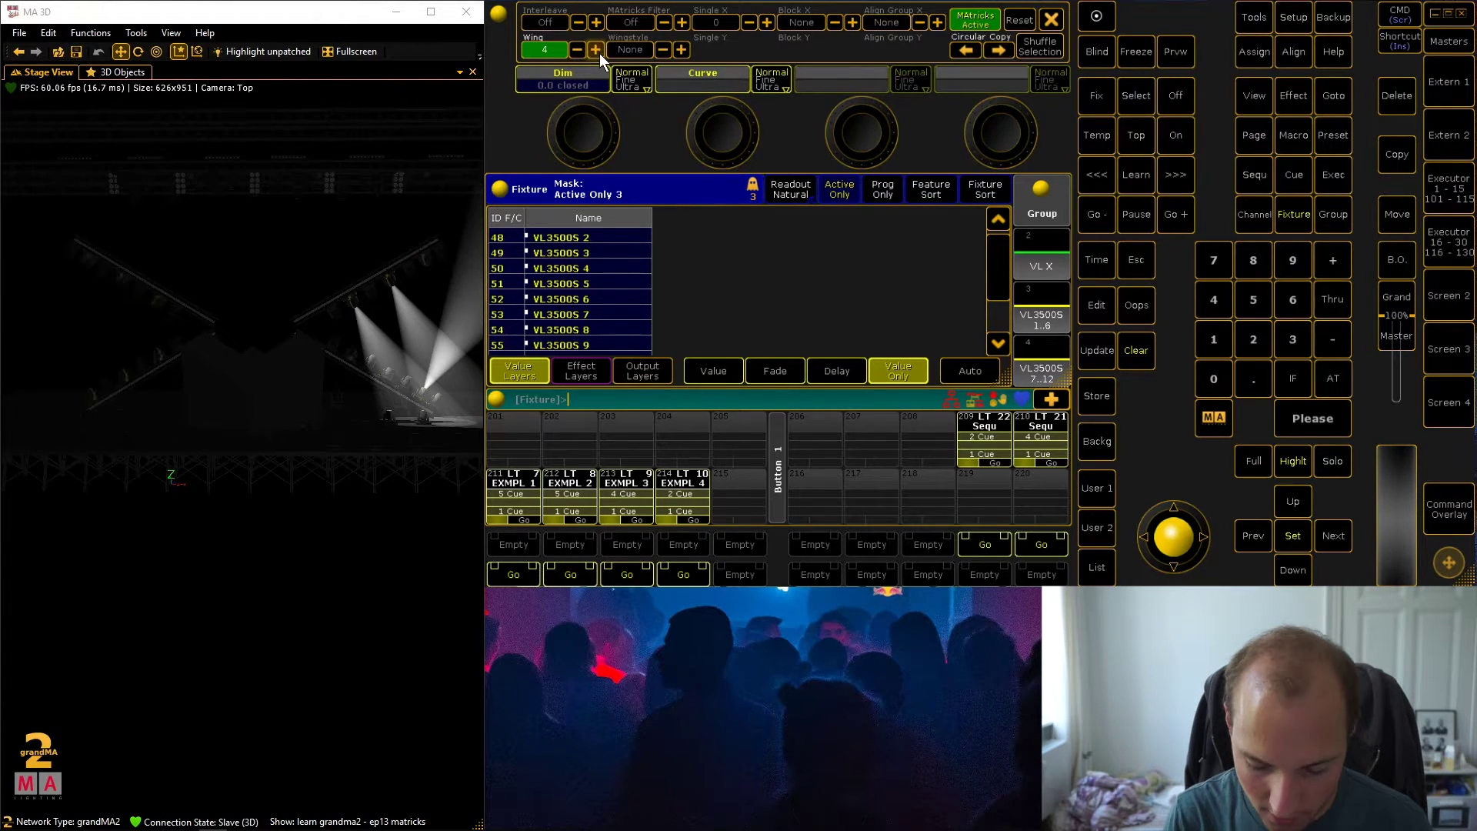
{"action": "left_click", "coordinate": [1338, 539]}
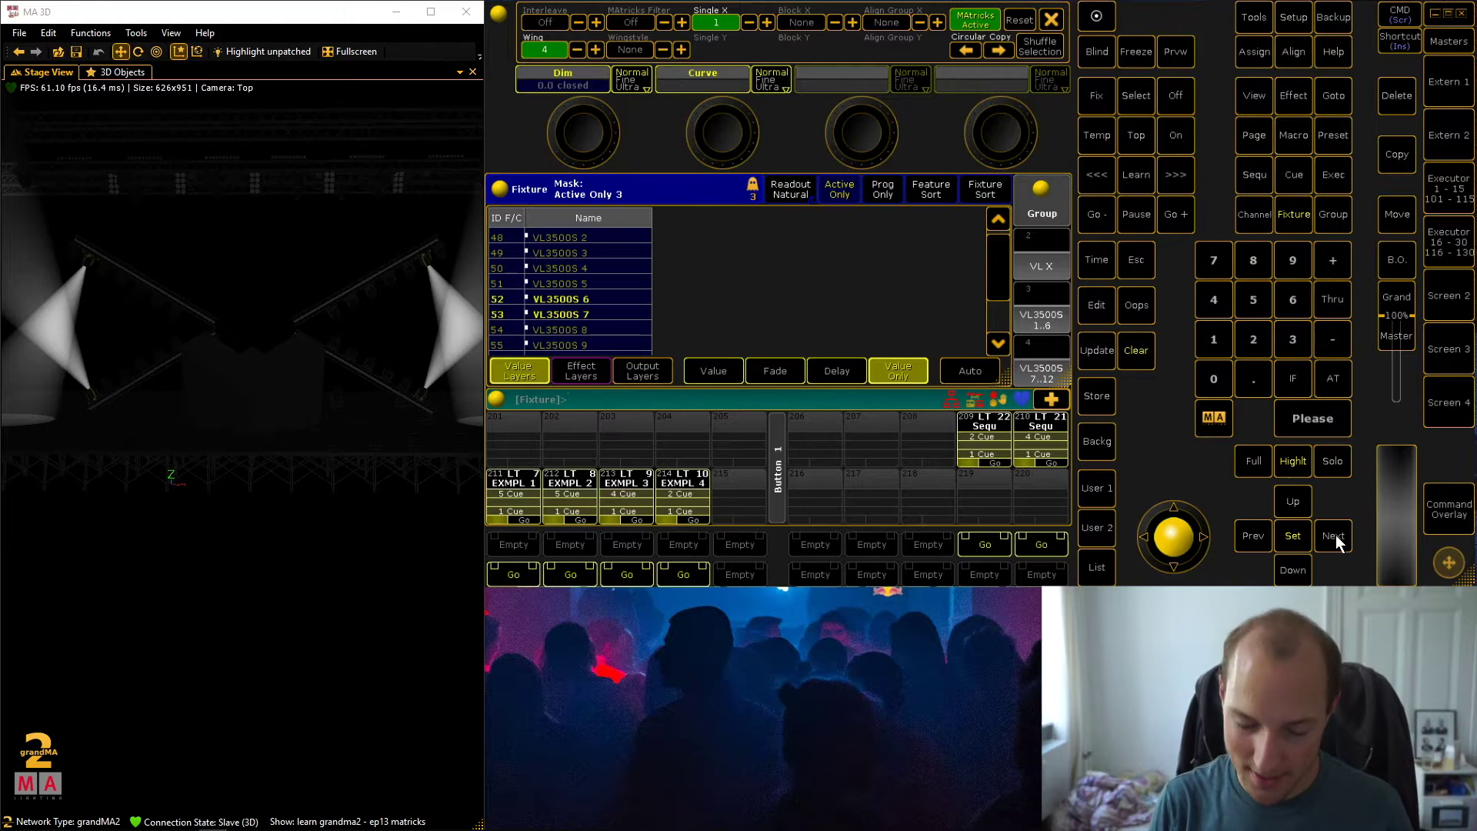
Set the MAtricks Wing to None and step through the VL X fixtures one by one up to Single X 12
{"action": "left_click", "coordinate": [576, 50]}
{"action": "left_click", "coordinate": [578, 50]}
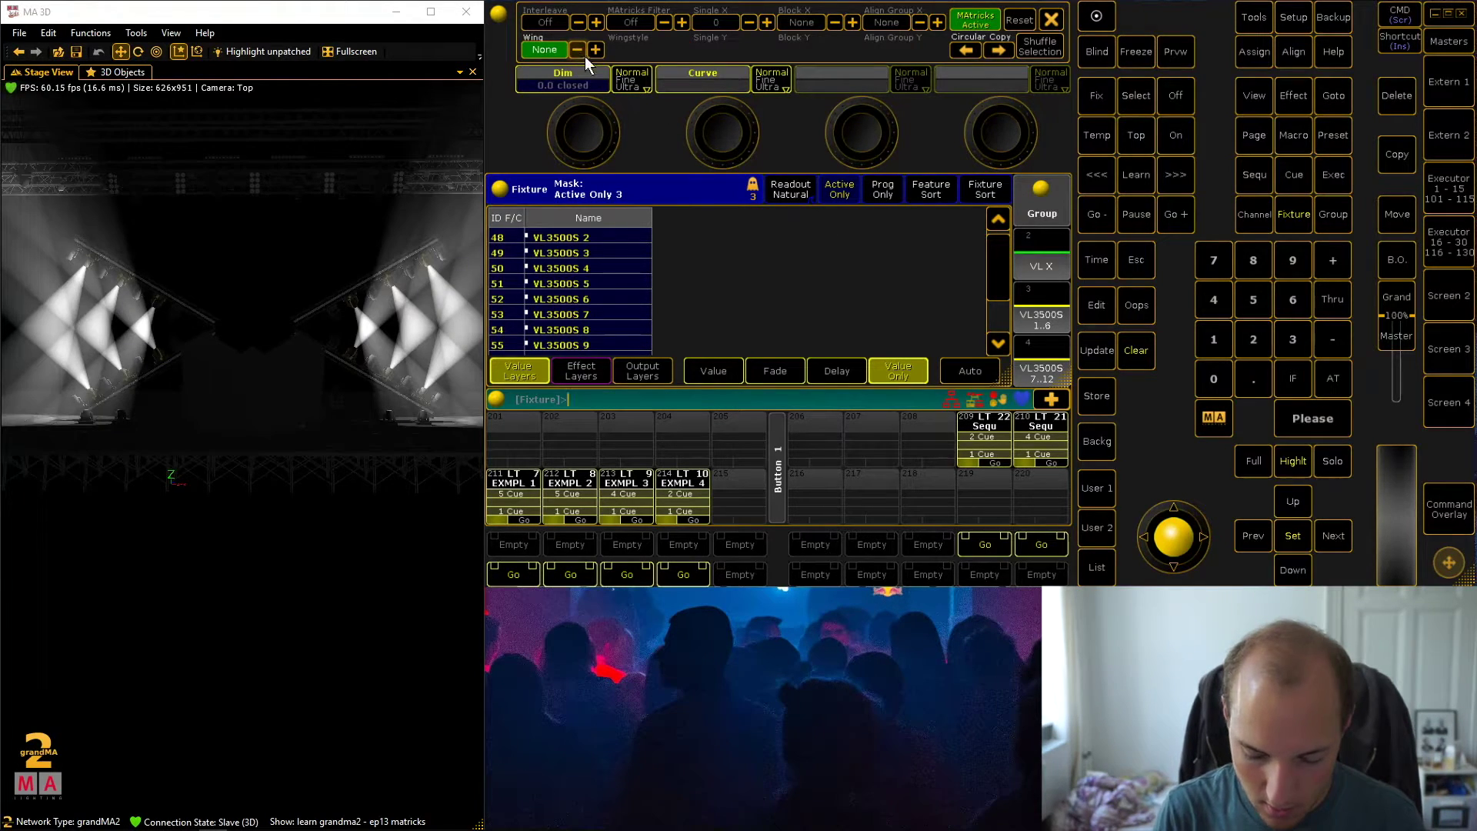
{"action": "left_click", "coordinate": [1333, 537]}
{"action": "left_click", "coordinate": [1333, 537]}
{"action": "left_click", "coordinate": [1334, 537]}
{"action": "left_click", "coordinate": [1334, 537]}
{"action": "left_click", "coordinate": [1334, 537]}
{"action": "left_click", "coordinate": [1334, 536]}
{"action": "left_click", "coordinate": [1333, 537]}
{"action": "left_click", "coordinate": [1333, 537]}
{"action": "left_click", "coordinate": [1334, 537]}
{"action": "left_click", "coordinate": [1333, 537]}
{"action": "left_click", "coordinate": [1333, 537]}
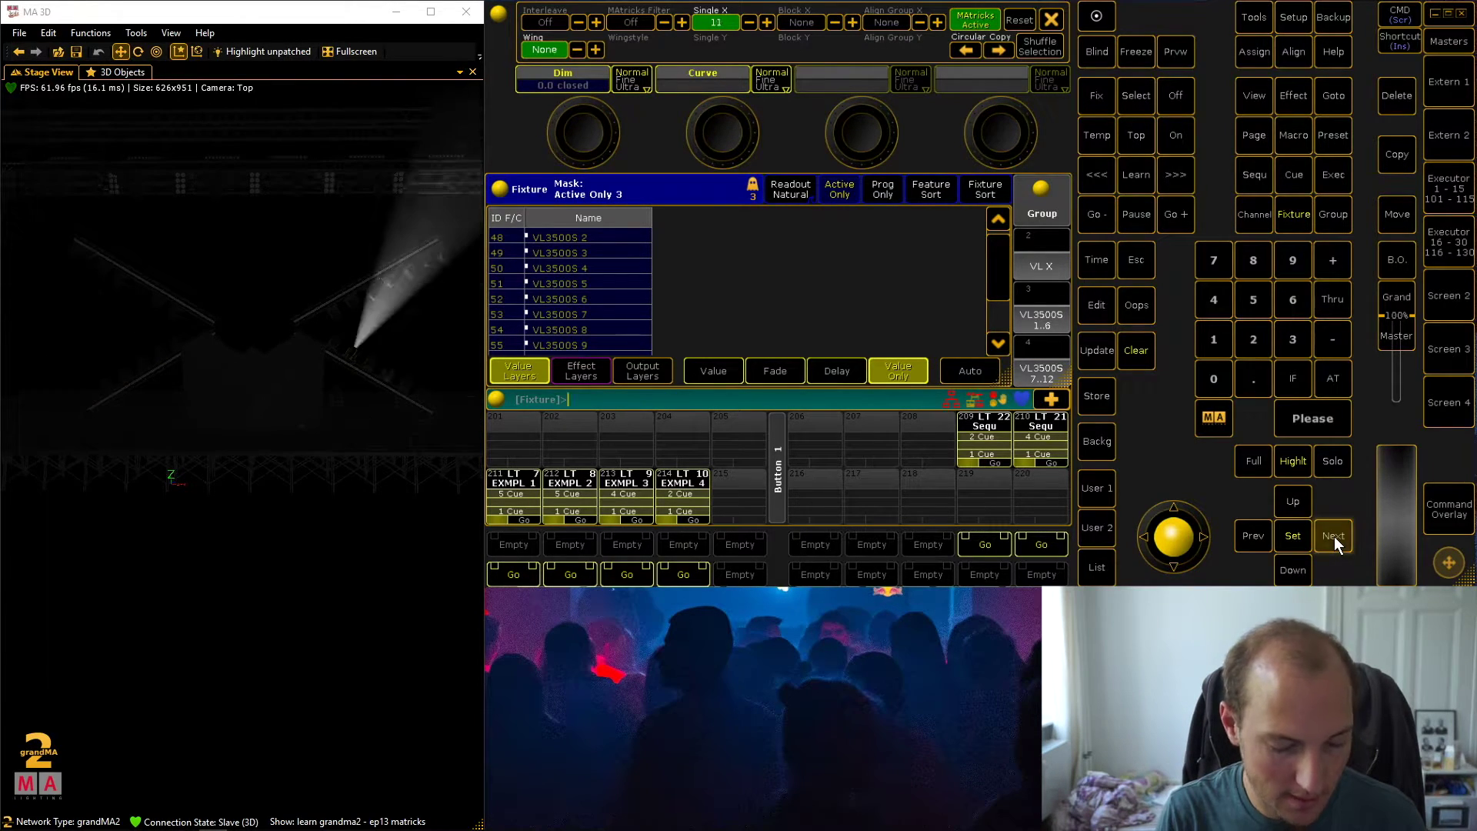
{"action": "left_click", "coordinate": [1334, 537]}
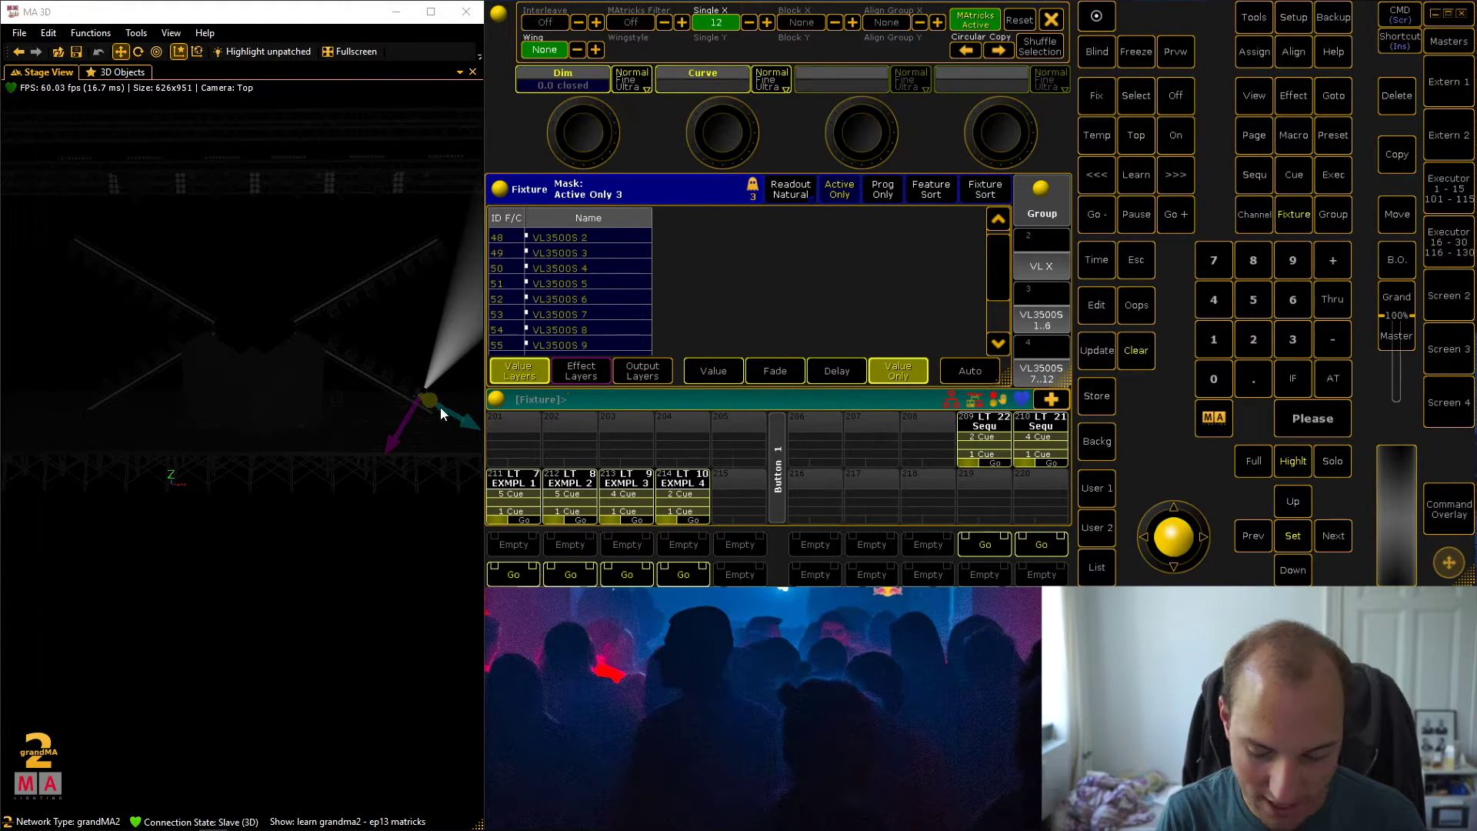
Step back through the single fixtures of the VL X group to Single X 1
{"action": "left_click", "coordinate": [1254, 537]}
{"action": "left_click", "coordinate": [1253, 537]}
{"action": "left_click", "coordinate": [1253, 537]}
{"action": "left_click", "coordinate": [1254, 536]}
{"action": "left_click", "coordinate": [1253, 537]}
{"action": "left_click", "coordinate": [1253, 537]}
{"action": "left_click", "coordinate": [1254, 537]}
{"action": "left_click", "coordinate": [1253, 536]}
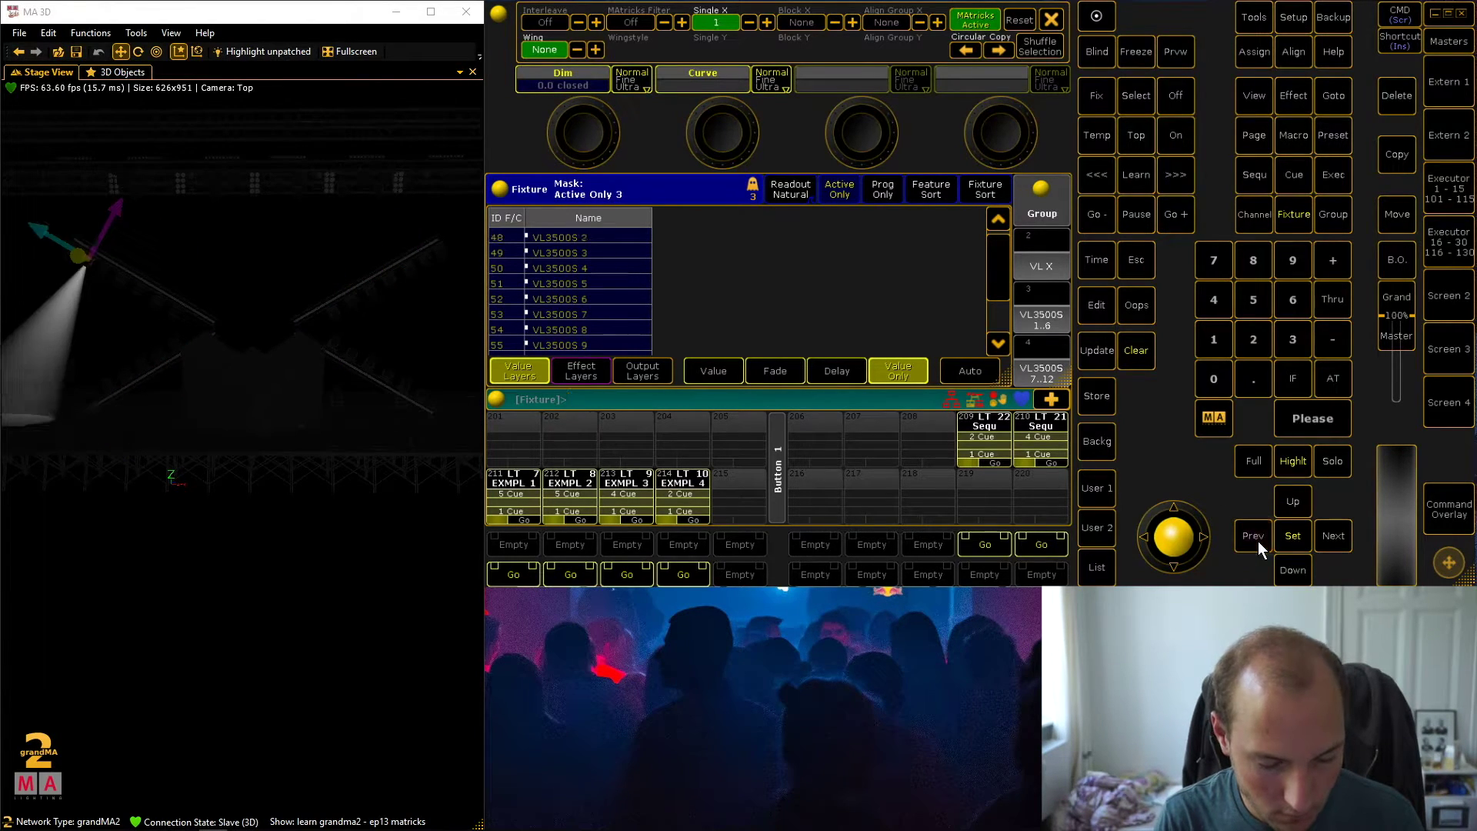
Set the MAtricks Wing to 4 and cycle repeatedly through its selections from Single X 1 to 3, ending on Single X 1
{"action": "left_click", "coordinate": [595, 49]}
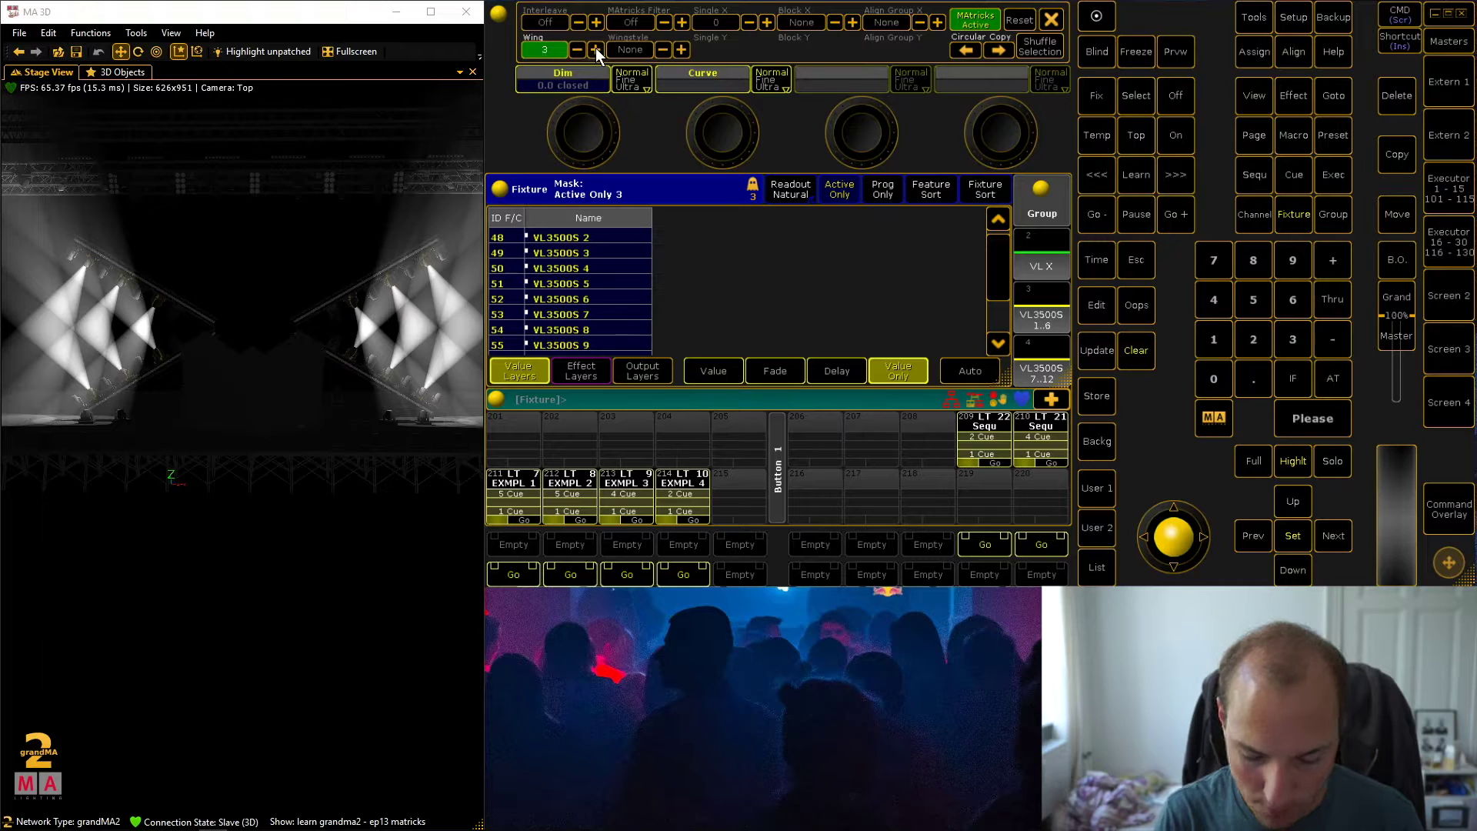
{"action": "left_click", "coordinate": [1328, 535]}
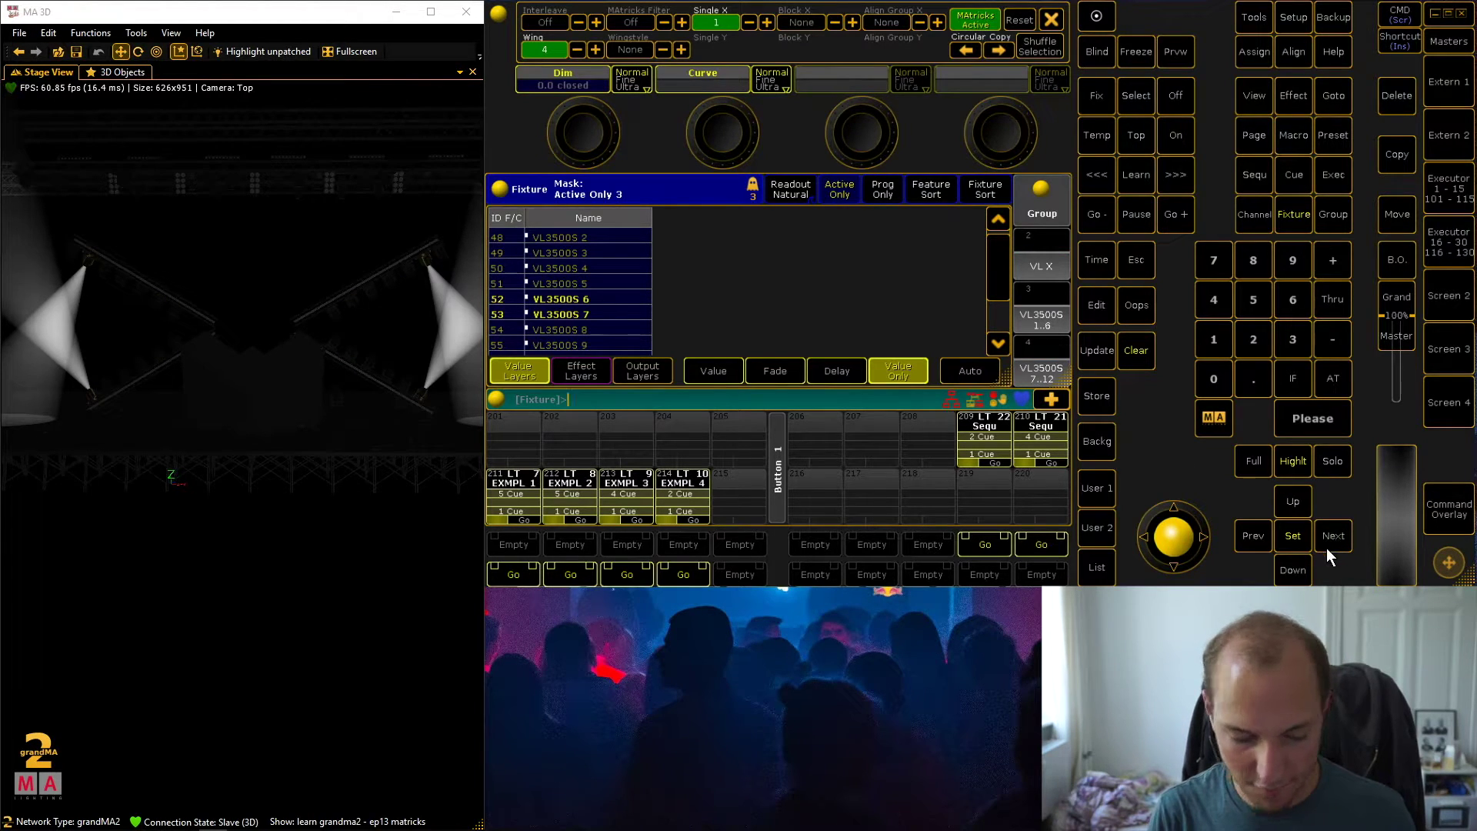
{"action": "left_click", "coordinate": [1331, 538]}
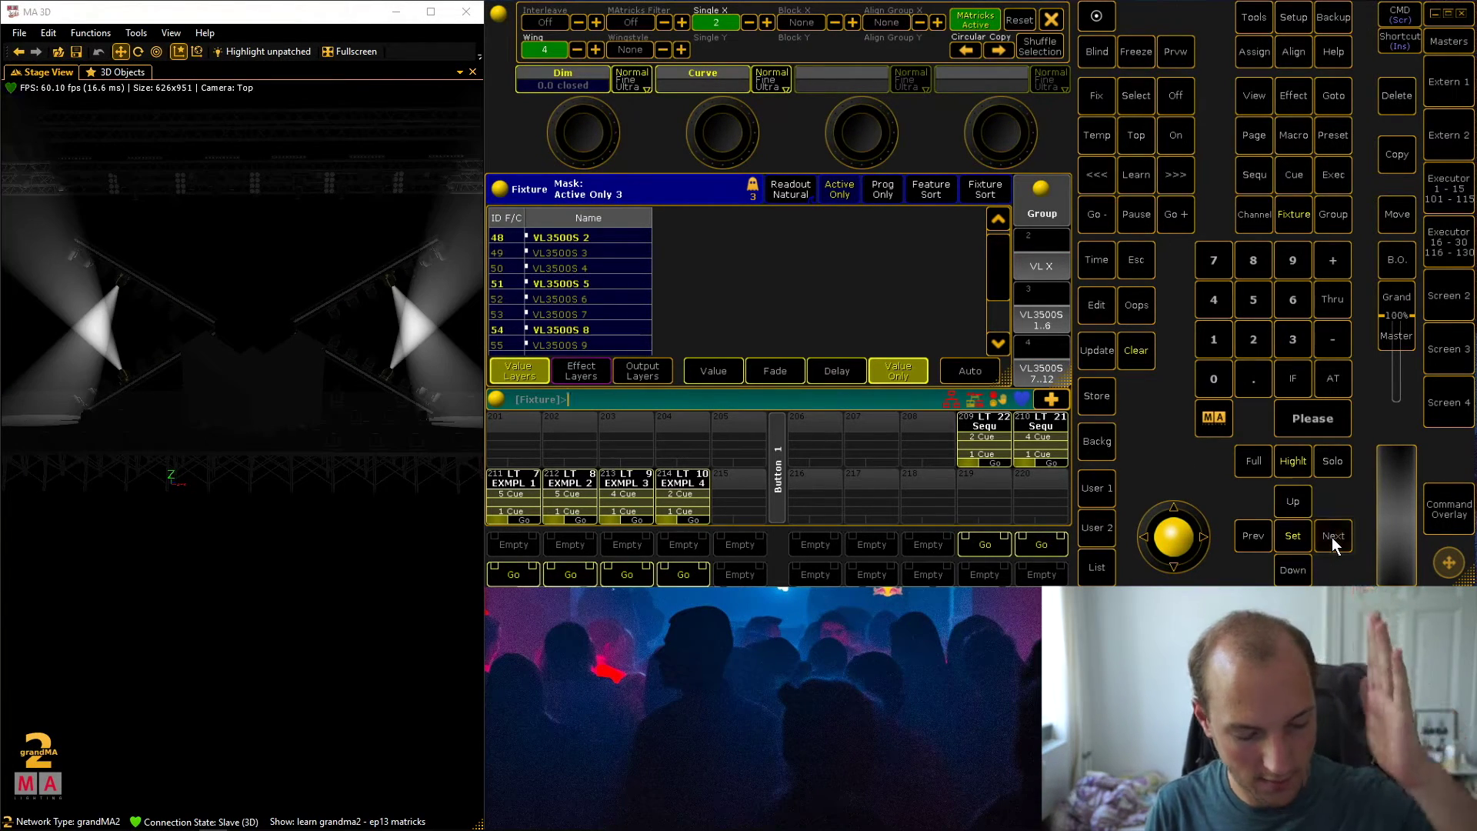
{"action": "left_click", "coordinate": [1333, 538]}
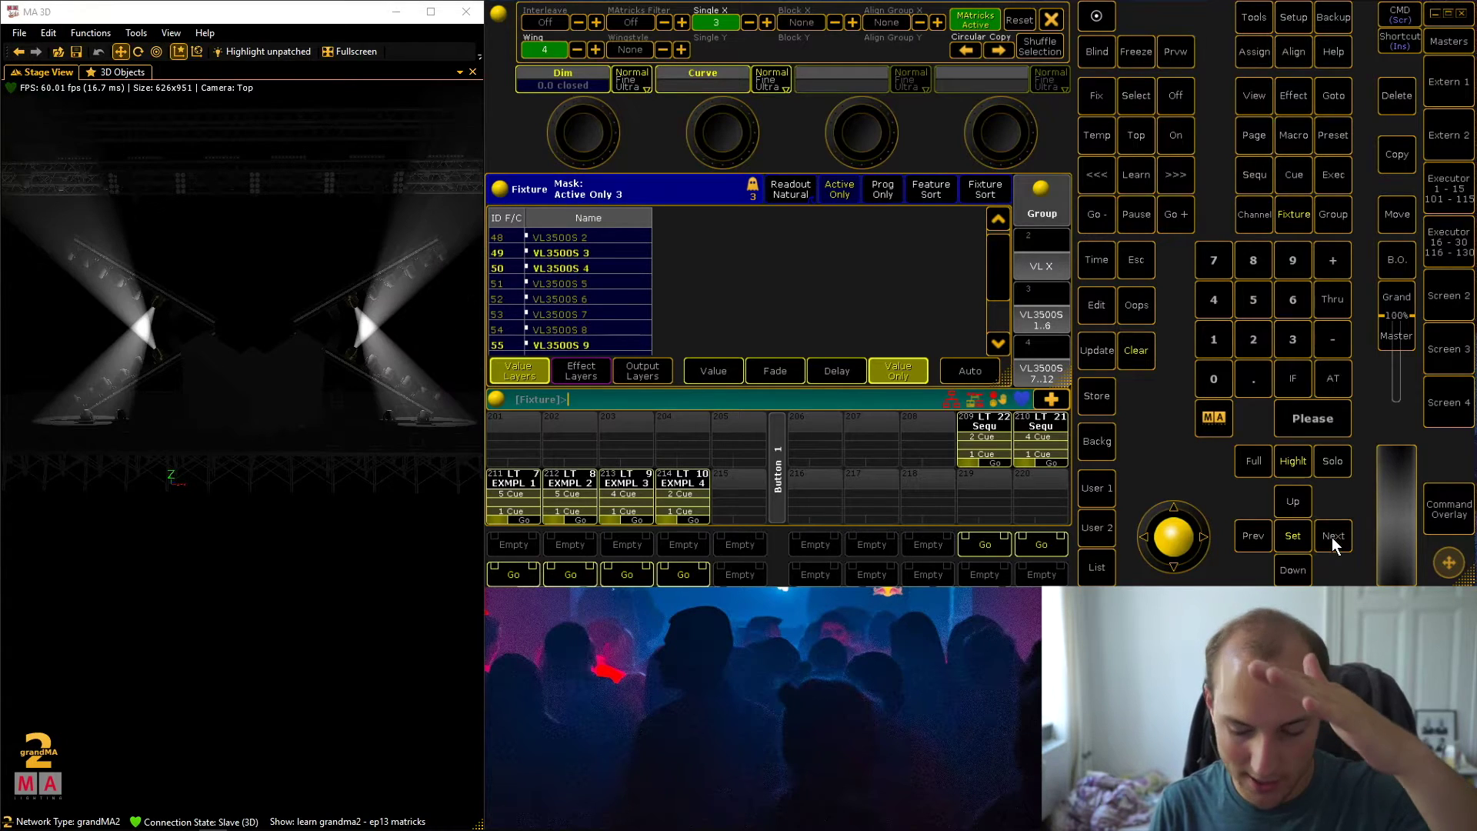
{"action": "left_click", "coordinate": [1333, 538]}
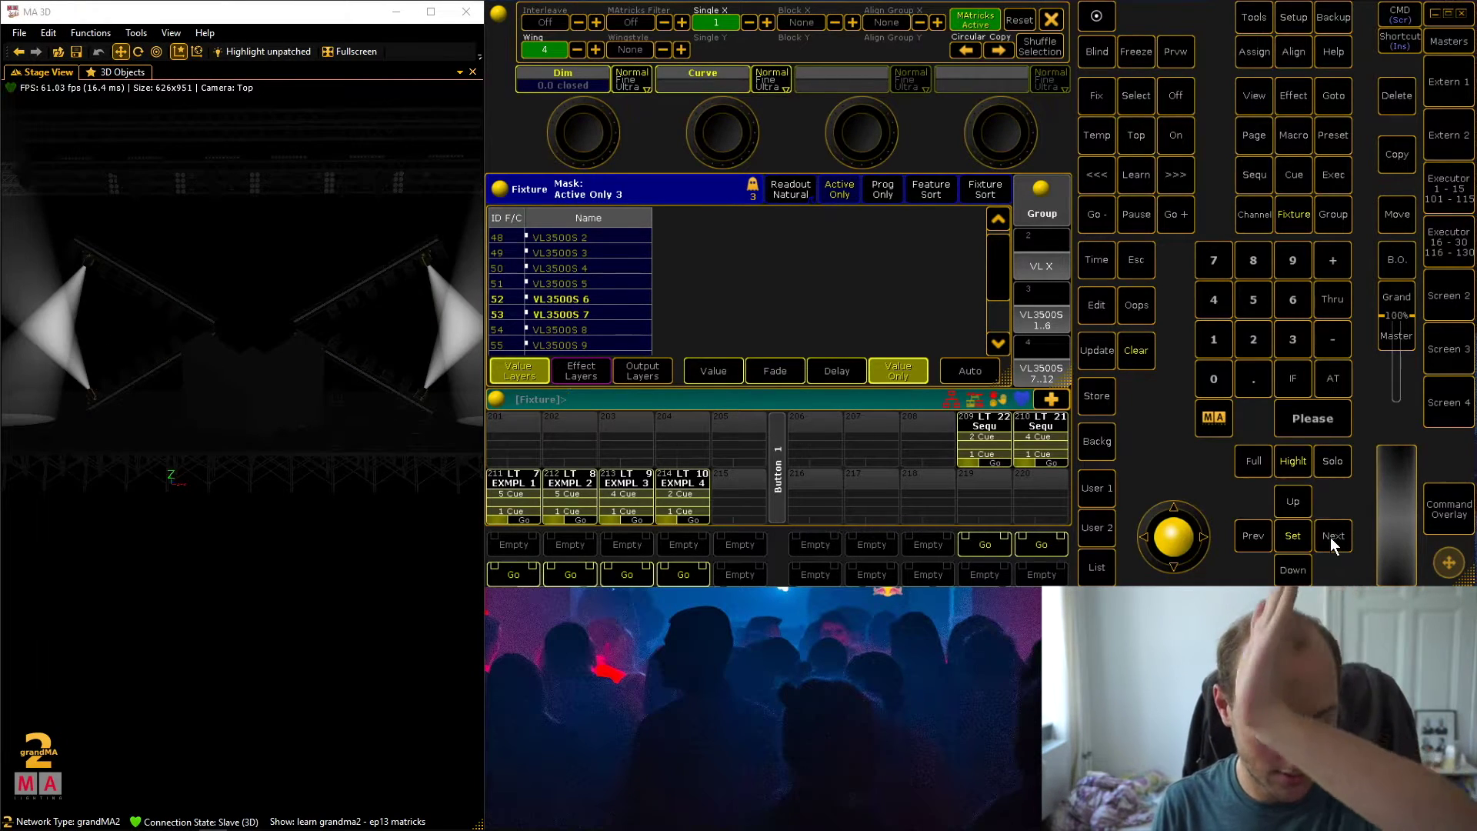
{"action": "left_click", "coordinate": [1333, 538]}
{"action": "left_click", "coordinate": [1333, 538]}
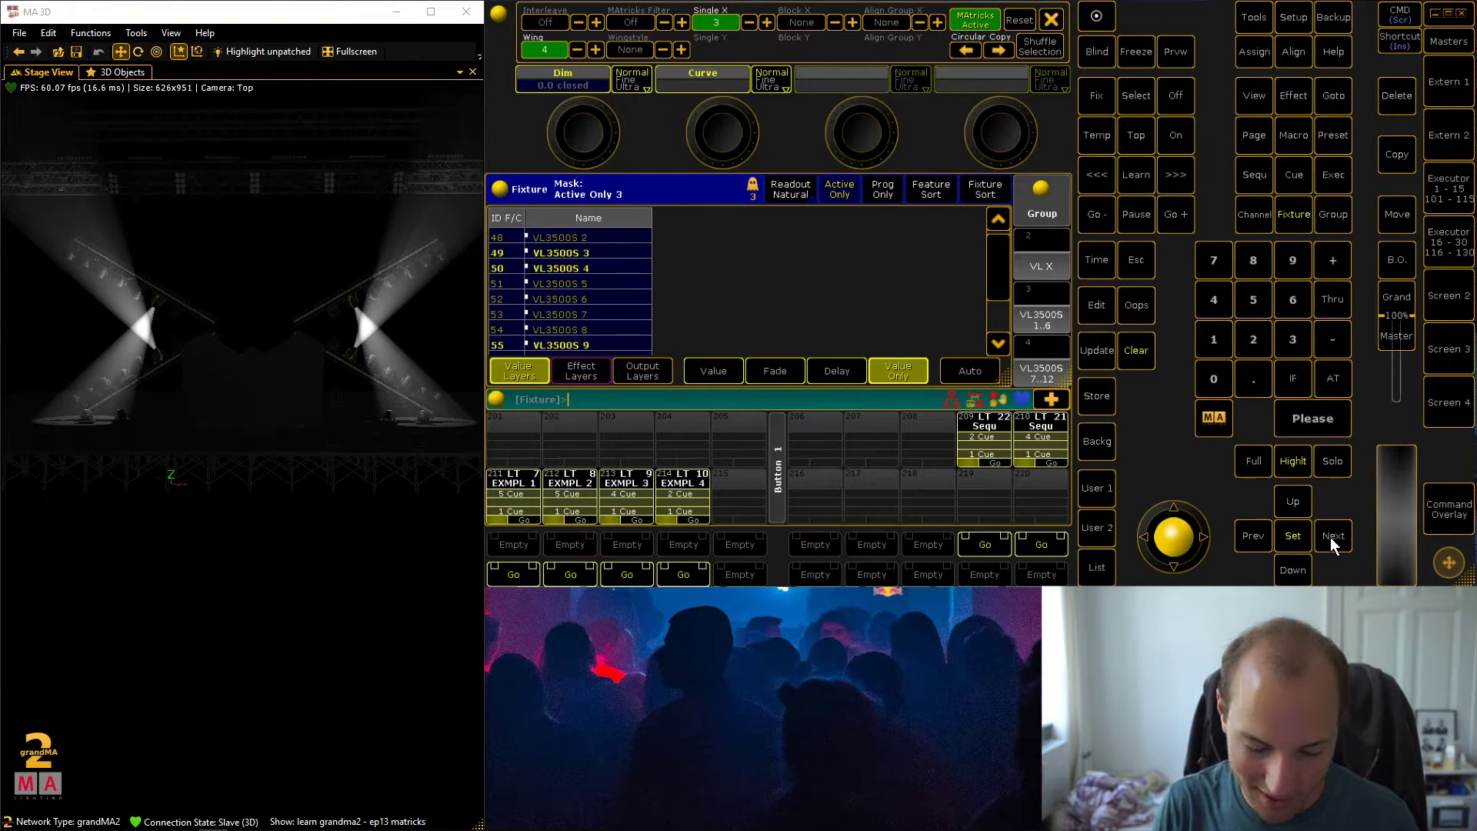
{"action": "left_click", "coordinate": [1333, 539]}
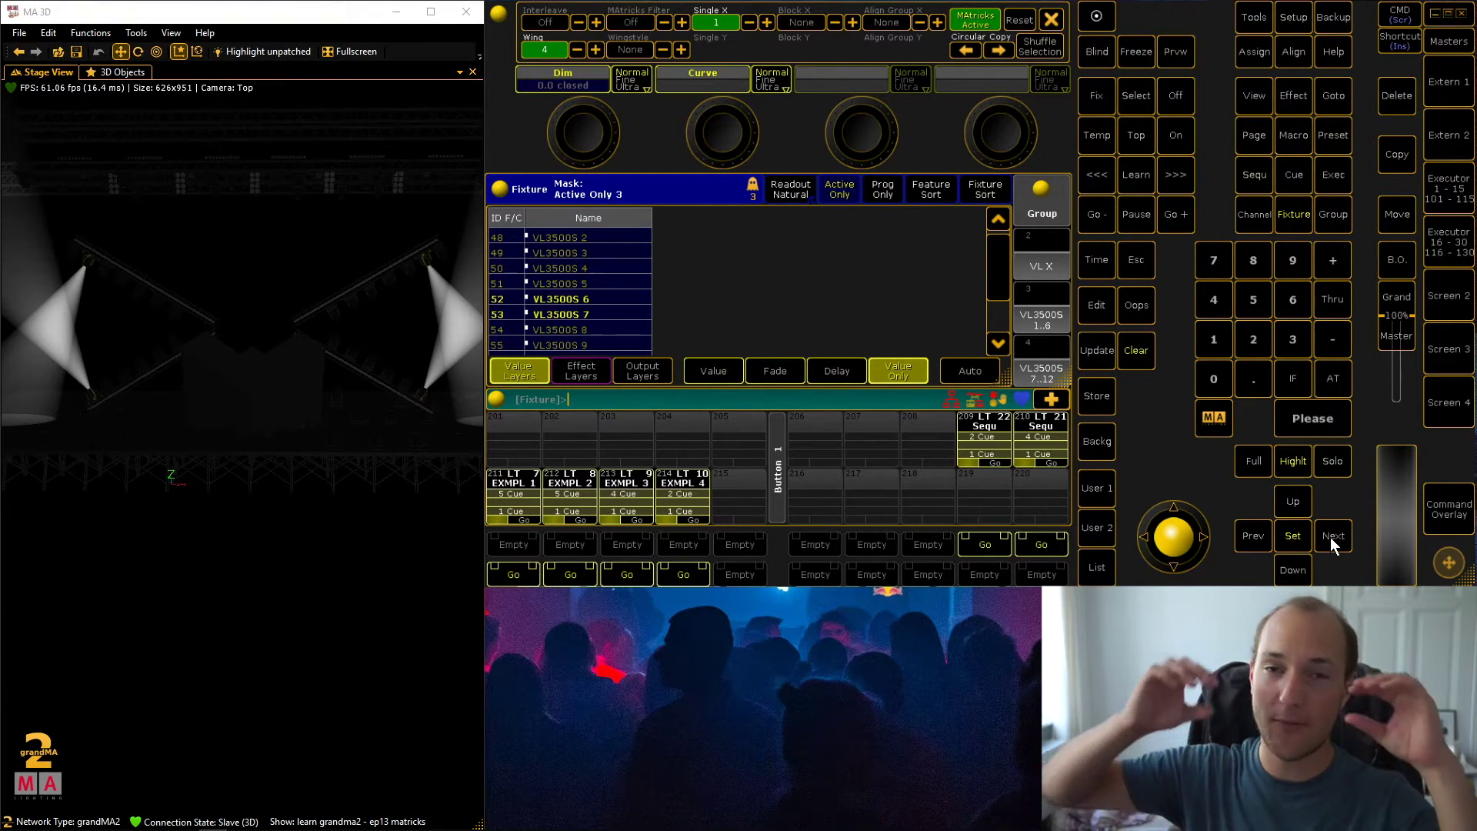
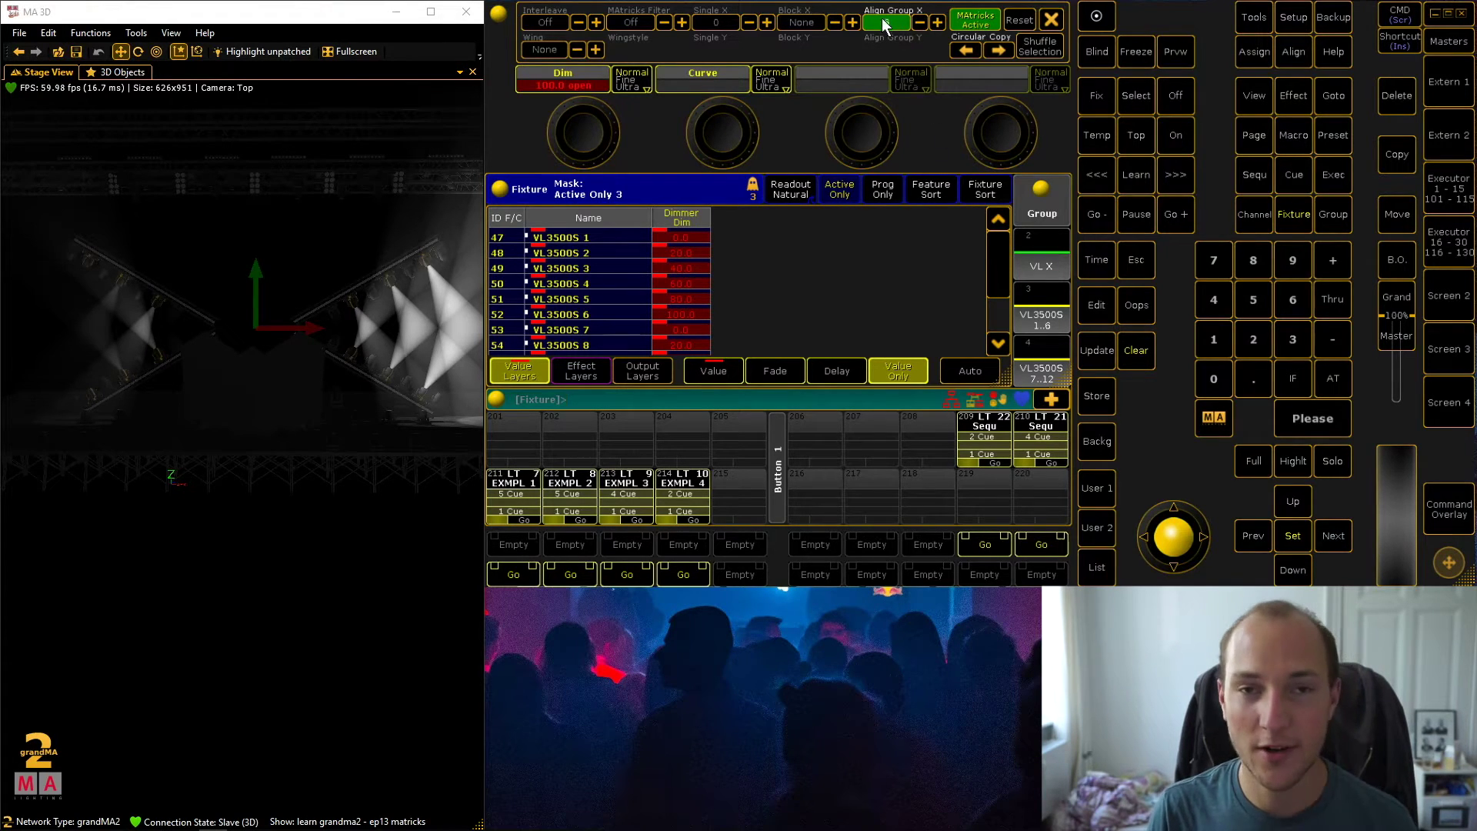
Set Align Group X to 3 and spread the VL X dimmers from 0 thru 100
{"action": "scroll", "coordinate": [884, 27], "scroll_direction": "up", "scroll_amount": 1}
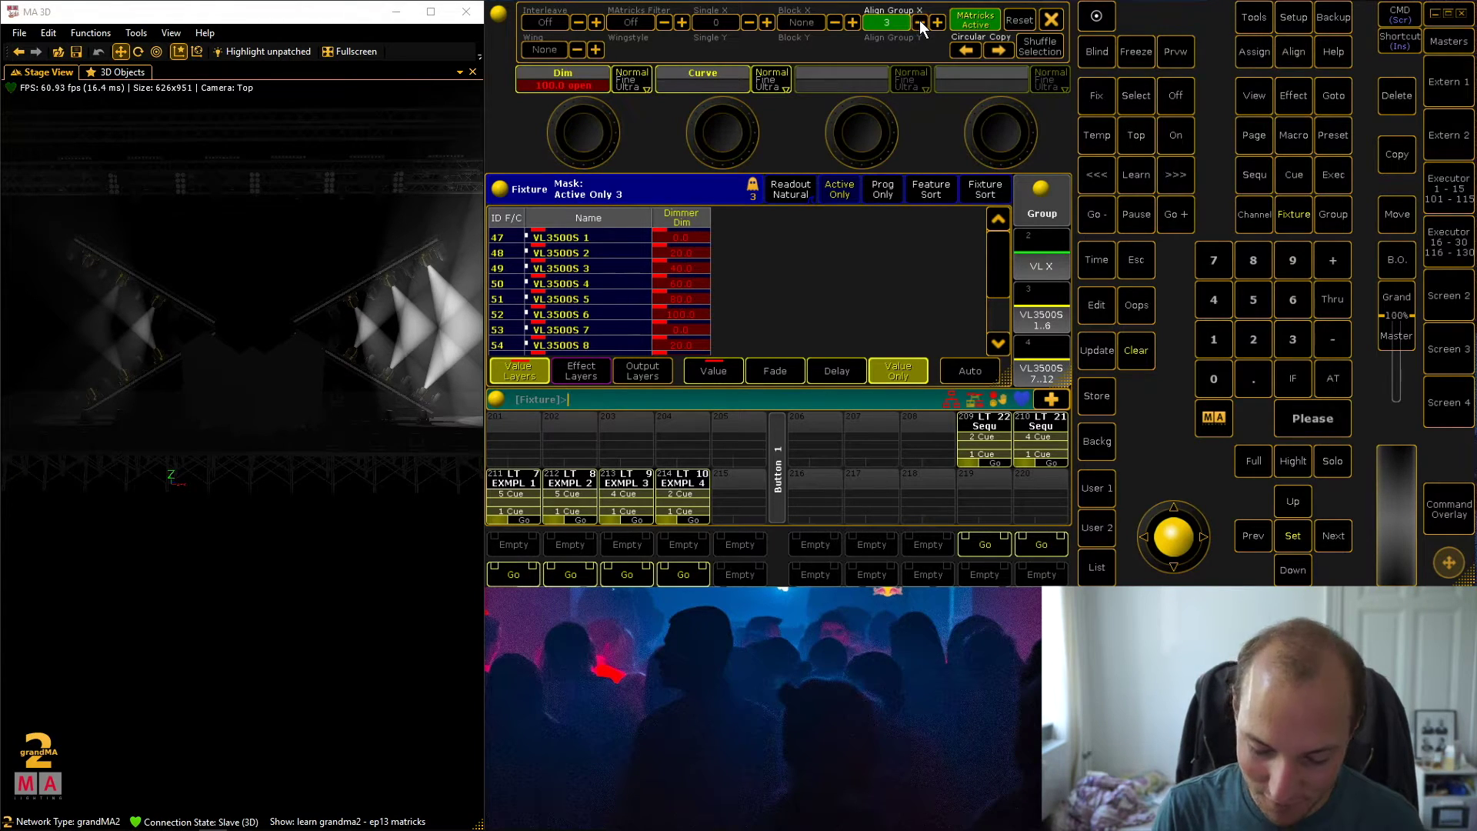
{"action": "left_click", "coordinate": [1322, 375]}
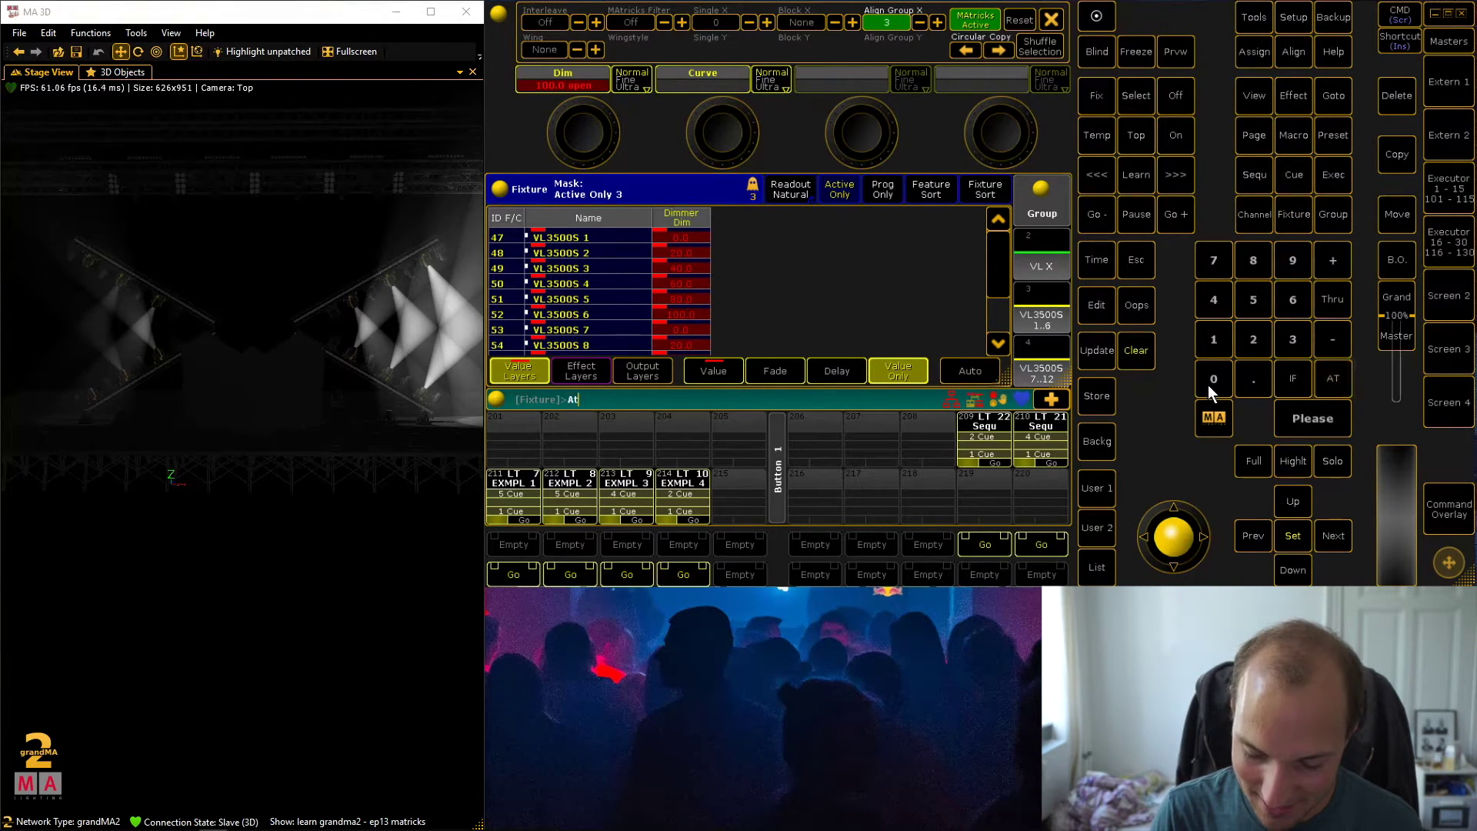
{"action": "left_click", "coordinate": [1349, 299]}
{"action": "left_click", "coordinate": [1214, 340]}
{"action": "left_click", "coordinate": [1214, 379]}
{"action": "left_click", "coordinate": [1214, 378]}
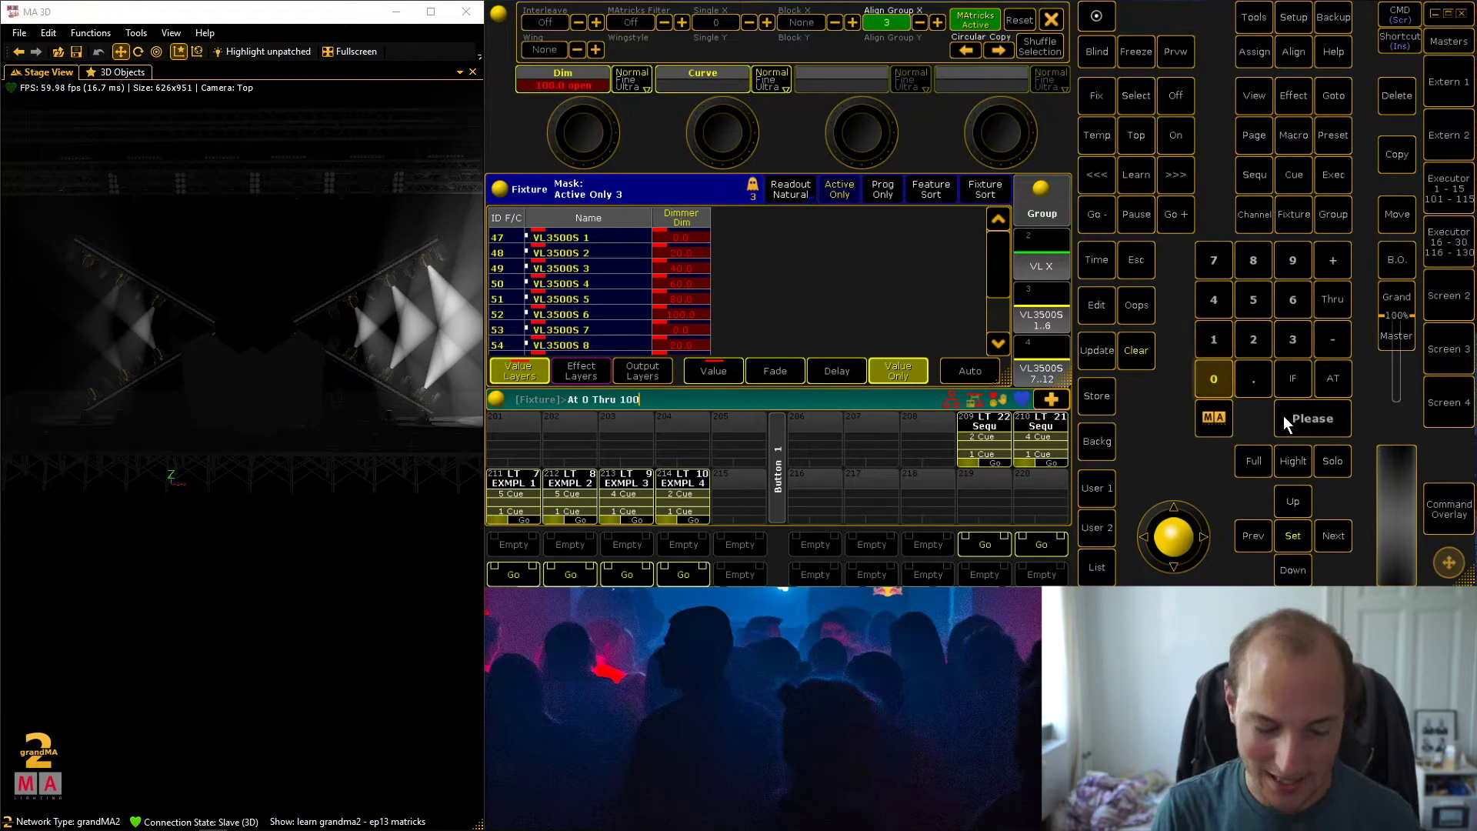
{"action": "left_click", "coordinate": [1312, 417]}
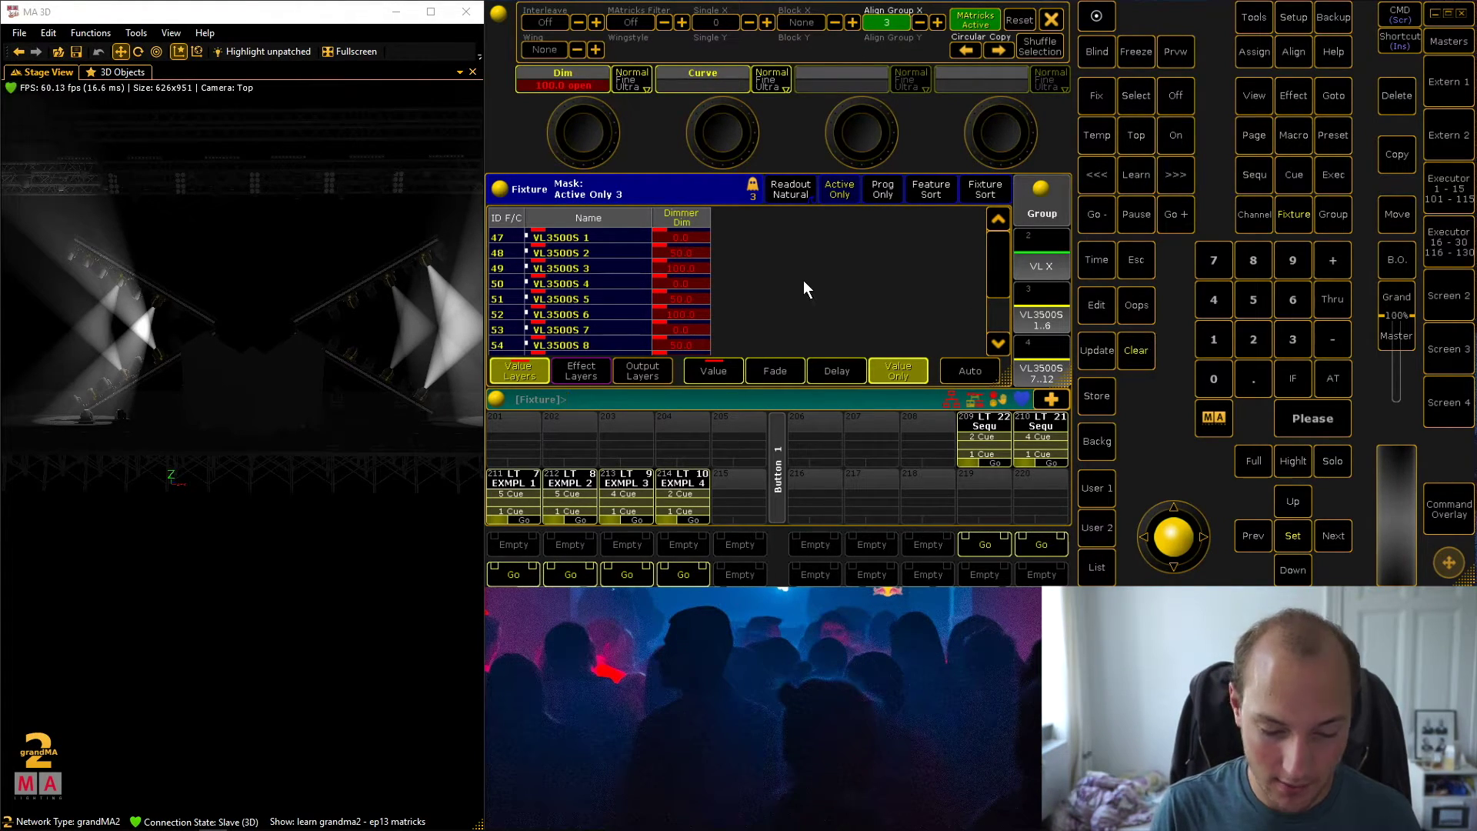
Clear the programmer and reselect the VL X group
{"action": "left_click", "coordinate": [1127, 347]}
{"action": "left_click", "coordinate": [1128, 347]}
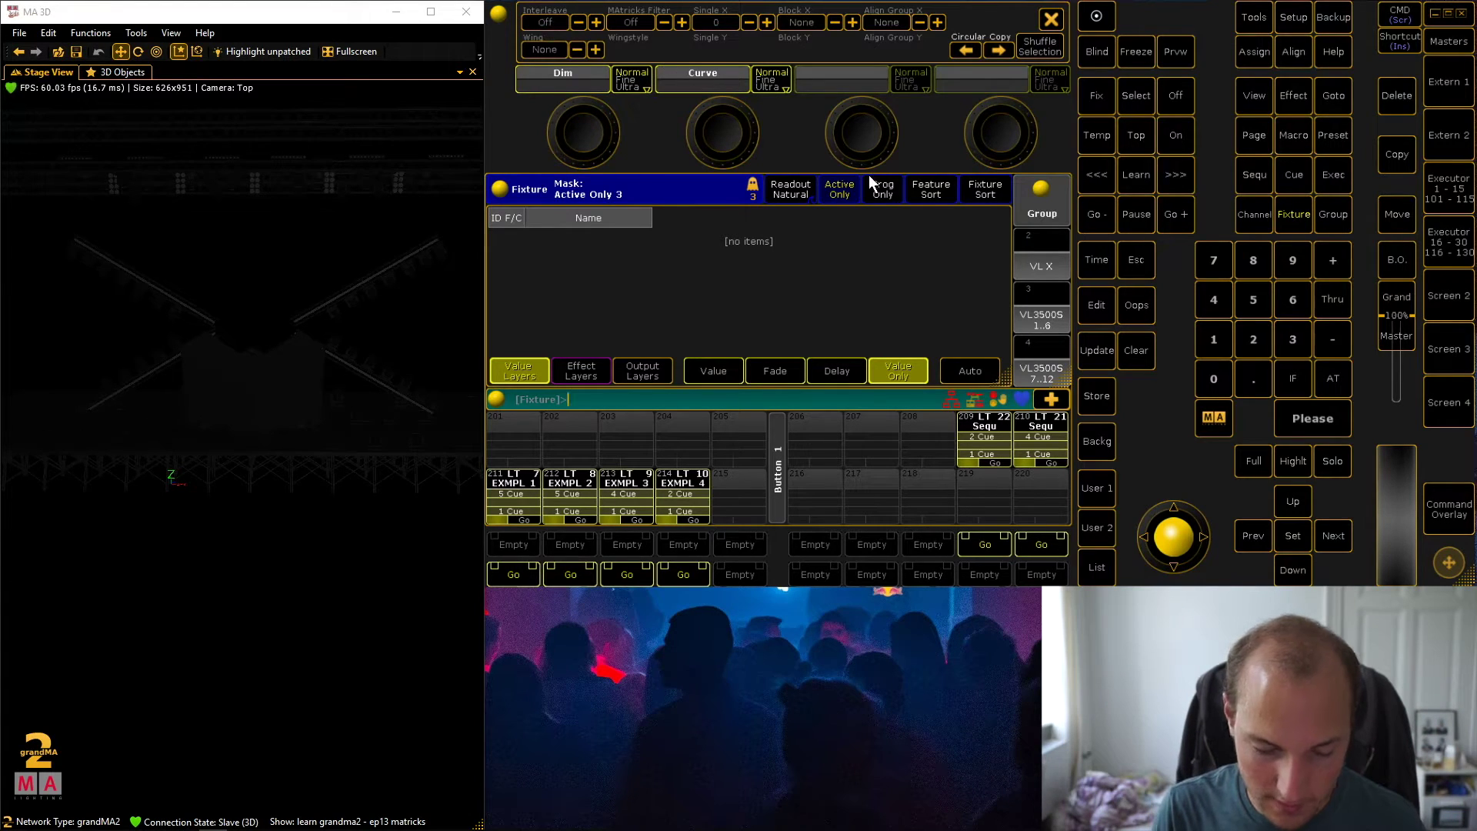
{"action": "left_click", "coordinate": [1056, 284]}
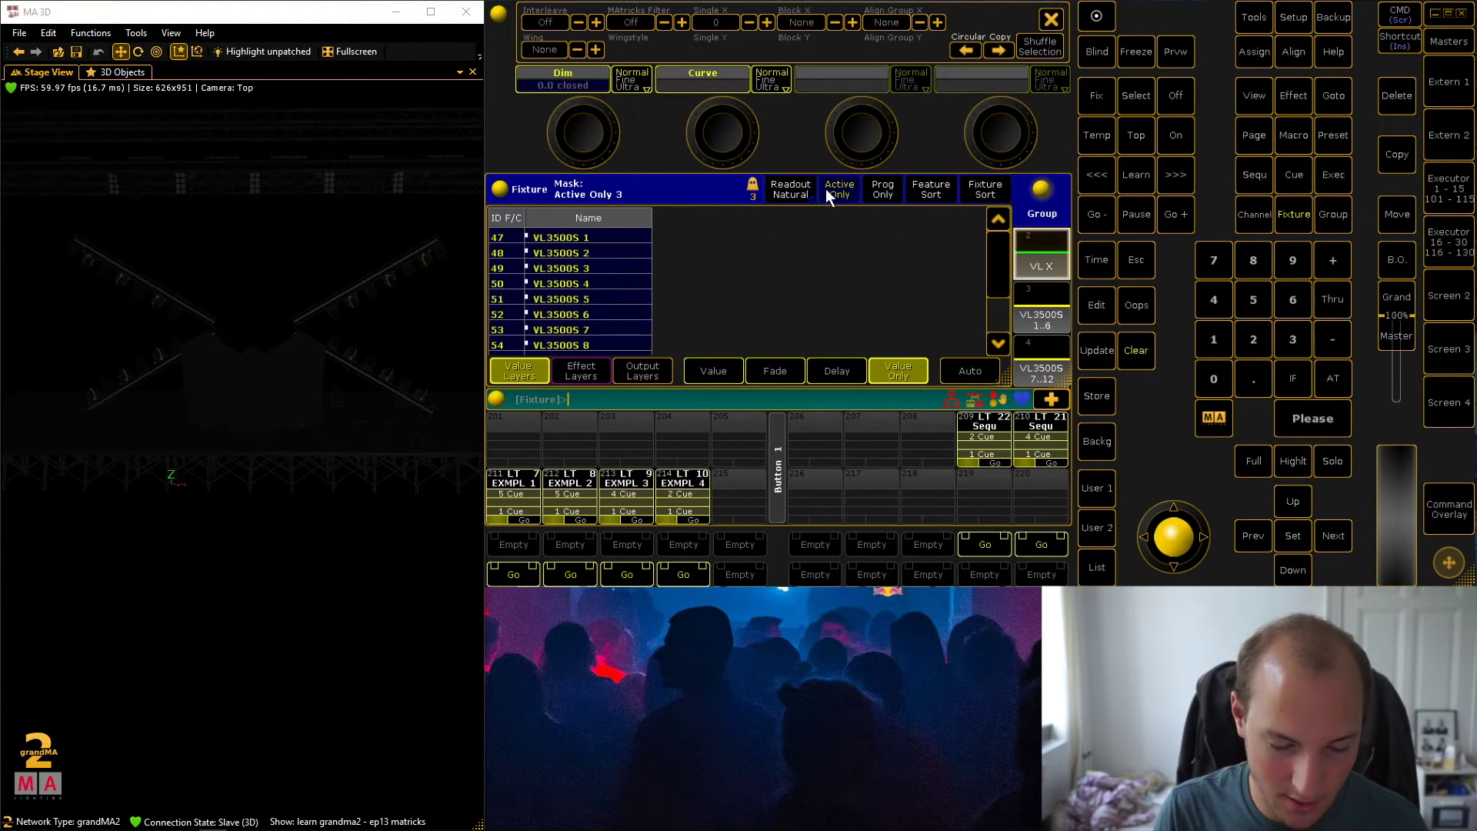
Set the MAtricks Interleave to 3, step to its first selection and turn on Highlight for the VL X group
{"action": "left_click", "coordinate": [596, 22]}
{"action": "left_click", "coordinate": [596, 22]}
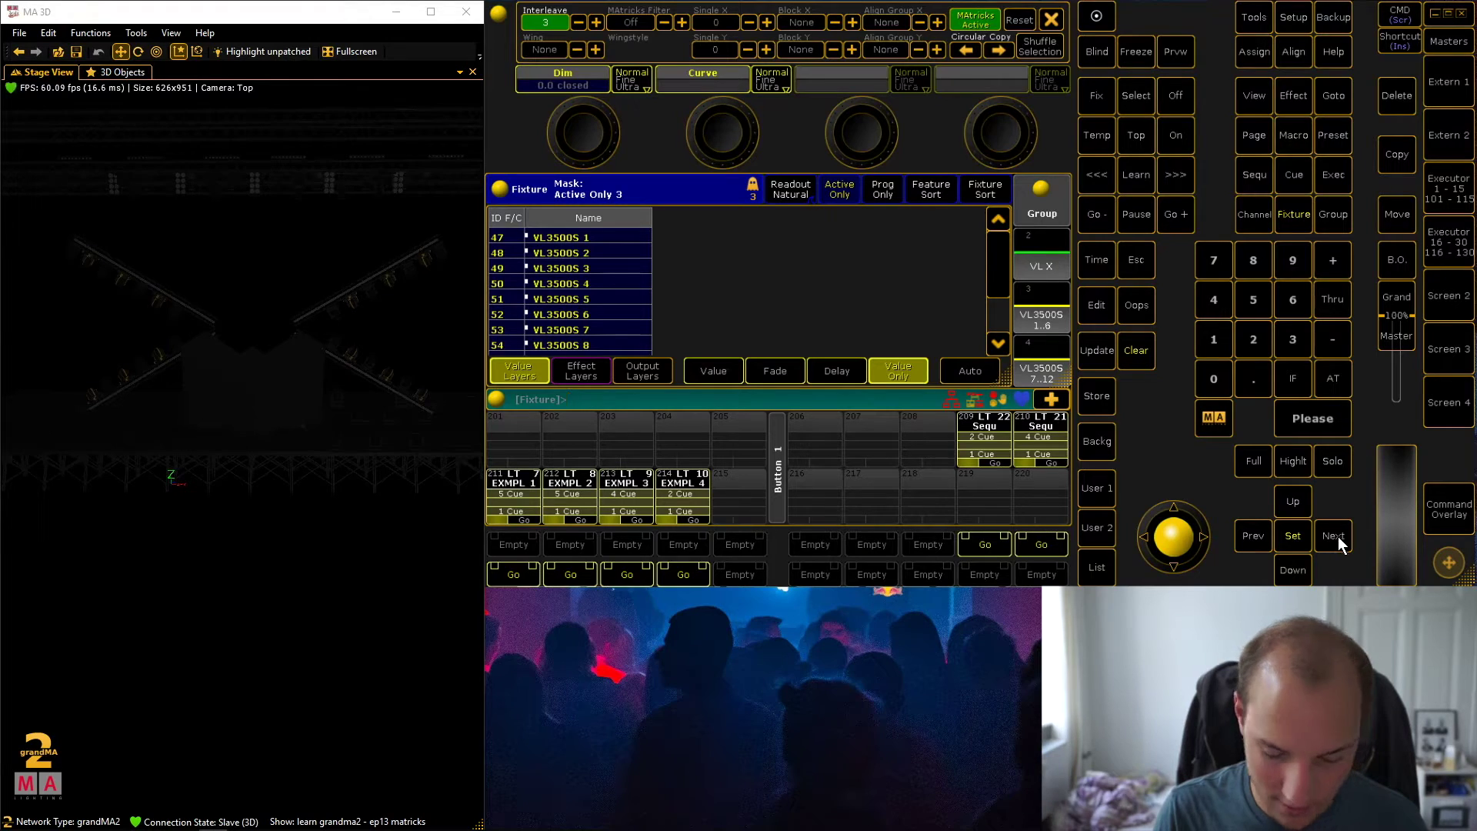
{"action": "left_click", "coordinate": [1337, 537]}
{"action": "left_click", "coordinate": [1293, 461]}
Turn Interleave off and step Single X through the individual VL X fixtures up to 5 and back to 1
{"action": "left_click", "coordinate": [578, 22]}
{"action": "left_click", "coordinate": [579, 23]}
{"action": "left_click", "coordinate": [767, 21]}
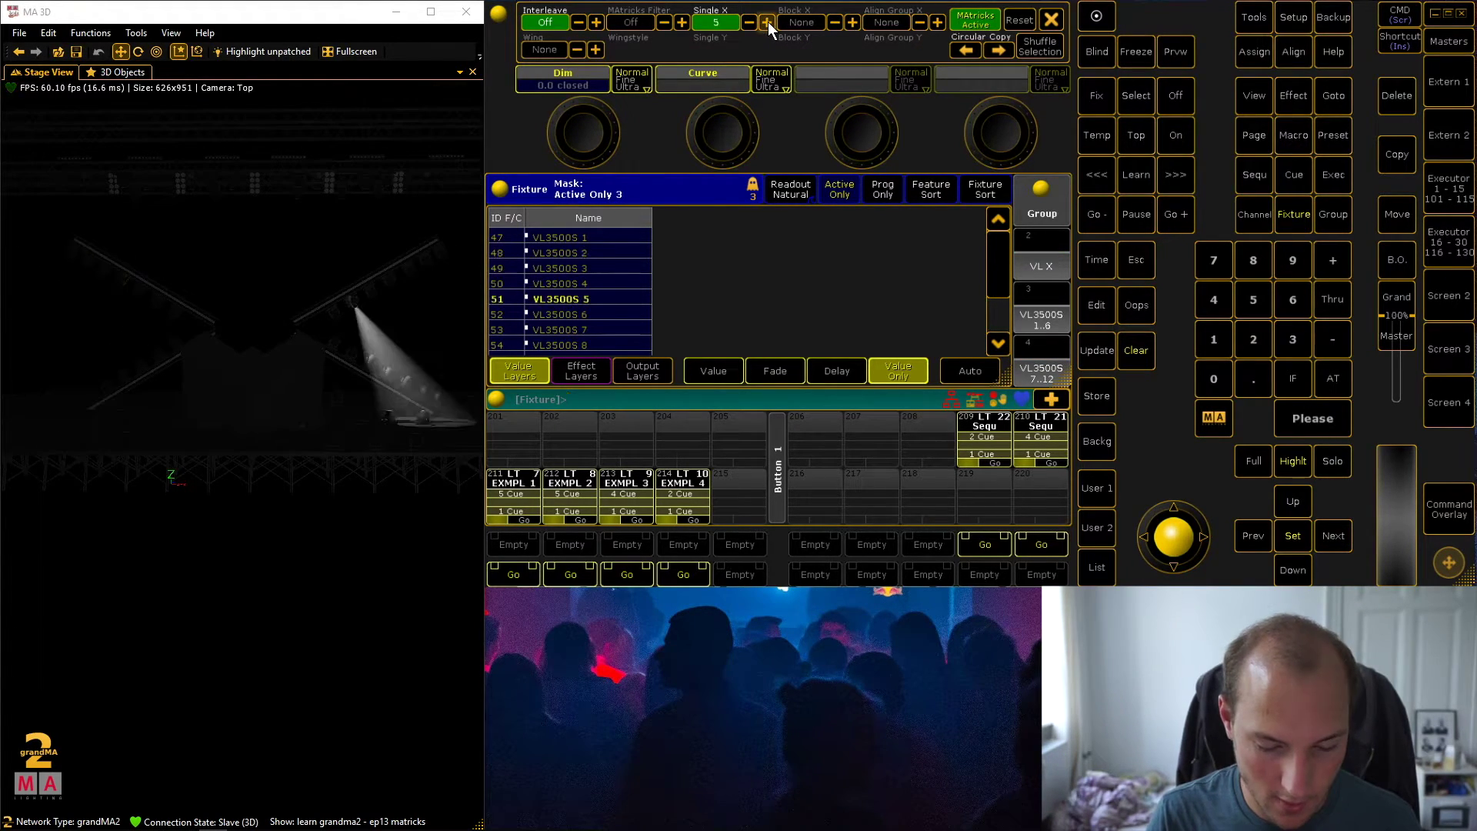
{"action": "left_click", "coordinate": [748, 22]}
{"action": "left_click", "coordinate": [749, 23]}
{"action": "left_click", "coordinate": [748, 22]}
{"action": "left_click", "coordinate": [748, 22]}
{"action": "left_click", "coordinate": [749, 22]}
{"action": "left_click", "coordinate": [748, 22]}
{"action": "left_click", "coordinate": [748, 22]}
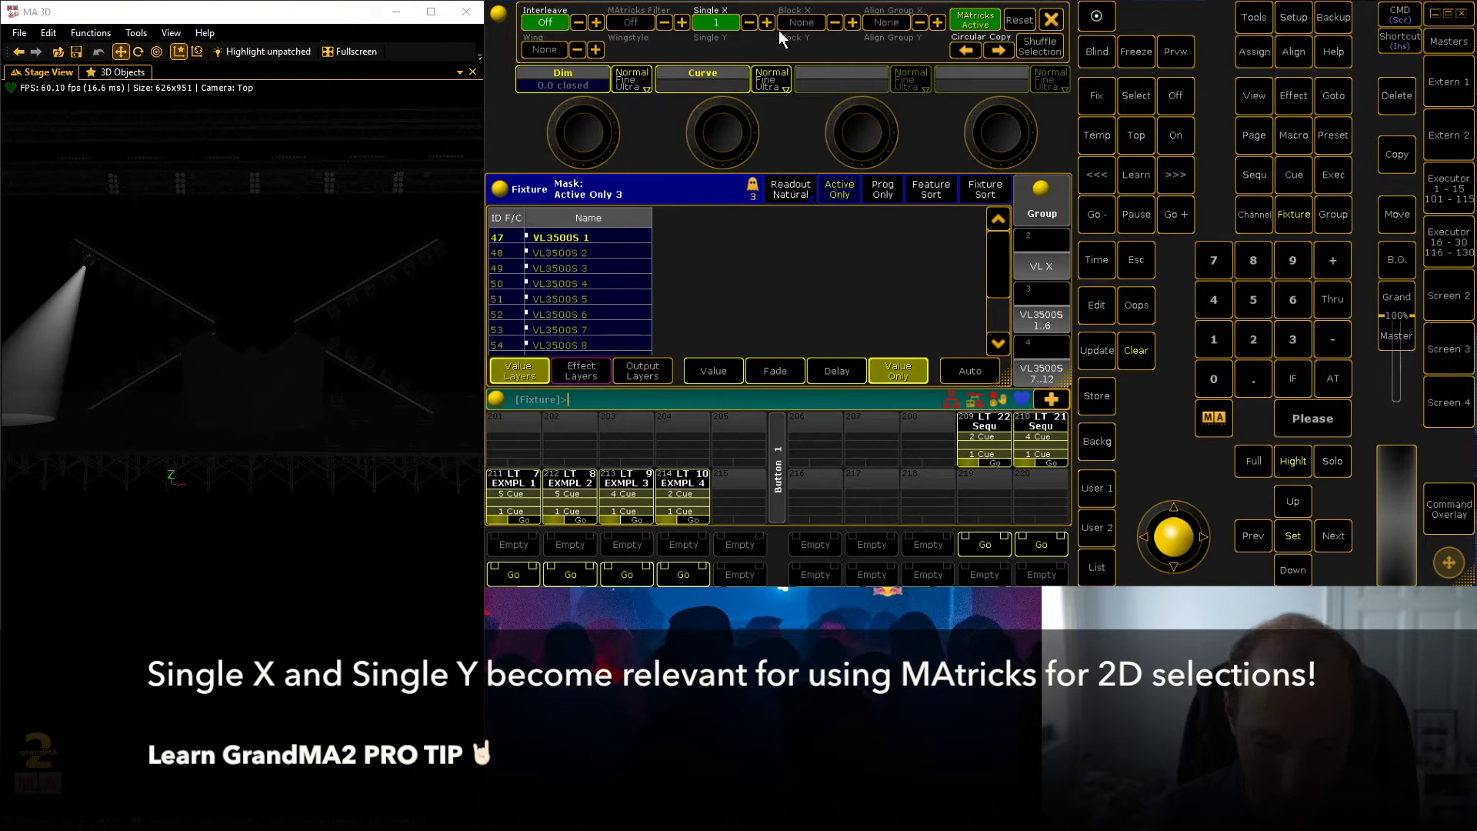
Set Block X to 2 and step Single X up and down through the fixture pairs, ending on Single X 1
{"action": "left_click", "coordinate": [852, 23]}
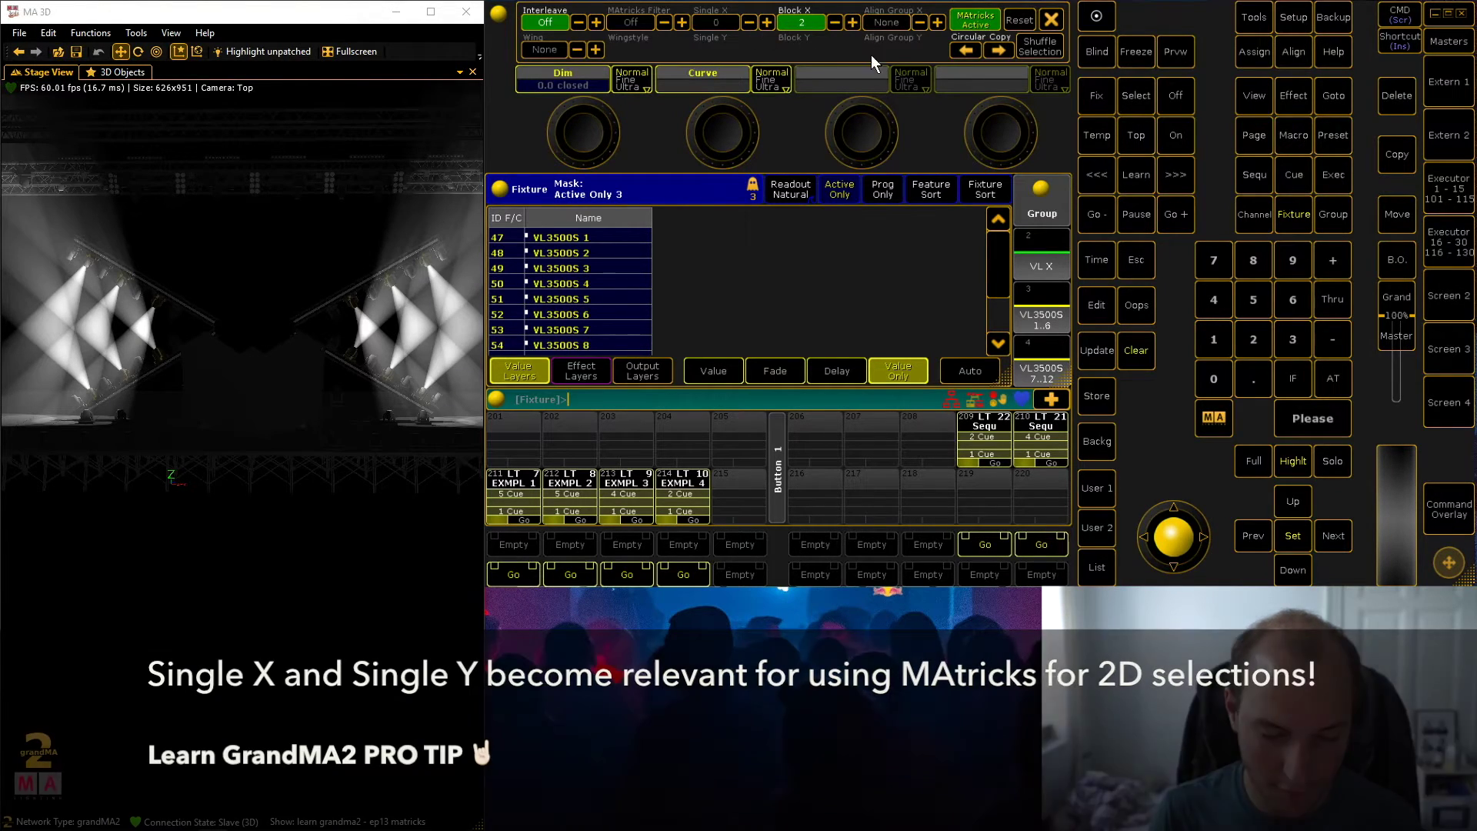
{"action": "left_click", "coordinate": [767, 22]}
{"action": "left_click", "coordinate": [767, 23]}
{"action": "left_click", "coordinate": [767, 22]}
{"action": "left_click", "coordinate": [767, 22]}
{"action": "left_click", "coordinate": [766, 22]}
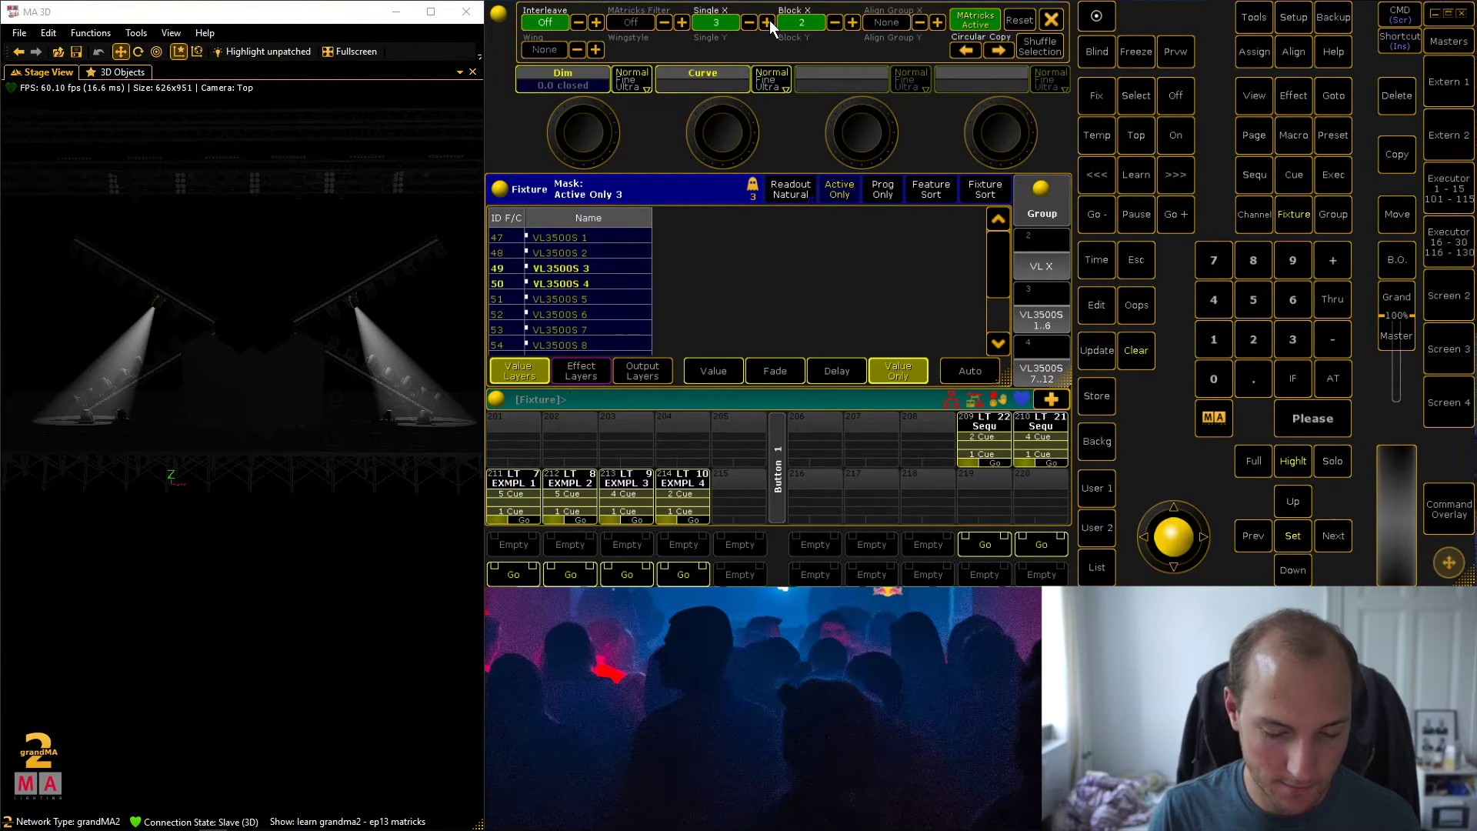
{"action": "left_click", "coordinate": [748, 22]}
{"action": "left_click", "coordinate": [749, 22]}
{"action": "left_click", "coordinate": [748, 22]}
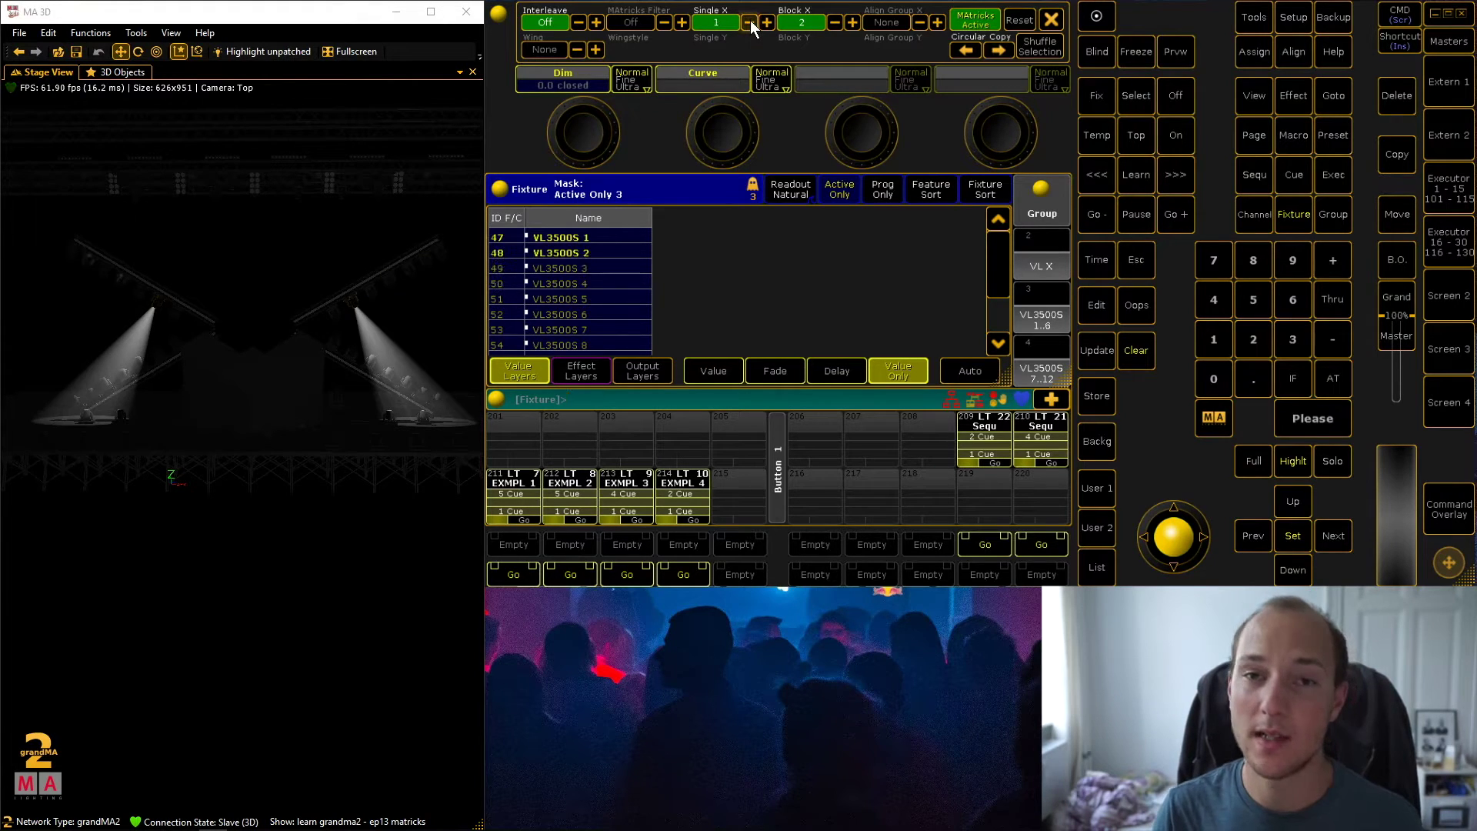
{"action": "left_click", "coordinate": [748, 22]}
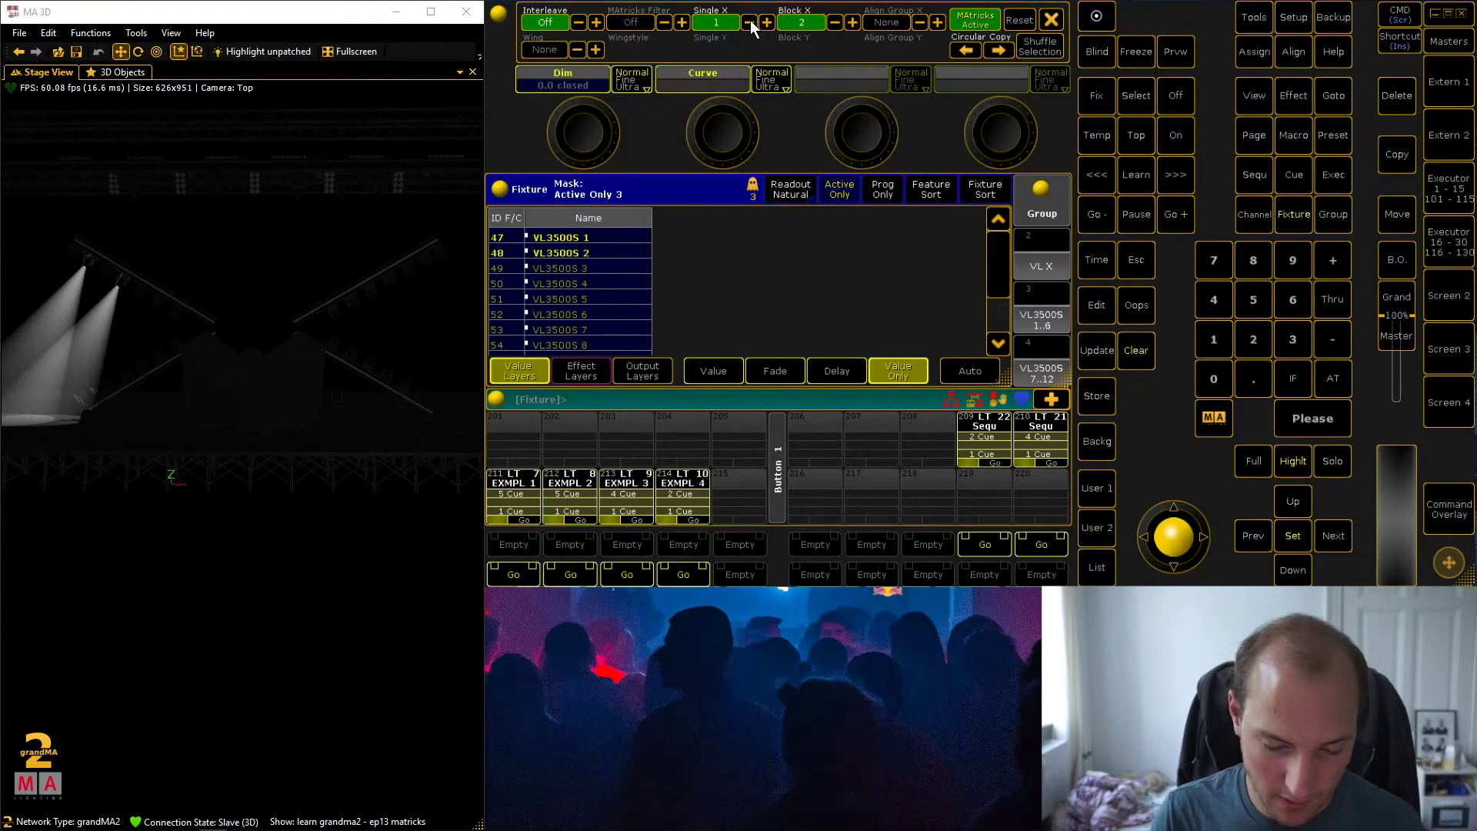
Raise Block X to 6 and select its first block with Single X 1
{"action": "left_click", "coordinate": [854, 22]}
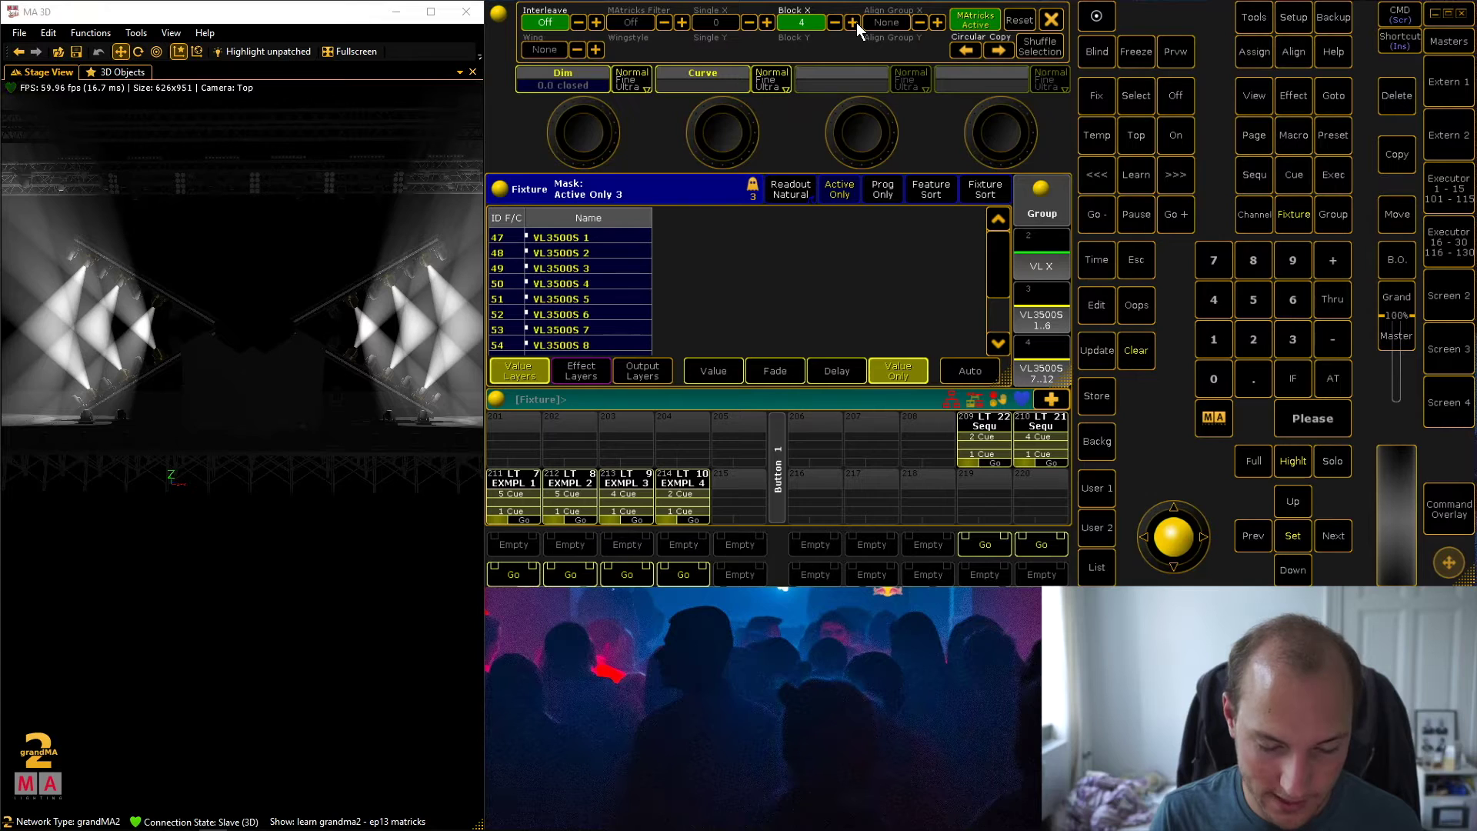
{"action": "left_click", "coordinate": [853, 23]}
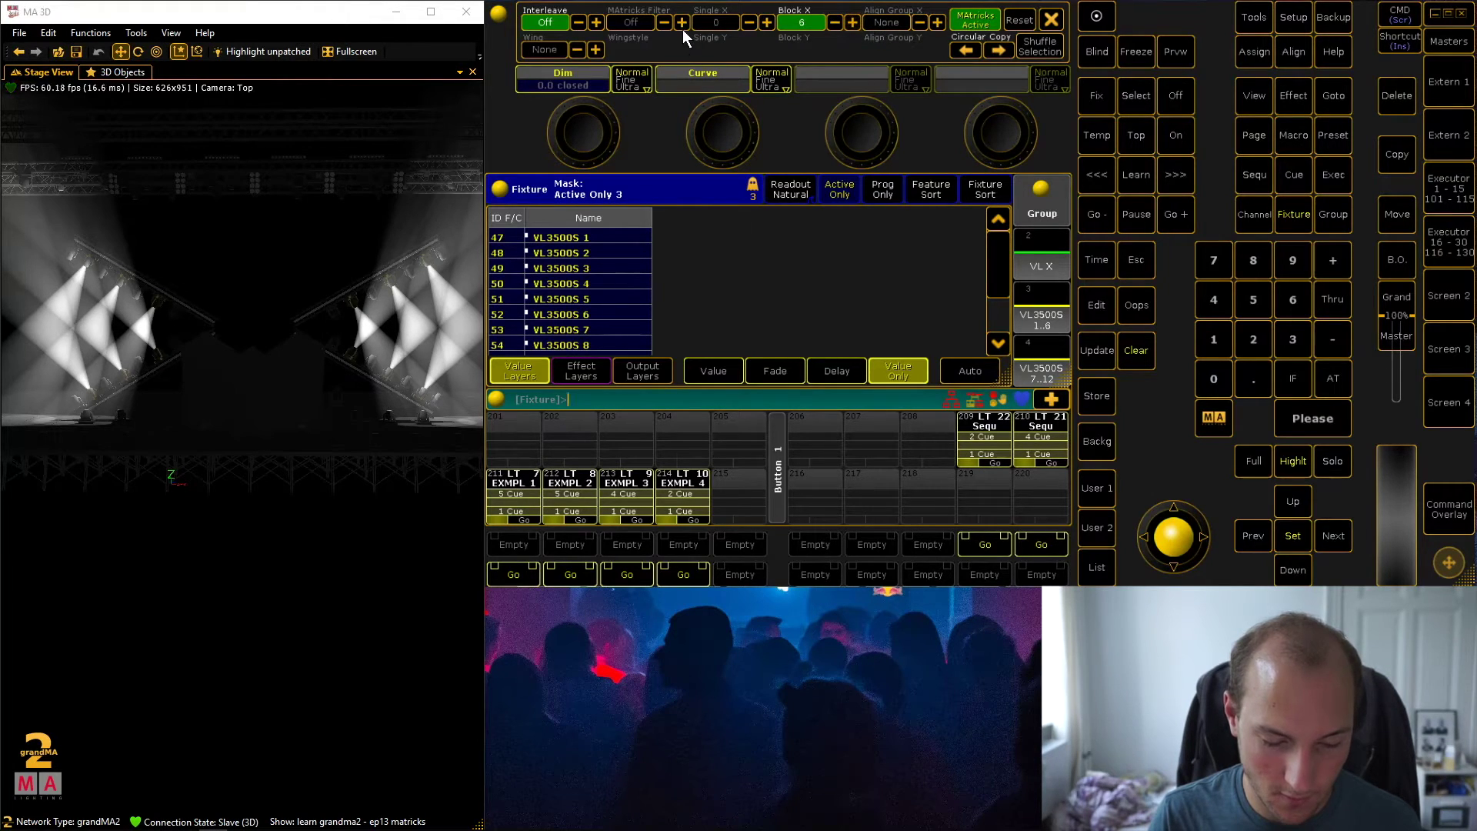
{"action": "left_click", "coordinate": [768, 21]}
{"action": "left_click", "coordinate": [768, 20]}
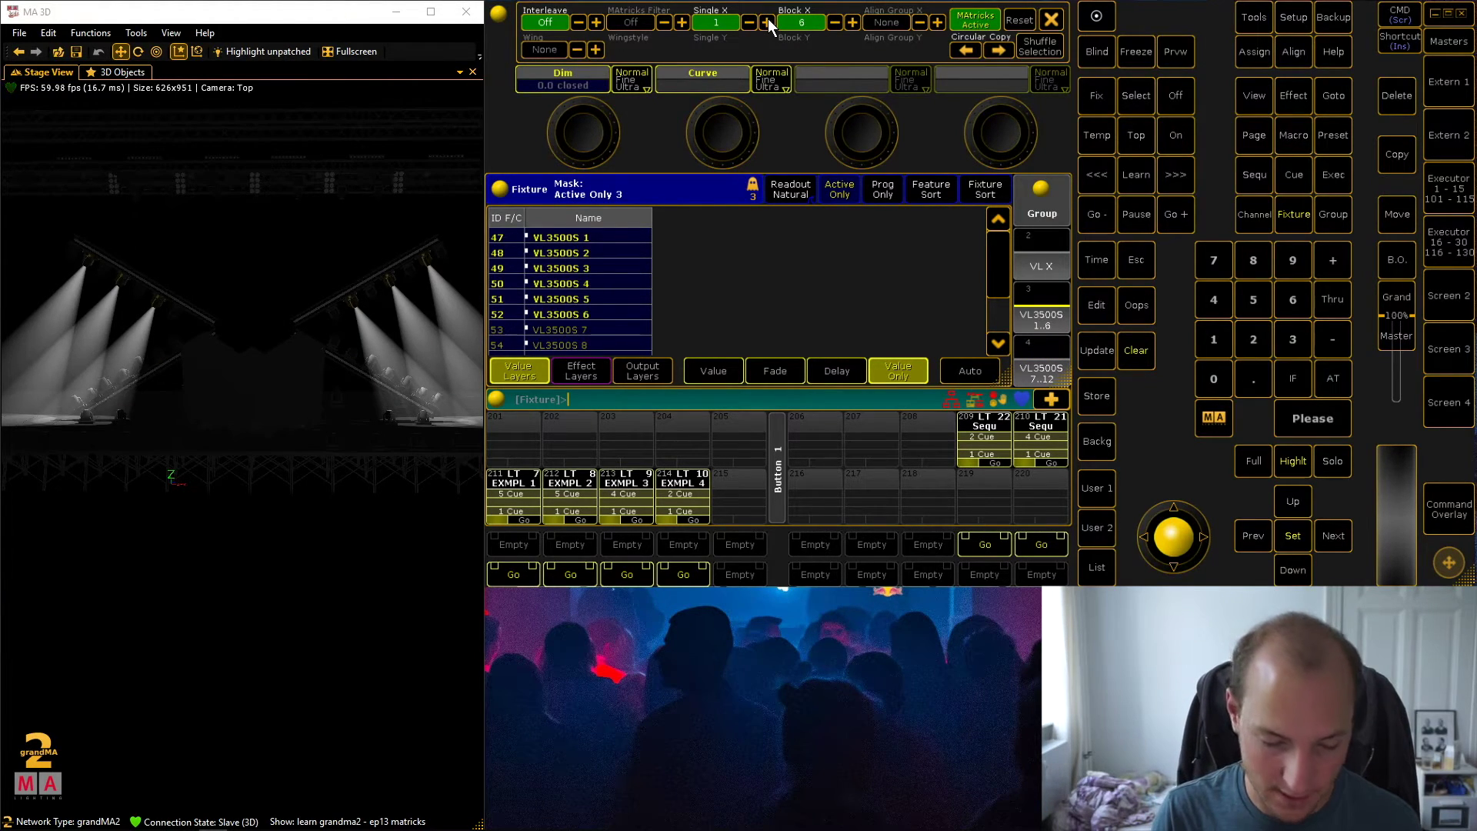
Reset the MAtricks and set Align Group X to 6 for the full VL X group
{"action": "left_click", "coordinate": [1019, 20]}
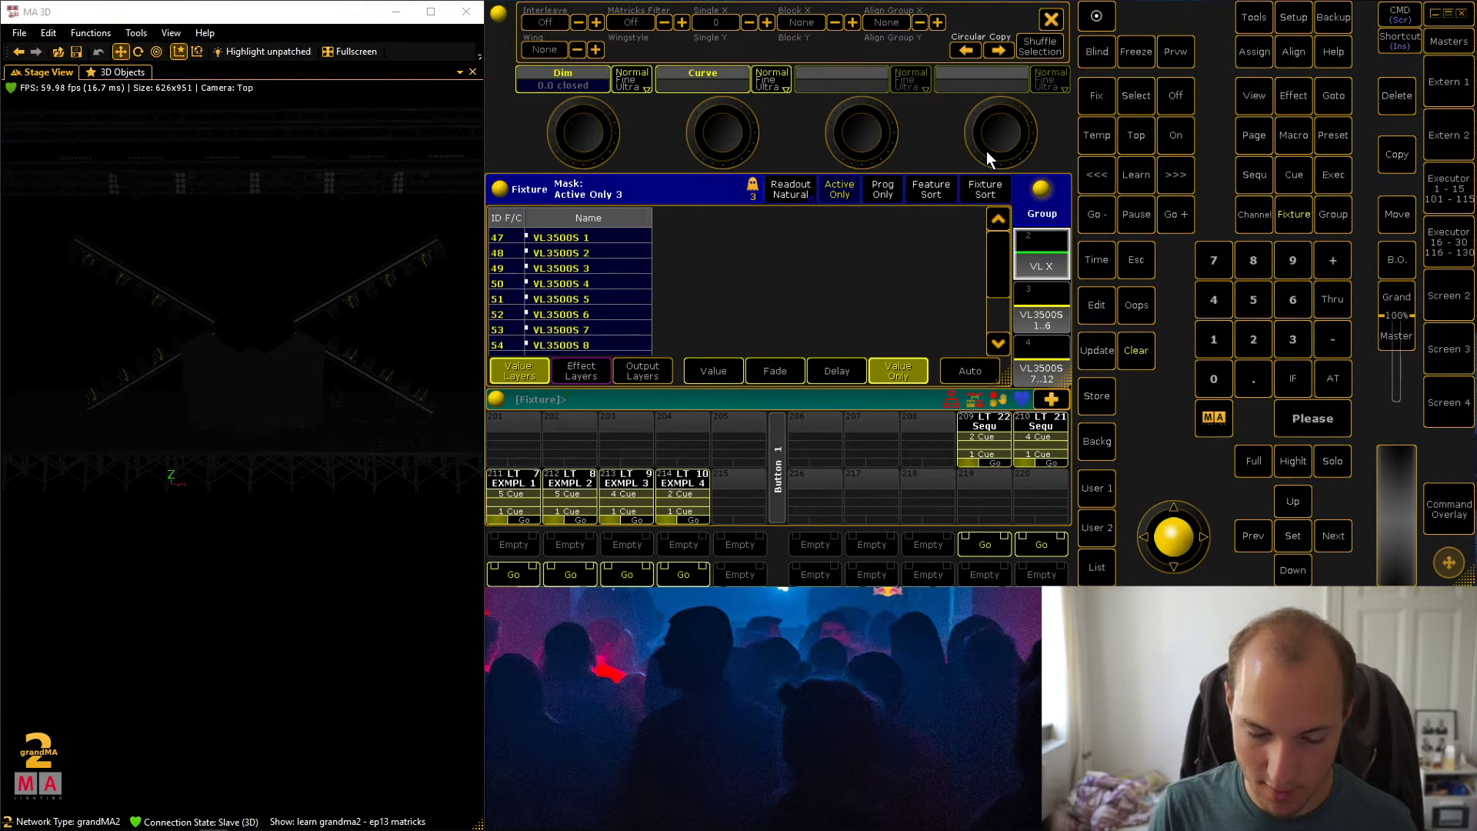
{"action": "left_click", "coordinate": [937, 22]}
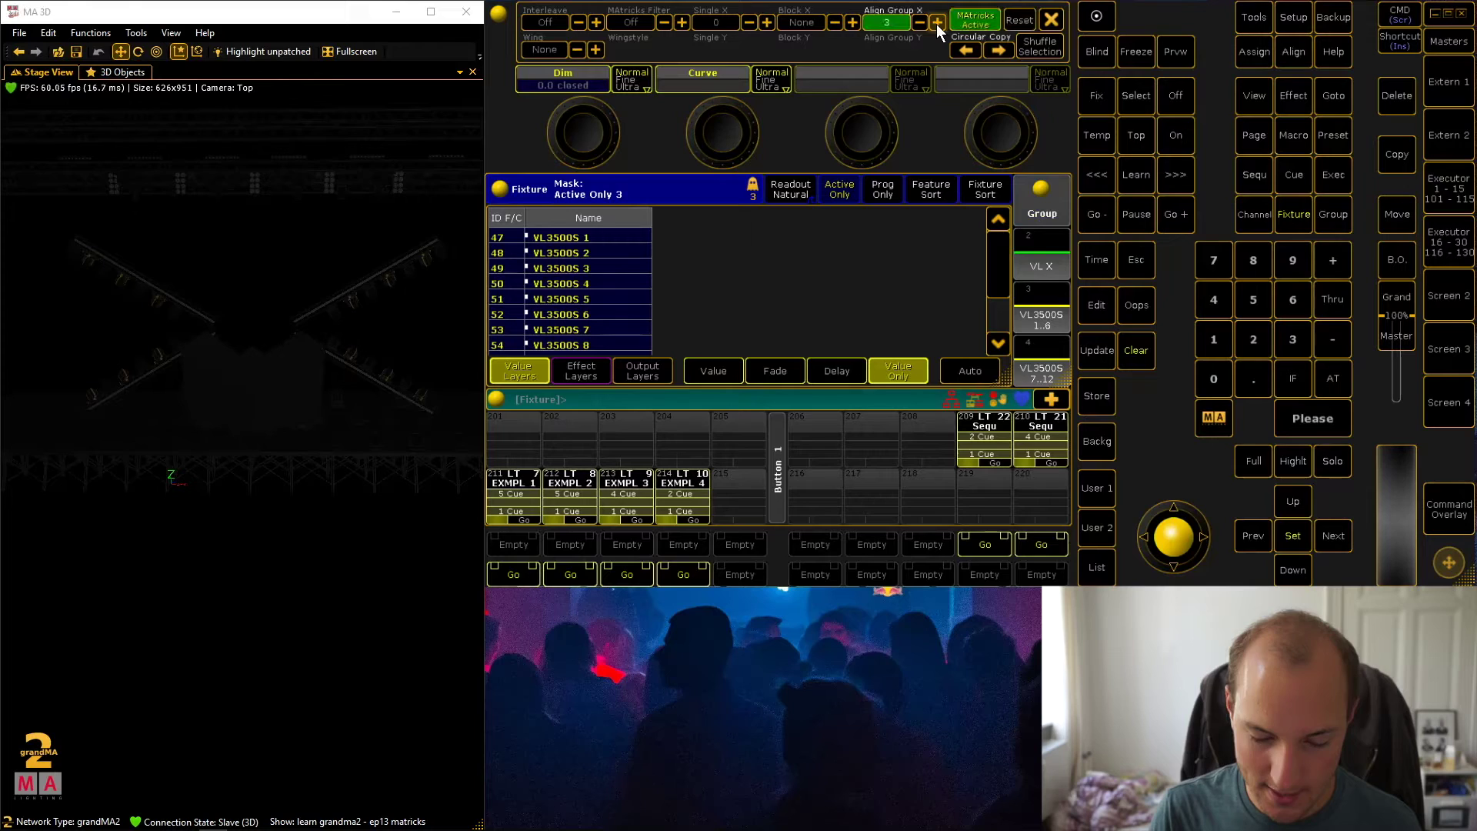
{"action": "left_click", "coordinate": [937, 23]}
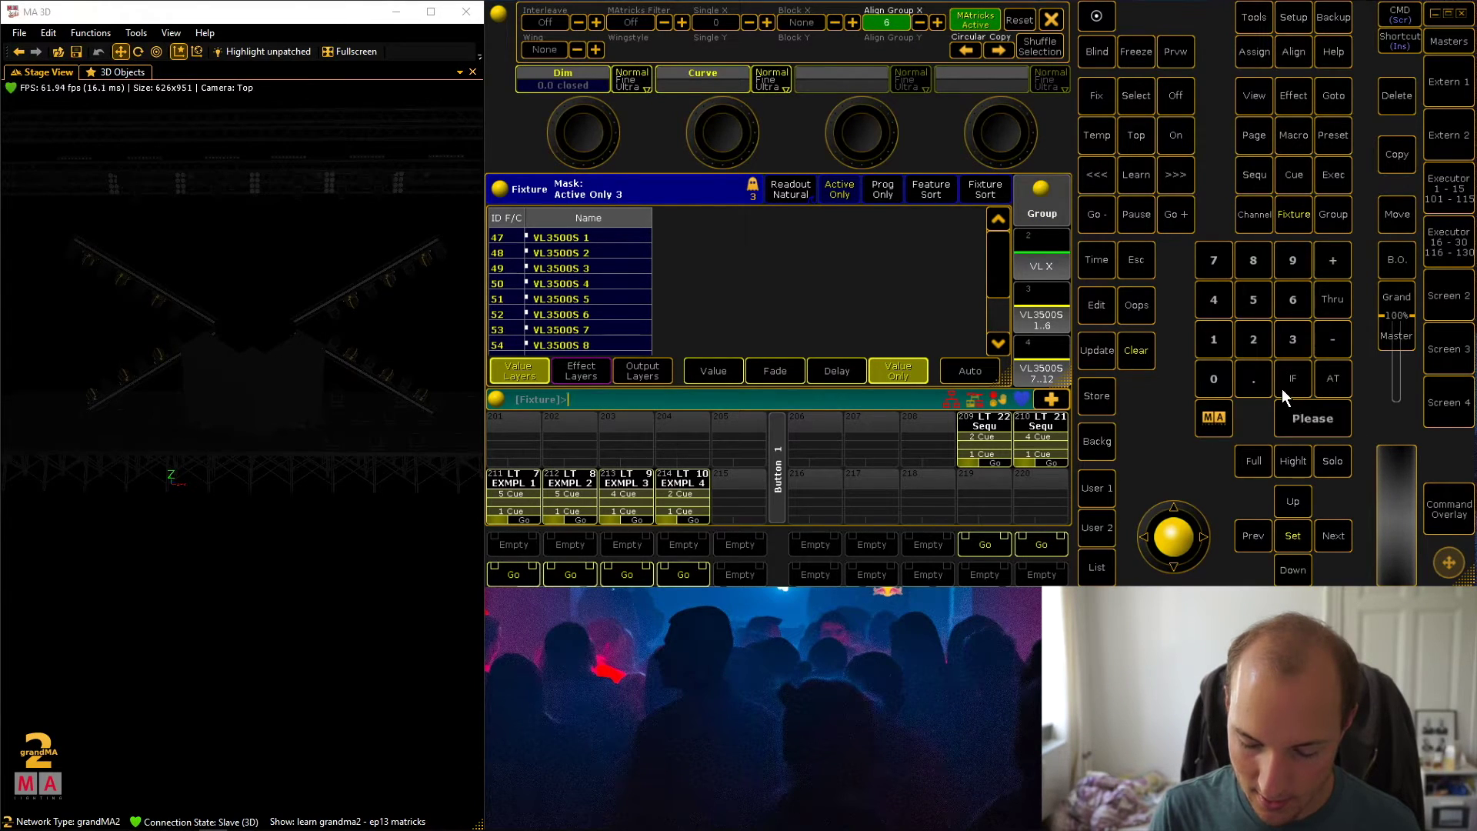
Spread the VL X dimmers from 100 thru 0 and check the values in the fixture sheet
{"action": "left_click", "coordinate": [1323, 371]}
{"action": "left_click", "coordinate": [1215, 343]}
{"action": "left_click", "coordinate": [1215, 371]}
{"action": "left_click", "coordinate": [1216, 370]}
{"action": "left_click", "coordinate": [1333, 296]}
{"action": "left_click", "coordinate": [1215, 375]}
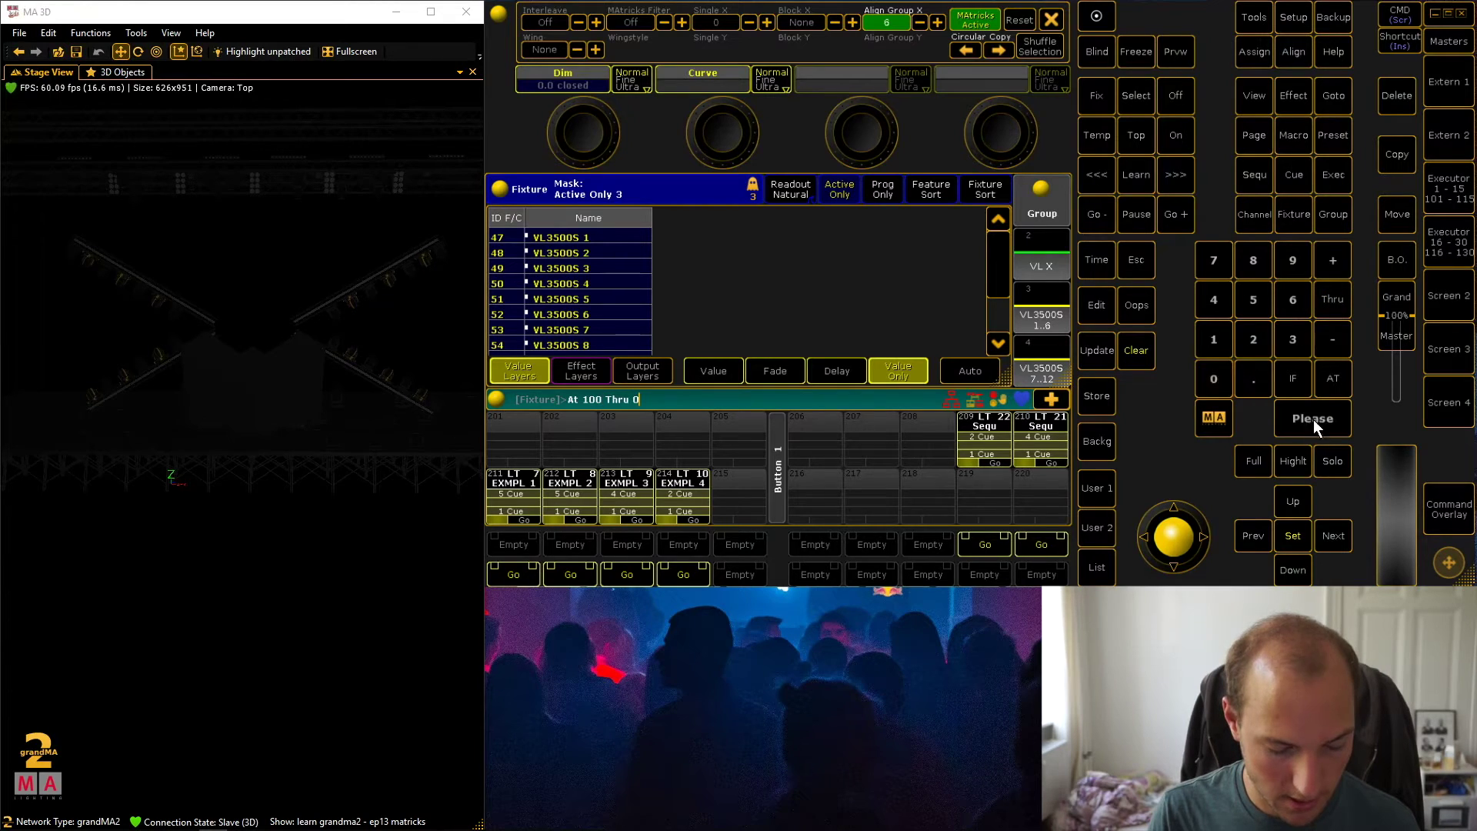
{"action": "left_click", "coordinate": [1315, 416]}
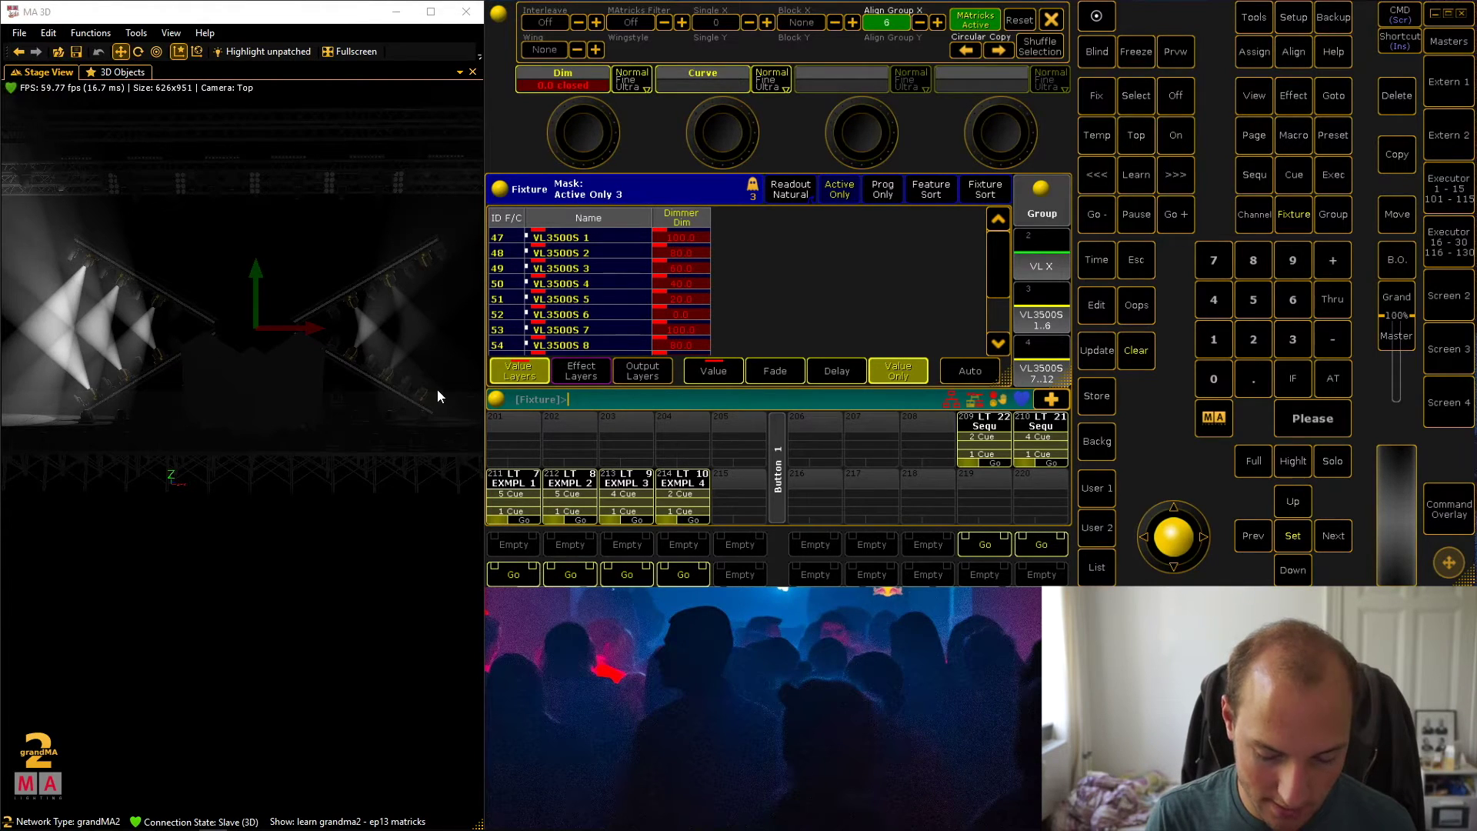
{"action": "left_click_drag", "start_coordinate": [998, 247], "coordinate": [982, 220]}
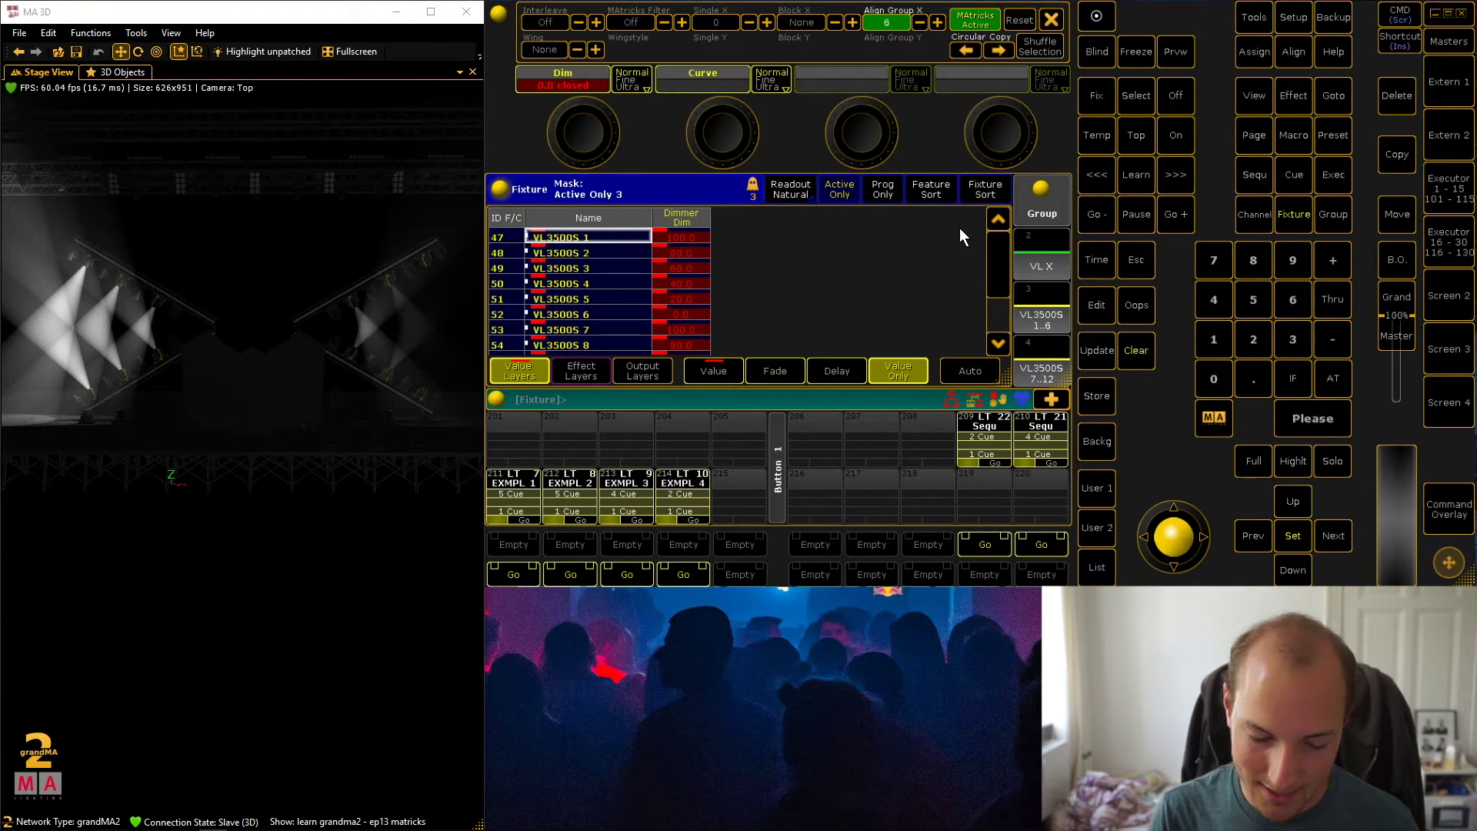
Clear the programmer, reselect the VL X group and set the MAtricks Wing to 2
{"action": "left_click", "coordinate": [1135, 350]}
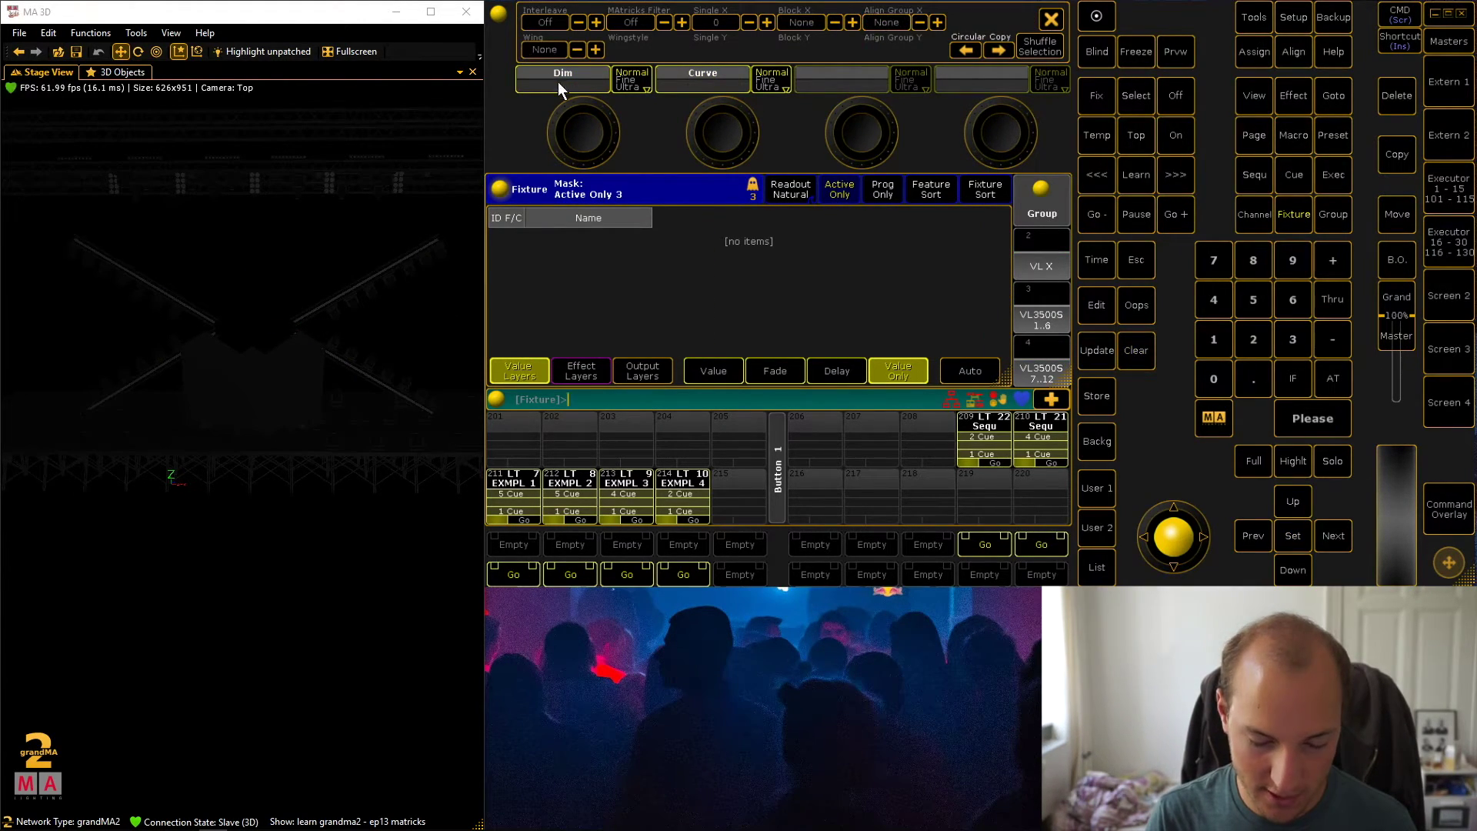
{"action": "left_click", "coordinate": [1013, 243]}
{"action": "left_click", "coordinate": [597, 49]}
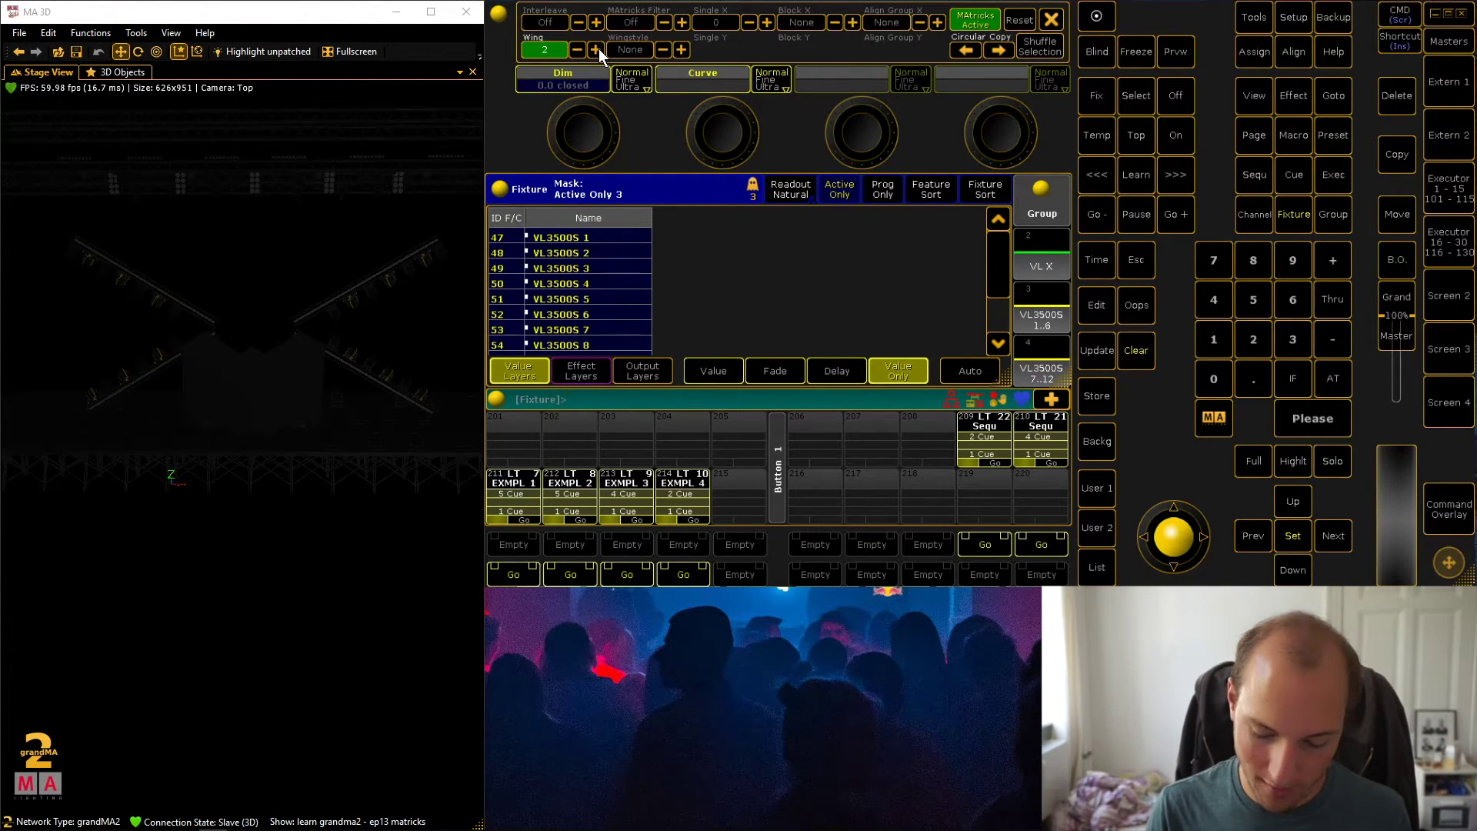
Turn on Highlight and step through the mirrored wing selections of the VL X group to Single X 6
{"action": "left_click", "coordinate": [1345, 525]}
{"action": "left_click", "coordinate": [1345, 525]}
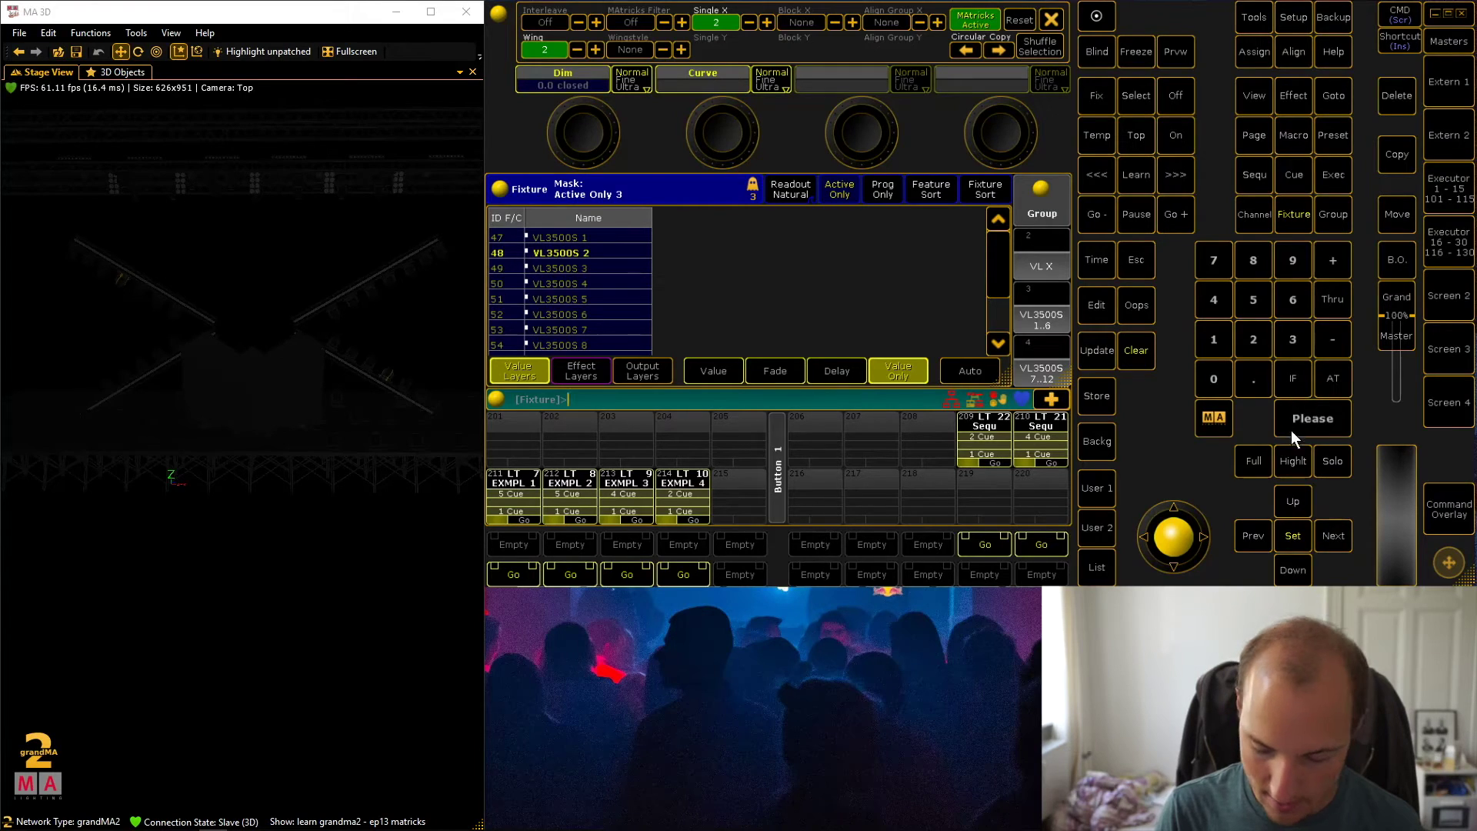
{"action": "left_click", "coordinate": [1293, 461]}
{"action": "left_click", "coordinate": [1326, 535]}
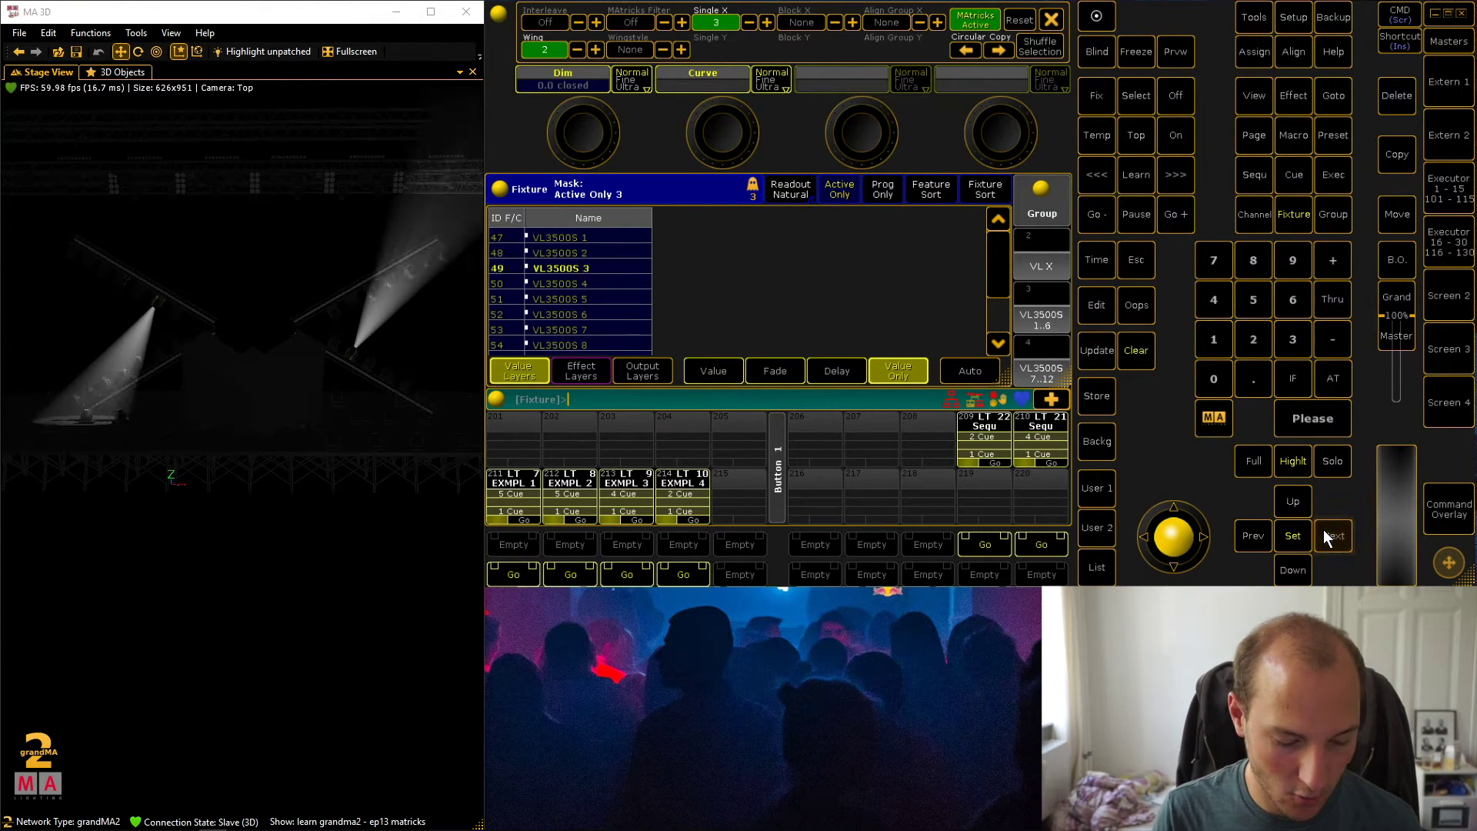
{"action": "left_click", "coordinate": [1325, 535]}
{"action": "left_click", "coordinate": [1325, 535]}
{"action": "left_click", "coordinate": [1325, 535]}
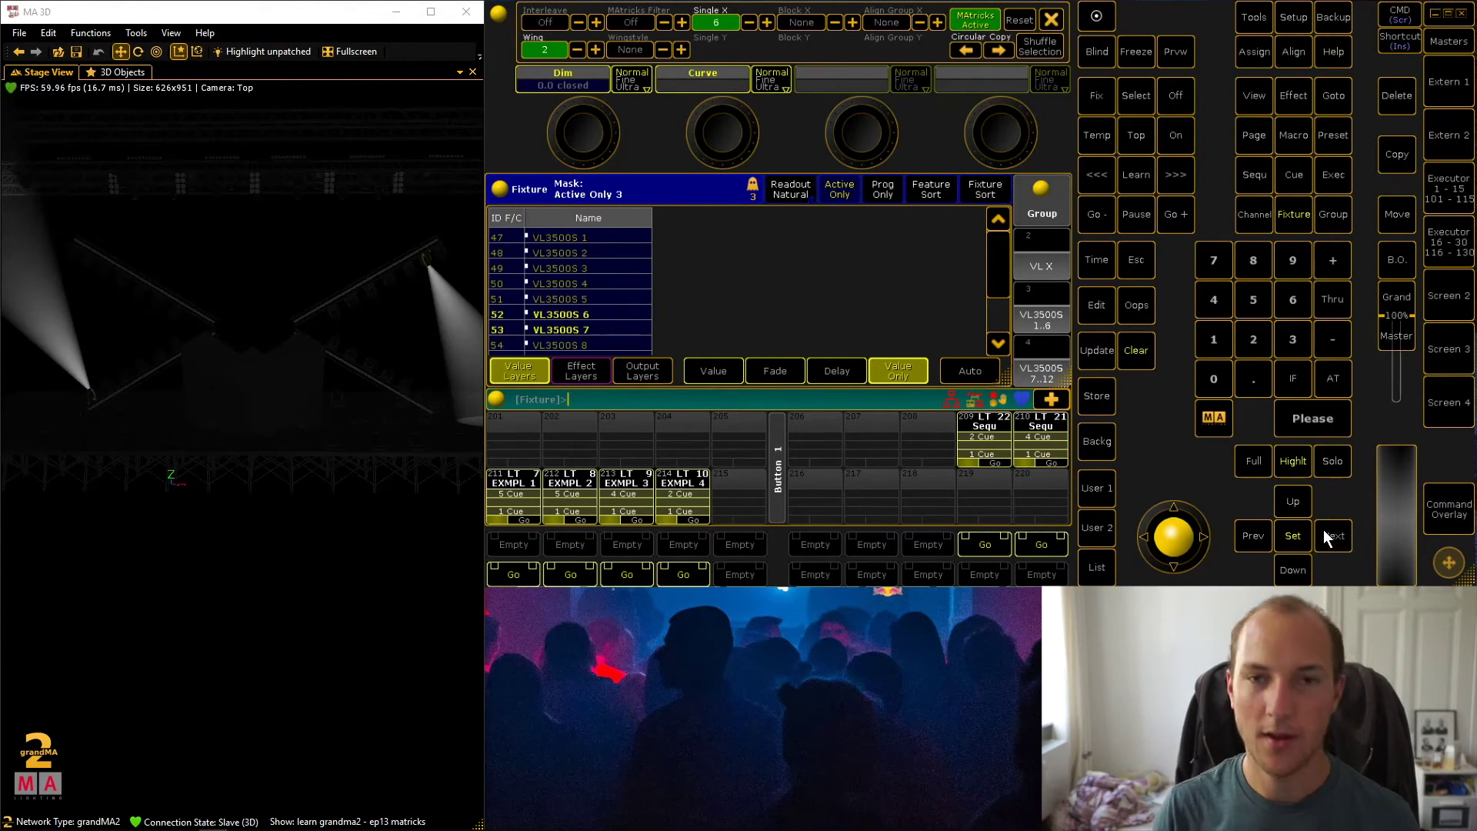